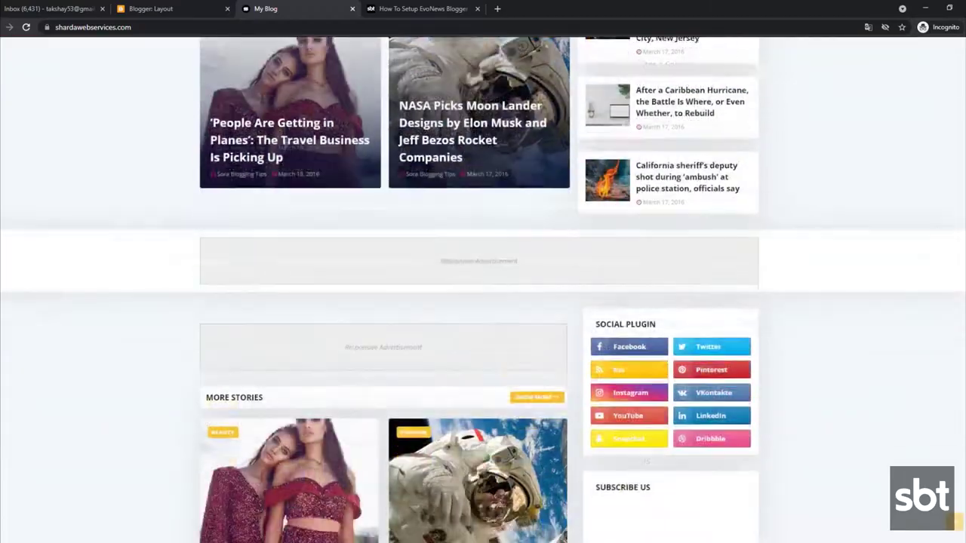
- Look through the EvoNews blog homepage, from the featured posts down to the sidebar labels and back up
{"action": "scroll", "coordinate": [483, 302], "scroll_direction": "down", "scroll_amount": 3}
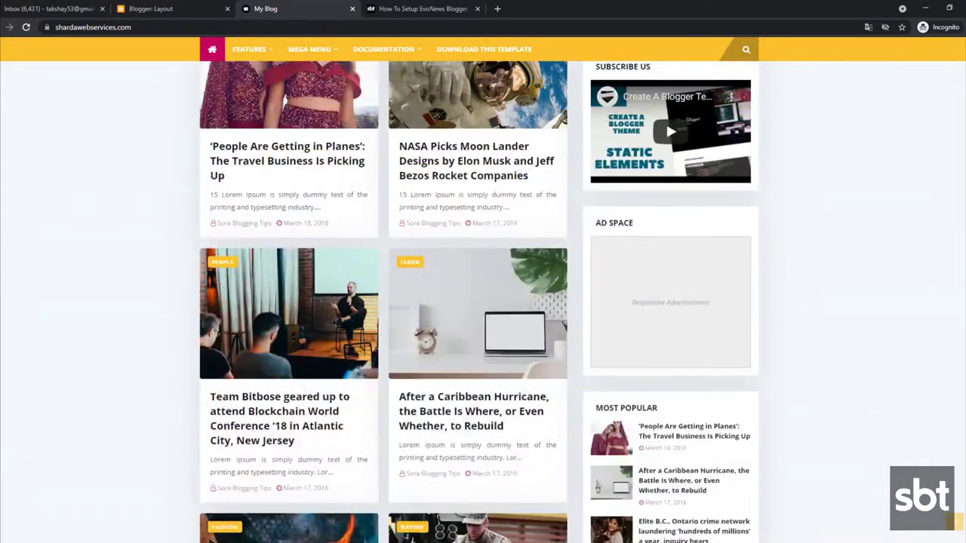
{"action": "scroll", "coordinate": [483, 301], "scroll_direction": "down", "scroll_amount": 8}
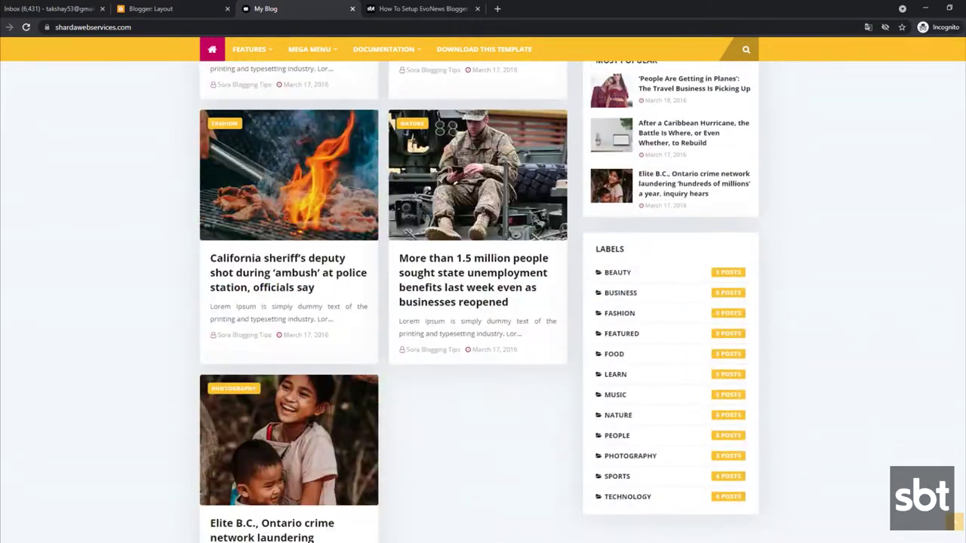
{"action": "scroll", "coordinate": [483, 302], "scroll_direction": "up", "scroll_amount": 10}
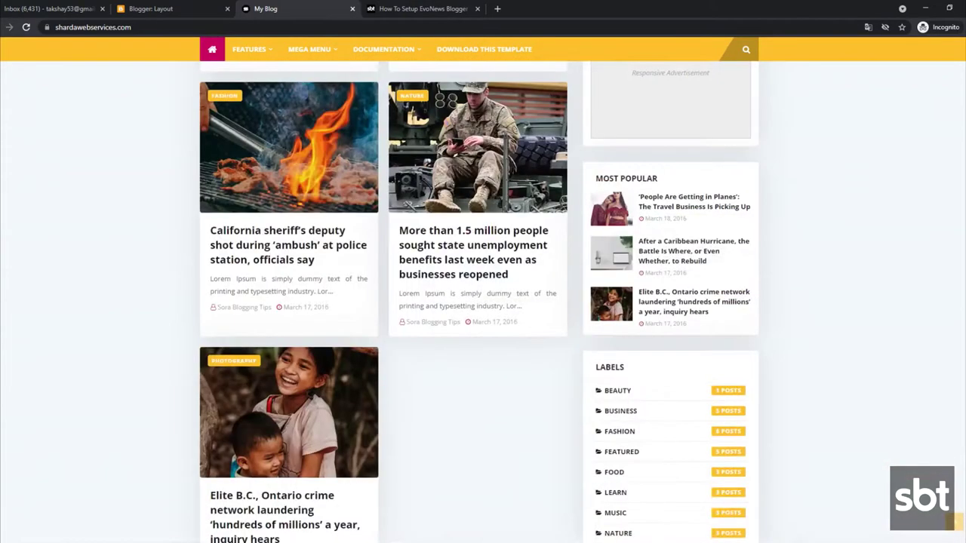
{"action": "scroll", "coordinate": [483, 302], "scroll_direction": "up", "scroll_amount": 10}
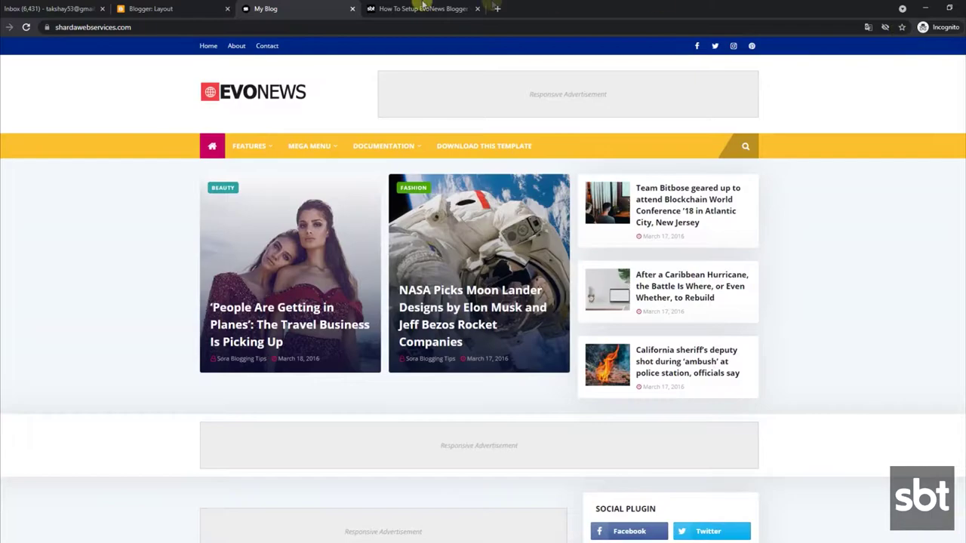
- Read the Top Navigation / Footer Menu instructions in the EvoNews template setup guide
{"action": "left_click", "coordinate": [423, 7]}
{"action": "left_click_drag", "start_coordinate": [200, 305], "coordinate": [341, 339]}
{"action": "left_click", "coordinate": [398, 338]}
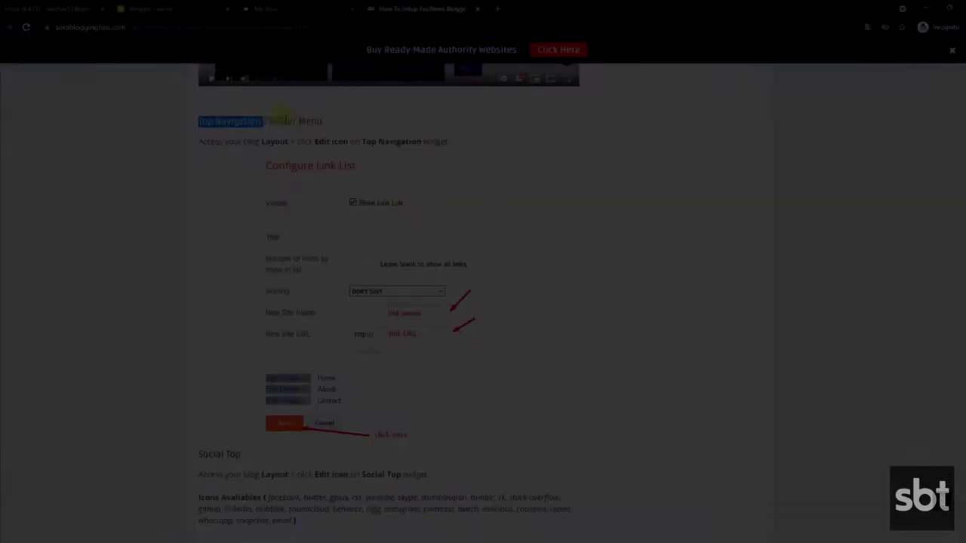
{"action": "left_click_drag", "start_coordinate": [279, 114], "coordinate": [326, 123]}
{"action": "left_click_drag", "start_coordinate": [197, 143], "coordinate": [405, 143]}
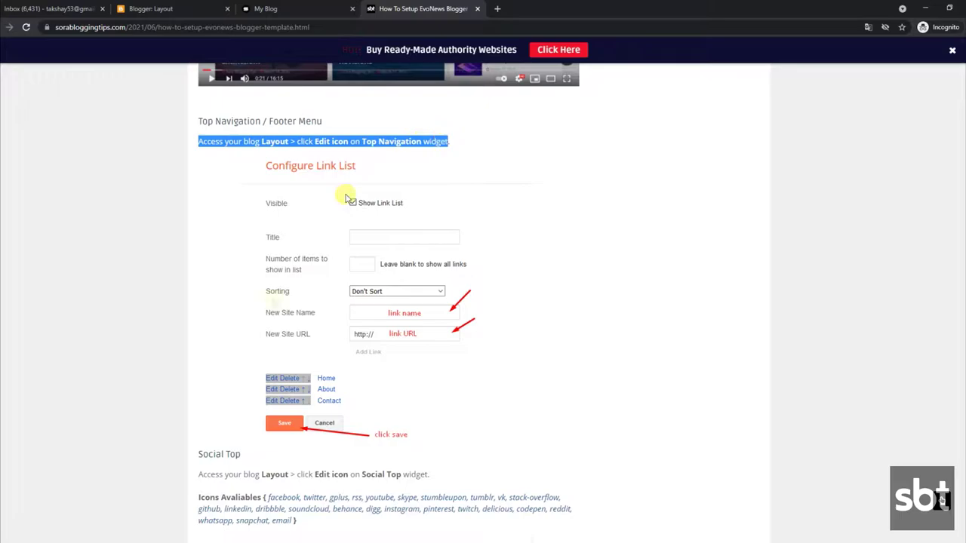
{"action": "scroll", "coordinate": [383, 335], "scroll_direction": "down", "scroll_amount": 1}
- Inspect the Top Navigation link list in the Blogger layout, including the About item's name and URL, and leave it without saving
{"action": "left_click", "coordinate": [338, 6]}
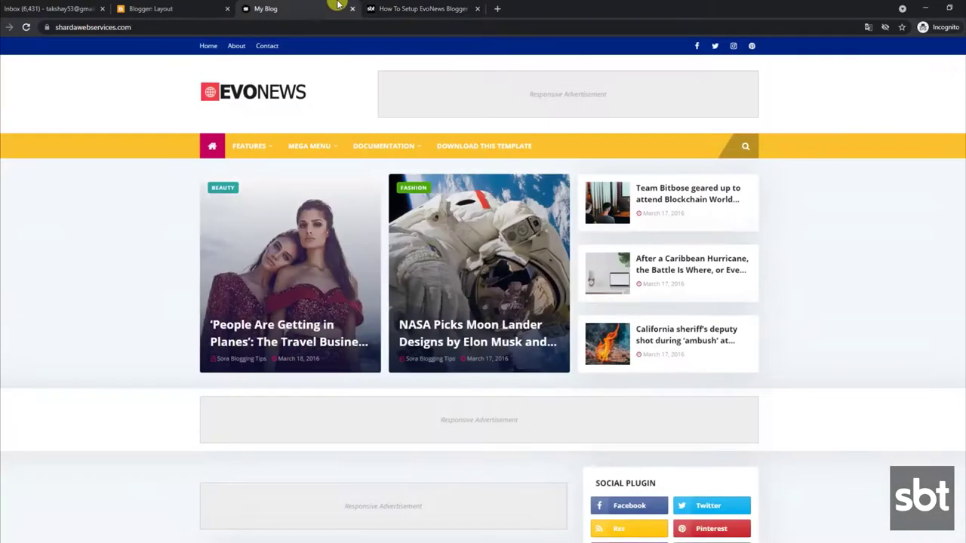
{"action": "left_click", "coordinate": [197, 6]}
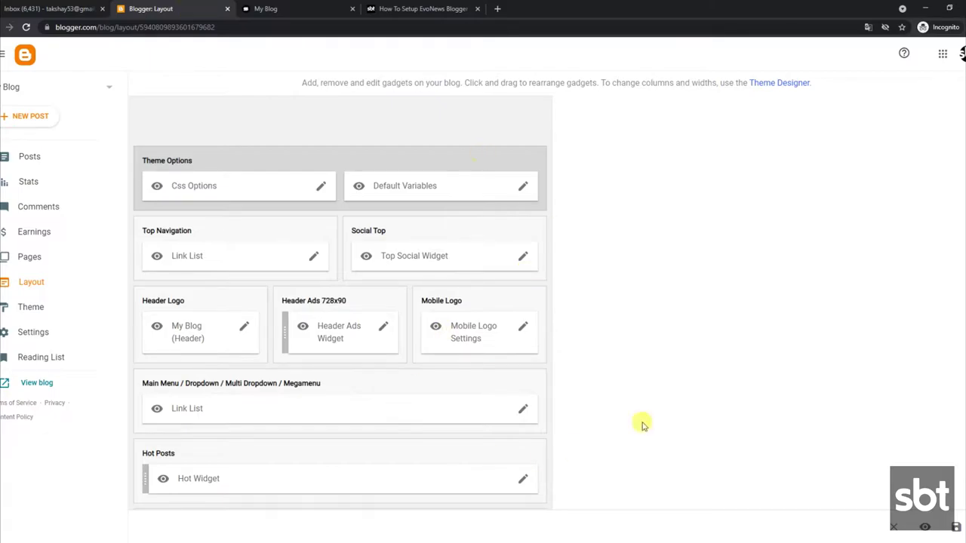
{"action": "left_click", "coordinate": [311, 257]}
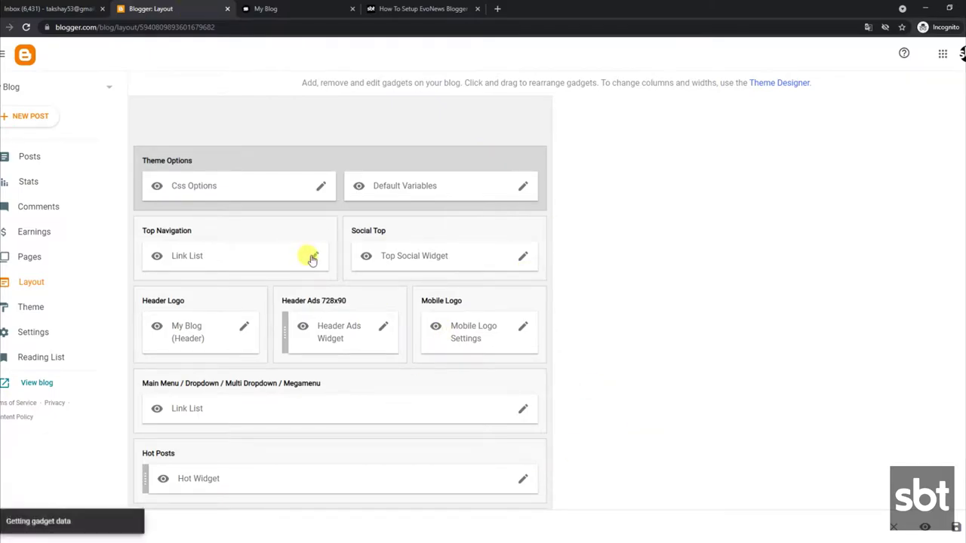
{"action": "scroll", "coordinate": [604, 299], "scroll_direction": "down", "scroll_amount": 3}
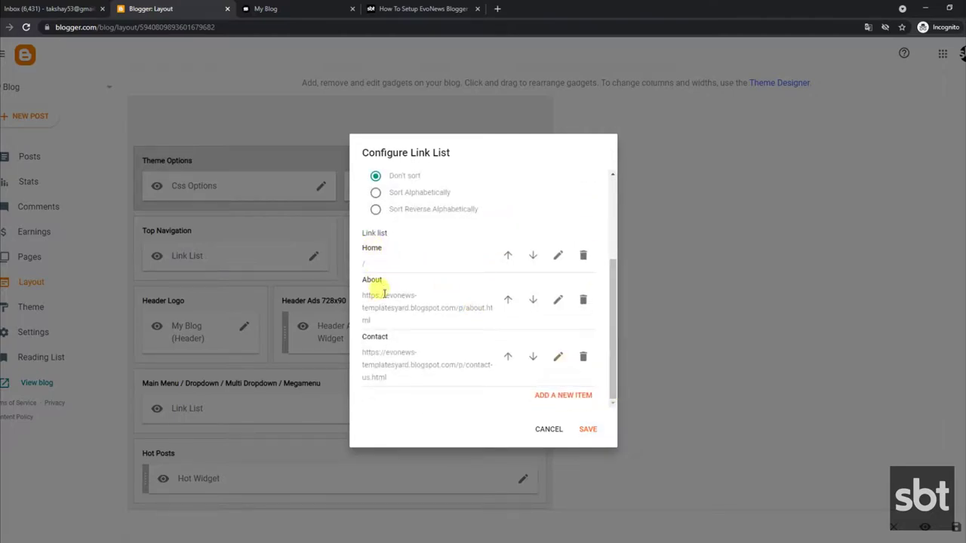
{"action": "left_click", "coordinate": [558, 299]}
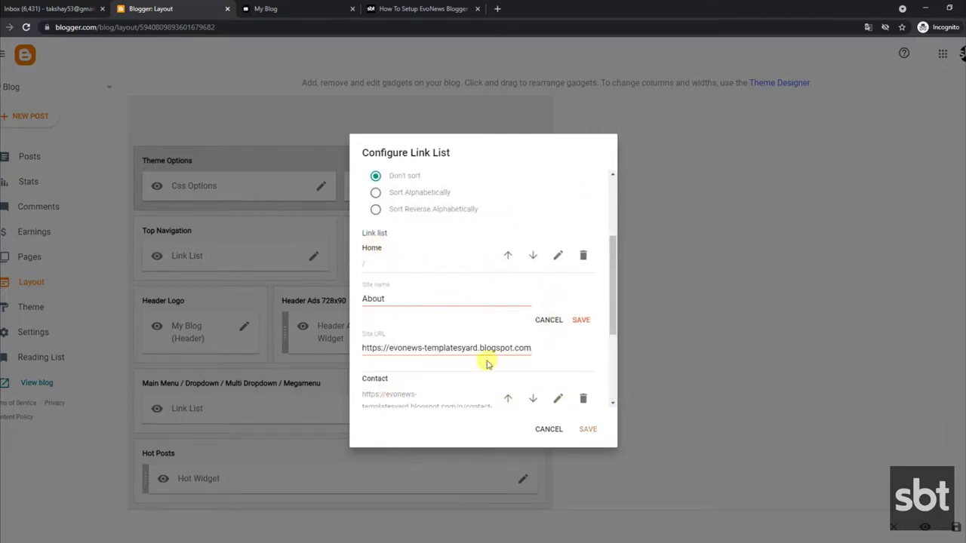
{"action": "scroll", "coordinate": [612, 371], "scroll_direction": "down", "scroll_amount": 3}
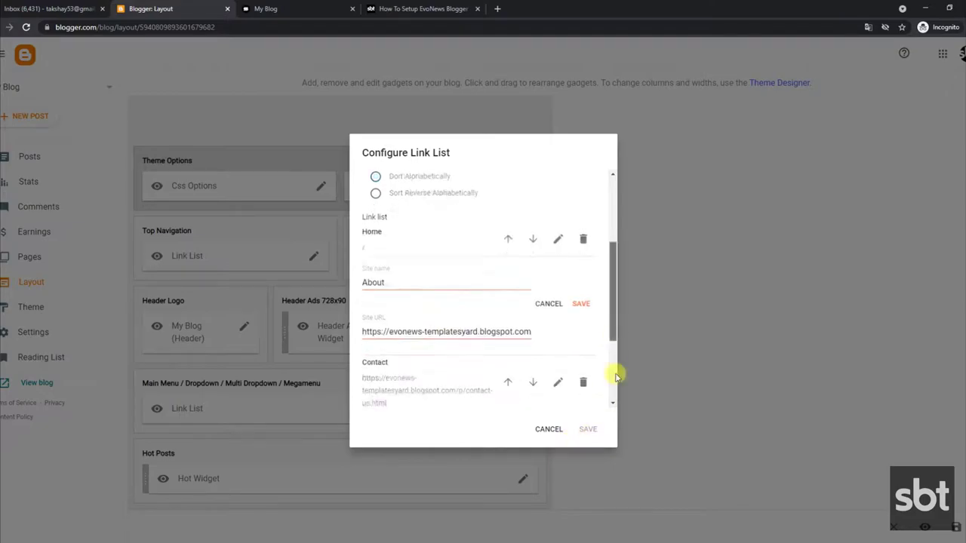
{"action": "left_click", "coordinate": [549, 429]}
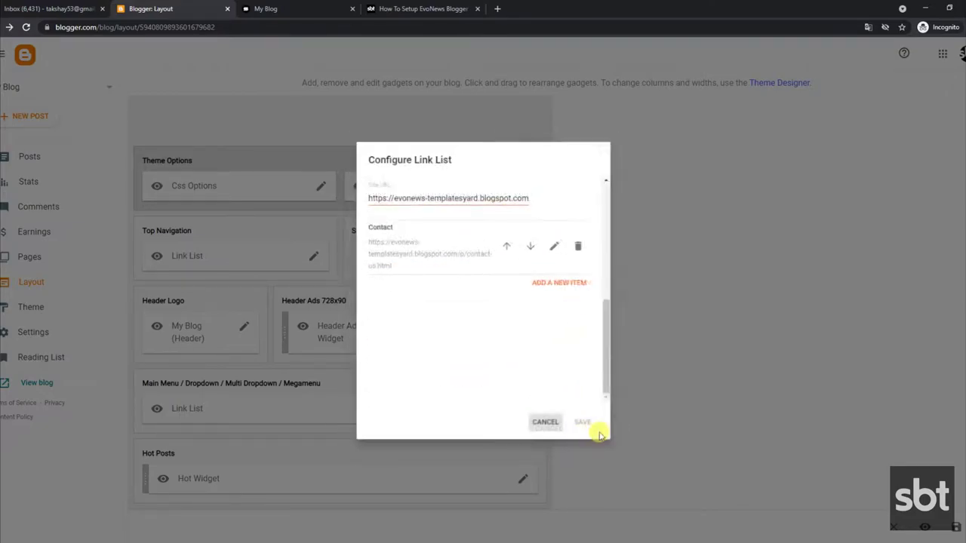
- Read the setup guide's Social Top instructions and available icon names, and compare them with the social icons on the blog
{"action": "left_click", "coordinate": [330, 6]}
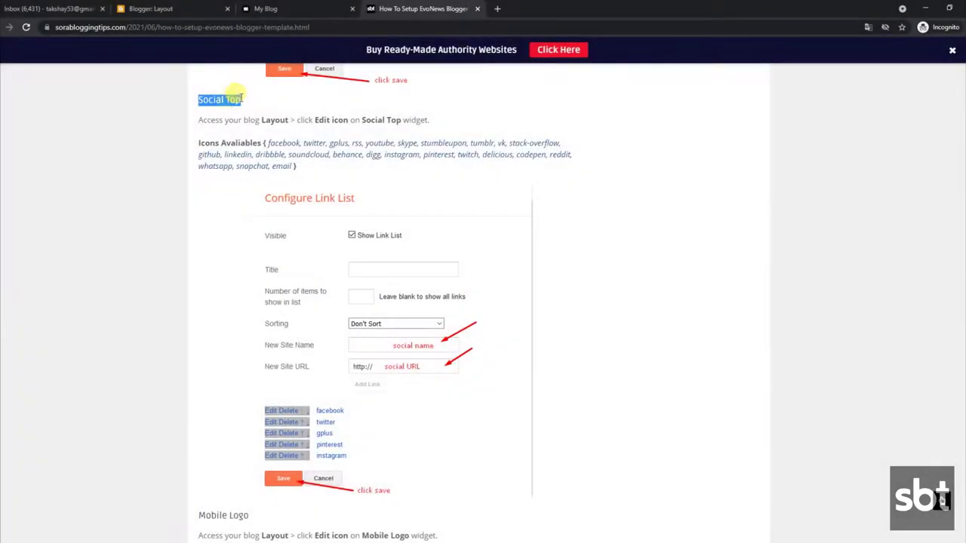
{"action": "left_click_drag", "start_coordinate": [200, 120], "coordinate": [436, 121]}
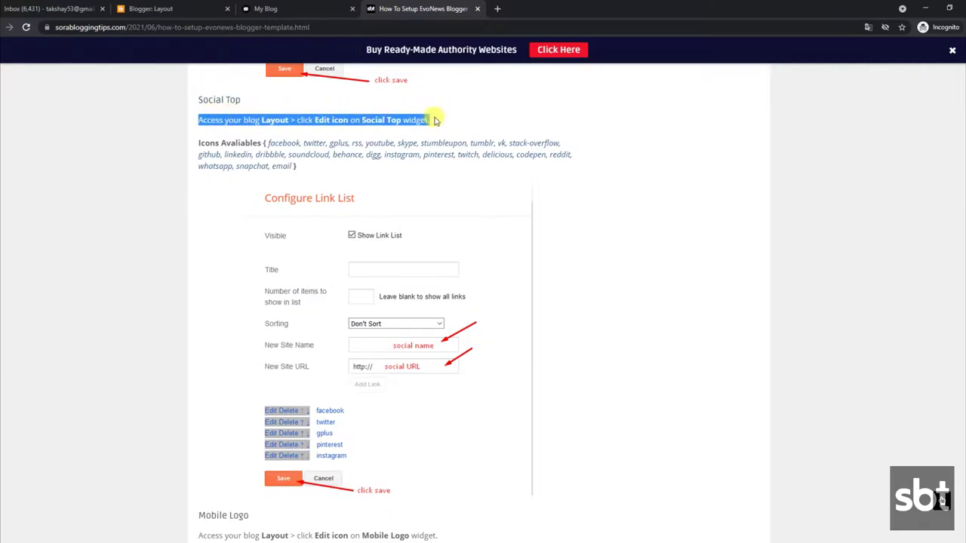
{"action": "left_click_drag", "start_coordinate": [196, 138], "coordinate": [264, 161]}
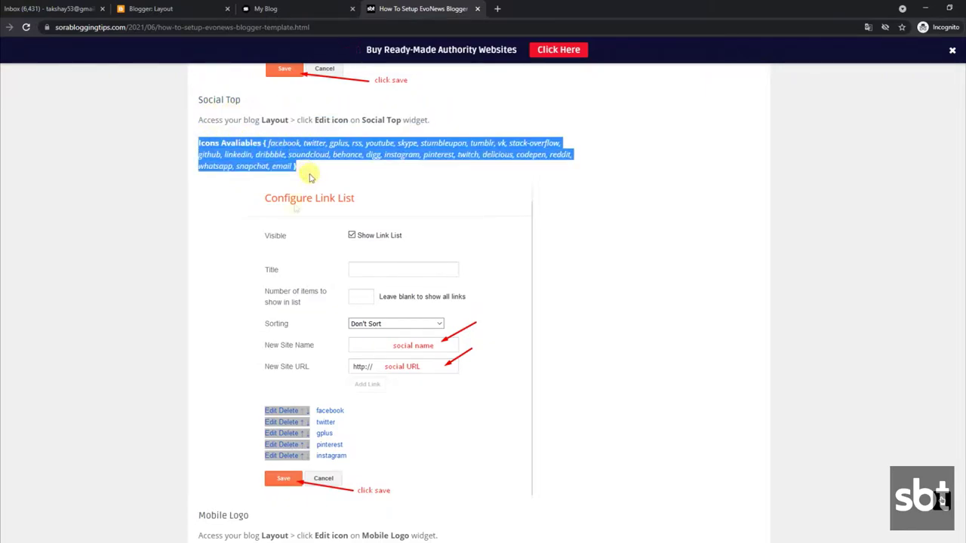
{"action": "scroll", "coordinate": [275, 312], "scroll_direction": "down", "scroll_amount": 1}
{"action": "left_click", "coordinate": [280, 9]}
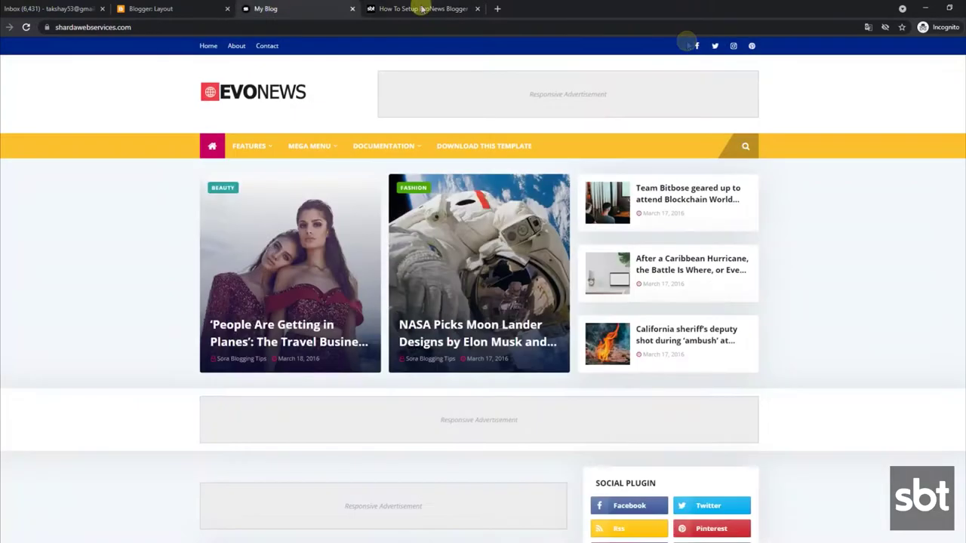
- Review the social links of the Top Social Widget in the Blogger layout and save the widget
{"action": "left_click", "coordinate": [174, 6]}
{"action": "left_click", "coordinate": [523, 258]}
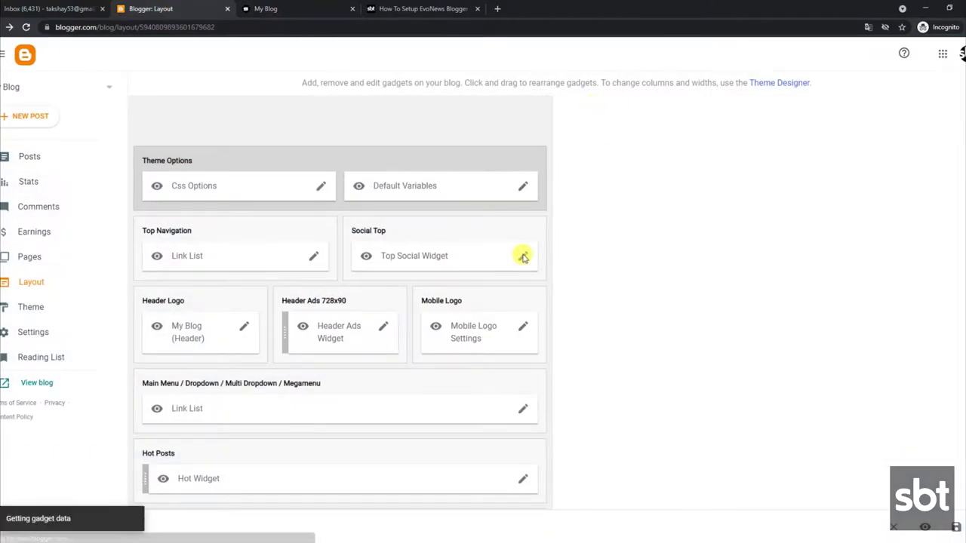
{"action": "left_click_drag", "start_coordinate": [615, 273], "coordinate": [618, 362]}
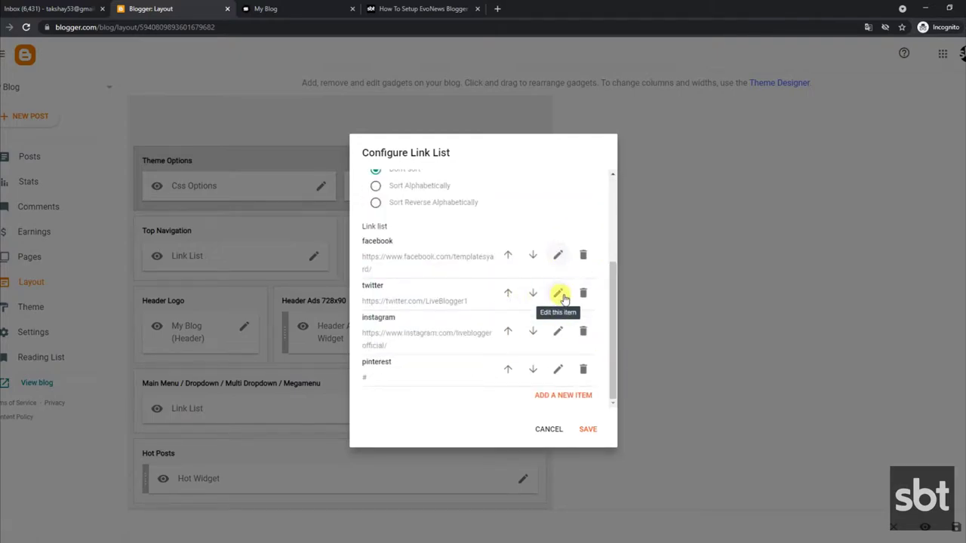
{"action": "left_click", "coordinate": [583, 428]}
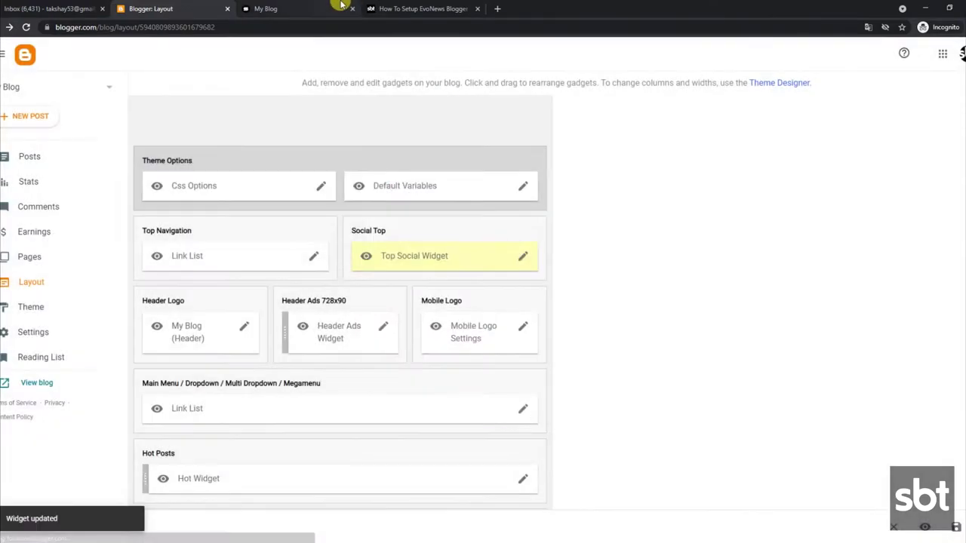
- Read the Mobile Logo instructions in the setup guide, including the image, custom and default types
{"action": "left_click", "coordinate": [341, 6]}
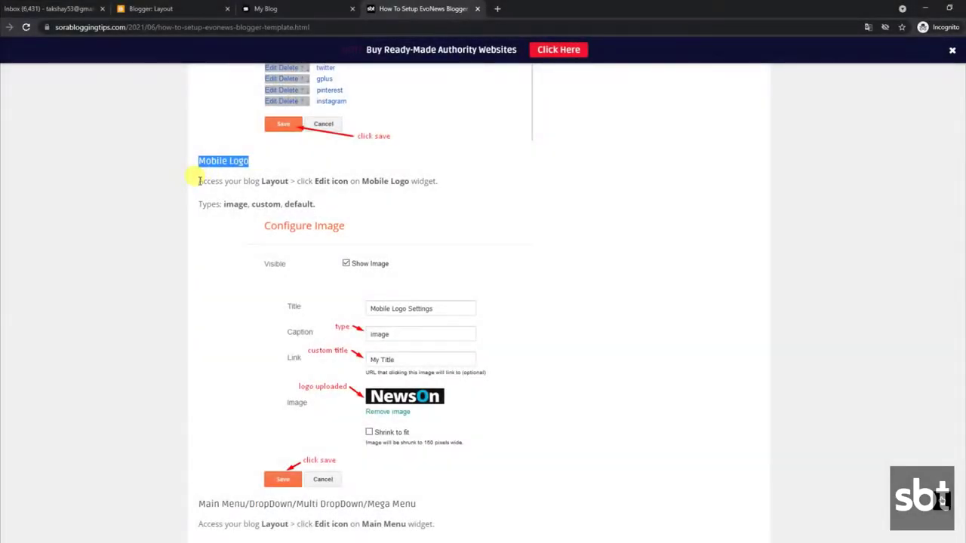
{"action": "left_click_drag", "start_coordinate": [199, 181], "coordinate": [469, 191]}
{"action": "left_click_drag", "start_coordinate": [201, 203], "coordinate": [339, 206]}
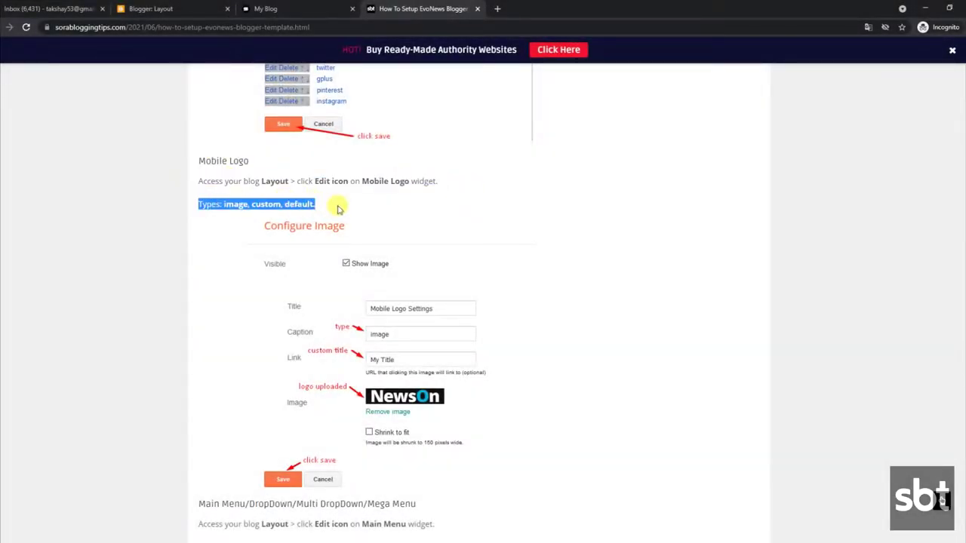
{"action": "scroll", "coordinate": [326, 341], "scroll_direction": "down", "scroll_amount": 1}
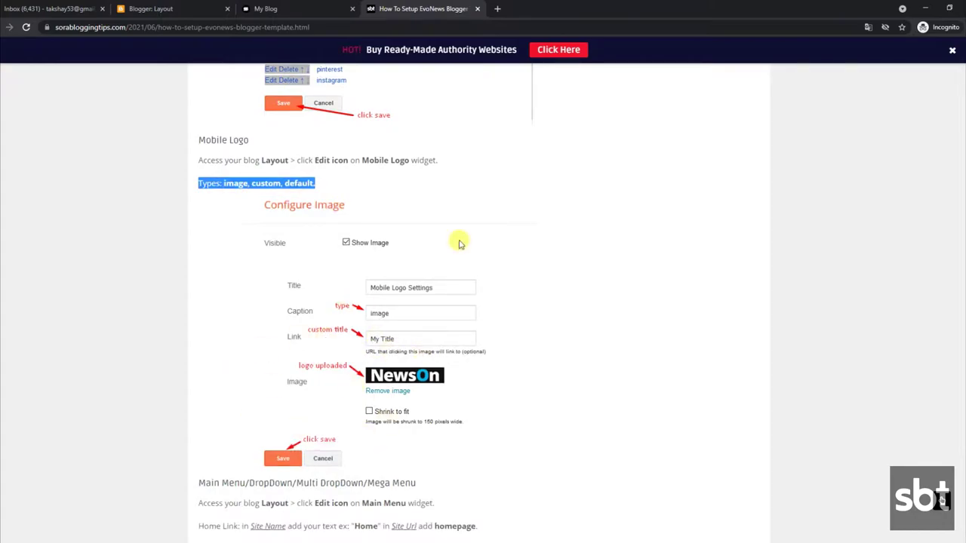
- Review the caption, link and image URL in the layout's Mobile Logo Settings widget and save it
{"action": "left_click", "coordinate": [298, 8]}
{"action": "left_click", "coordinate": [174, 8]}
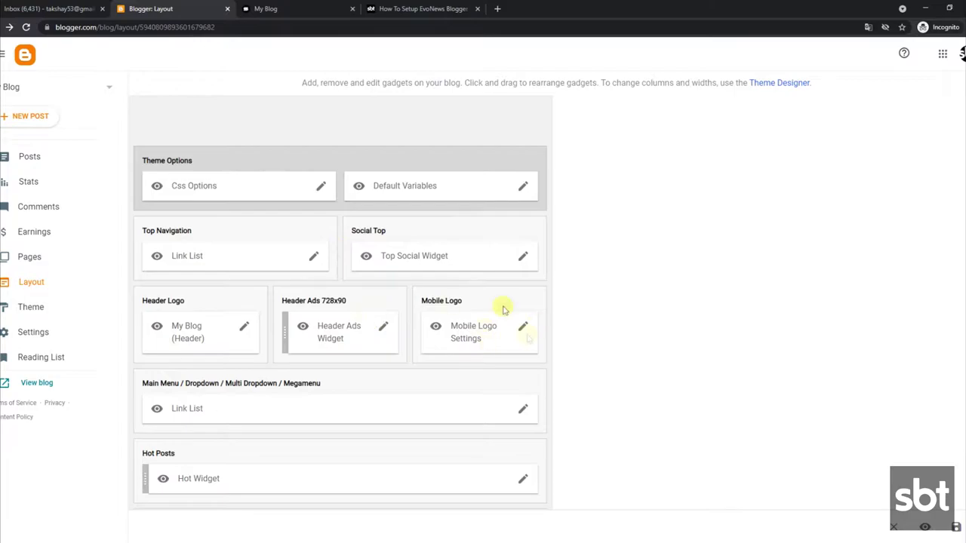
{"action": "left_click", "coordinate": [523, 327]}
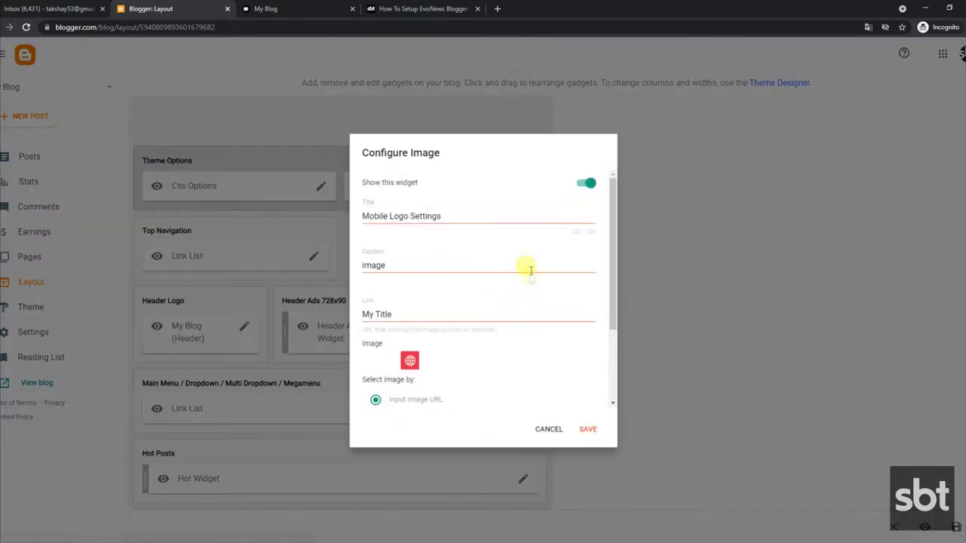
{"action": "left_click", "coordinate": [401, 310]}
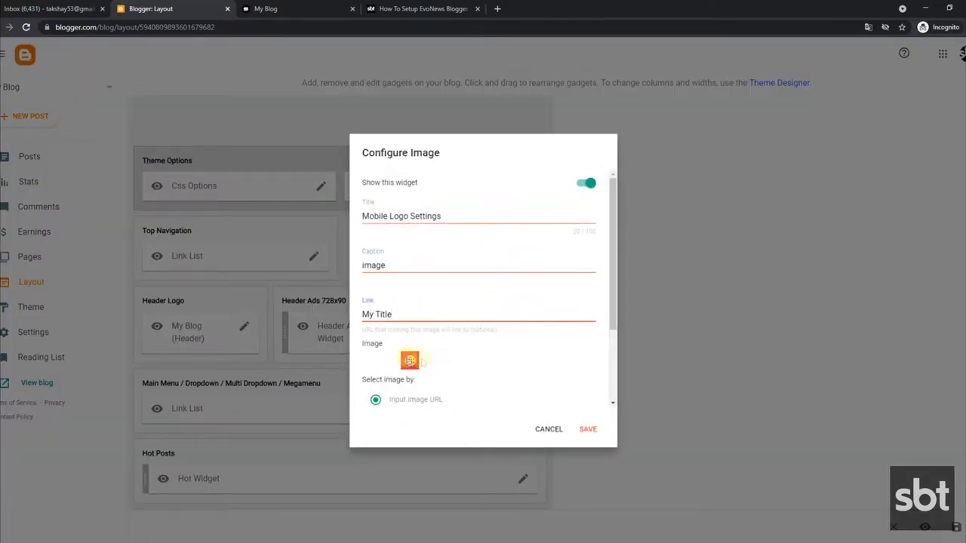
{"action": "left_click_drag", "start_coordinate": [610, 335], "coordinate": [610, 407]}
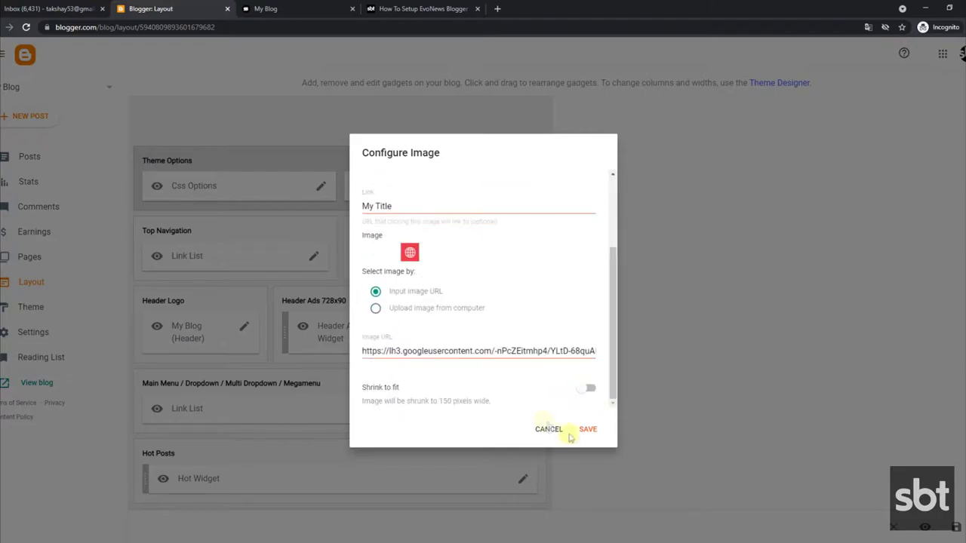
{"action": "left_click", "coordinate": [585, 433]}
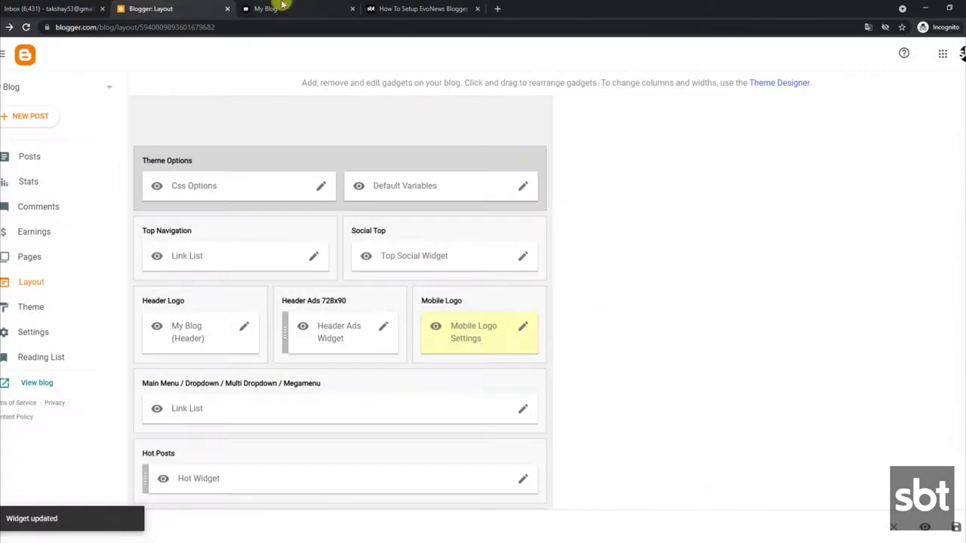
- Read the setup guide's main menu section on the home link, dropdown underscores and mega menu shortcodes
{"action": "left_click", "coordinate": [280, 7]}
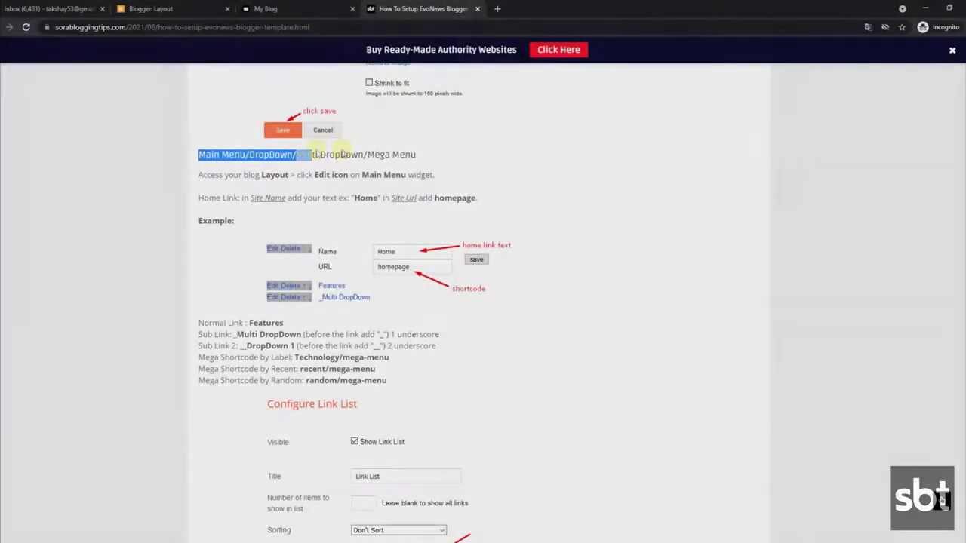
{"action": "left_click_drag", "start_coordinate": [316, 154], "coordinate": [420, 153]}
{"action": "left_click_drag", "start_coordinate": [203, 175], "coordinate": [417, 176]}
{"action": "left_click_drag", "start_coordinate": [200, 199], "coordinate": [490, 213]}
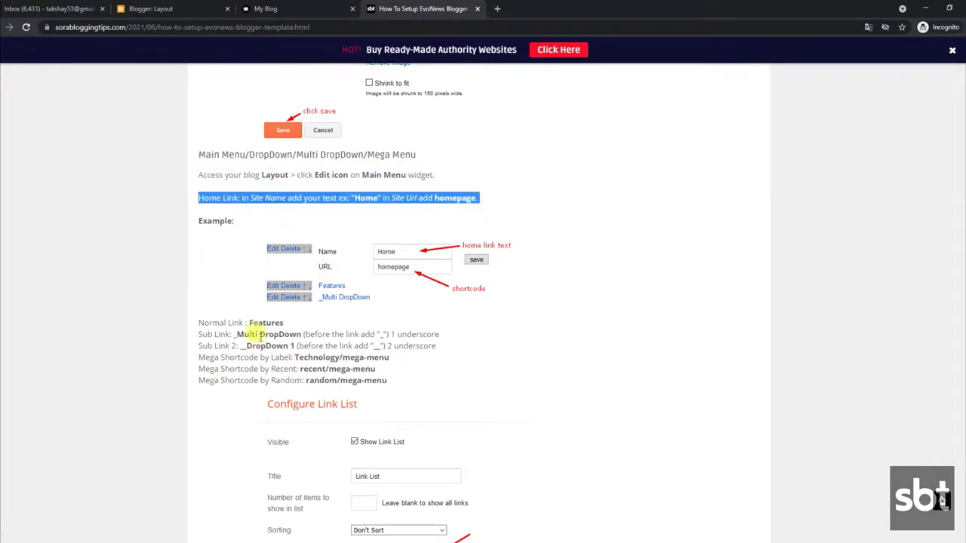
{"action": "scroll", "coordinate": [362, 336], "scroll_direction": "down", "scroll_amount": 3}
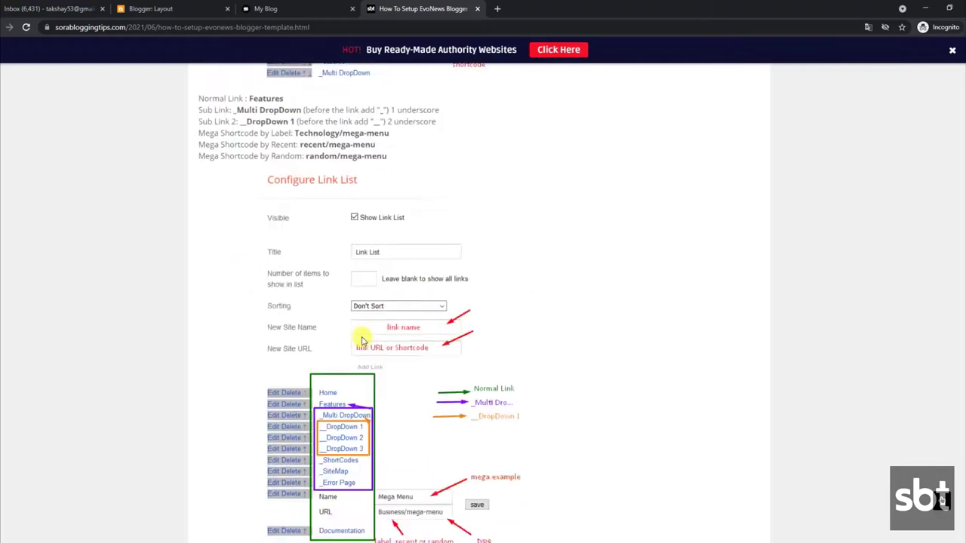
{"action": "scroll", "coordinate": [362, 339], "scroll_direction": "down", "scroll_amount": 2}
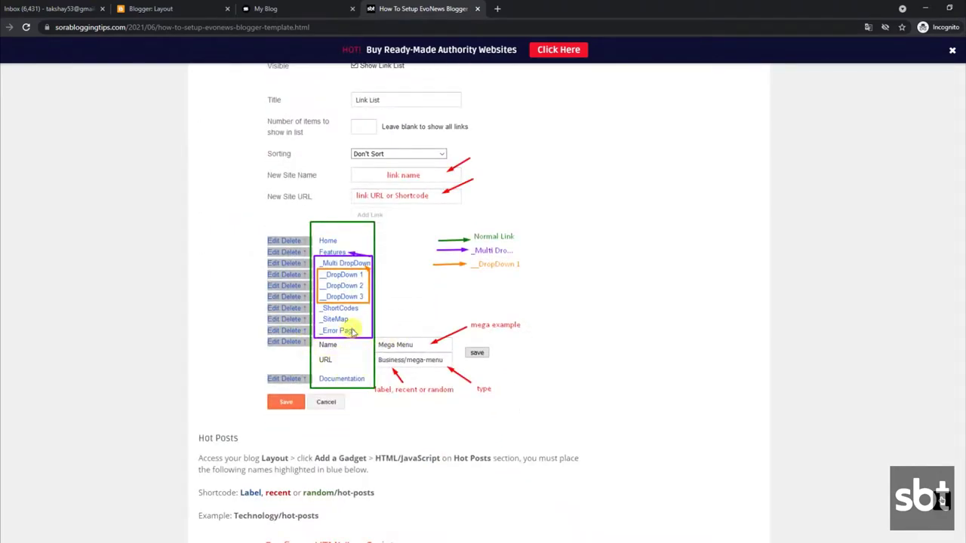
{"action": "scroll", "coordinate": [351, 332], "scroll_direction": "up", "scroll_amount": 2}
- Preview the Features dropdown and the Mega Menu on the live blog and return to the Blogger layout
{"action": "left_click", "coordinate": [266, 8]}
{"action": "mouse_move", "coordinate": [270, 151]}
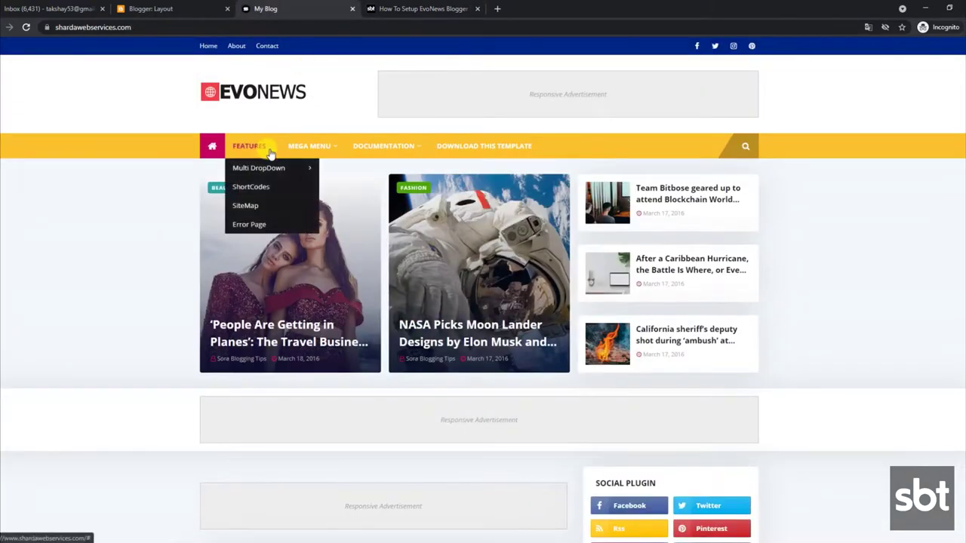
{"action": "mouse_move", "coordinate": [324, 145]}
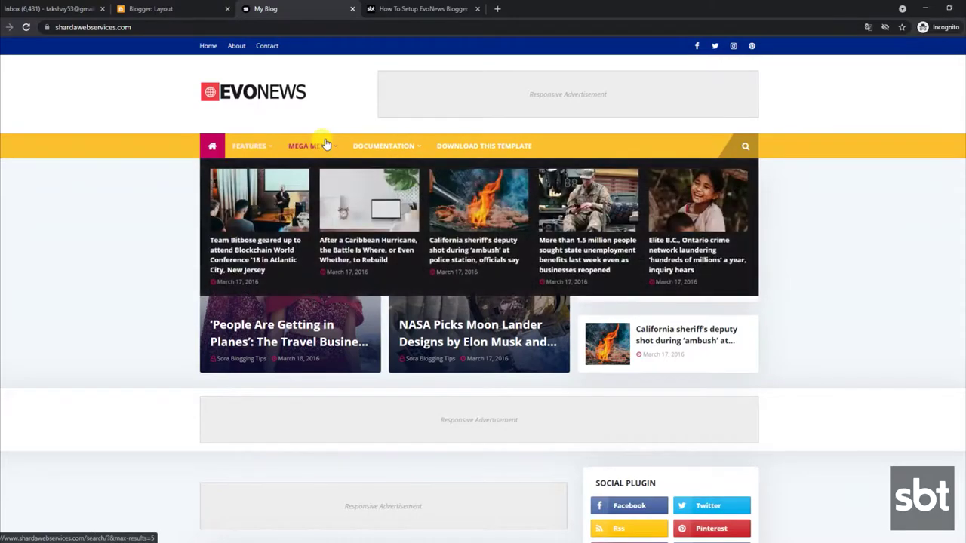
{"action": "left_click", "coordinate": [187, 7]}
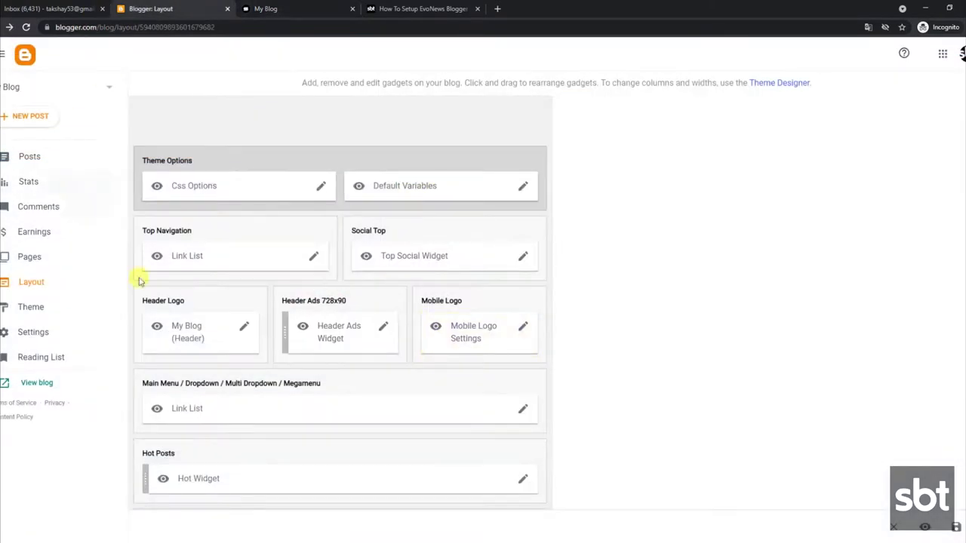
- Review the Home-icon and _Video Documentation entries in the main menu's Link List and close it
{"action": "left_click", "coordinate": [523, 409]}
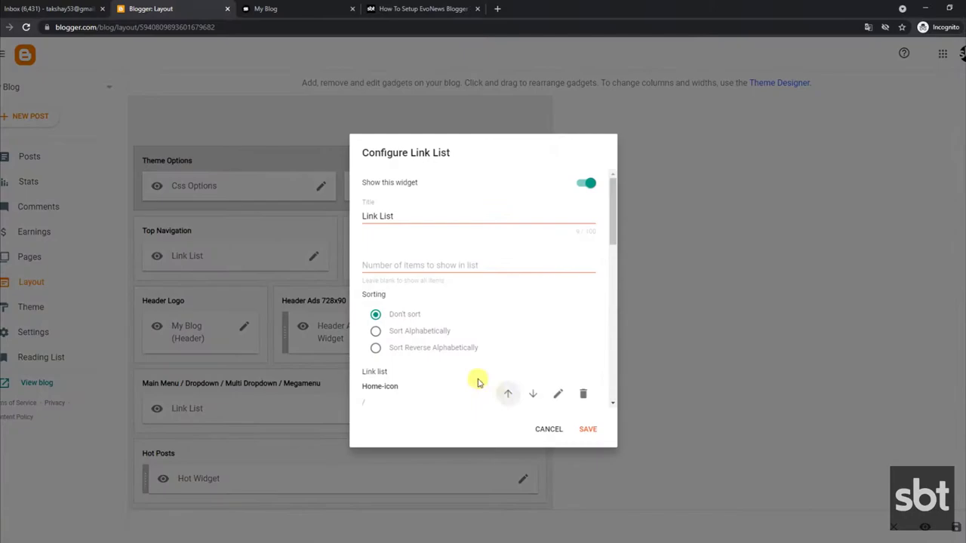
{"action": "left_click_drag", "start_coordinate": [615, 227], "coordinate": [617, 279]}
{"action": "left_click", "coordinate": [559, 214]}
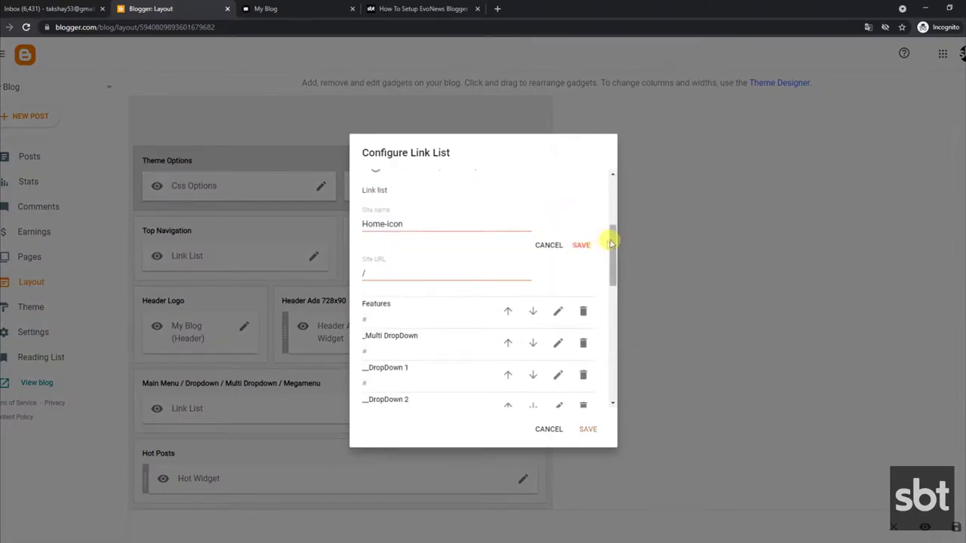
{"action": "left_click_drag", "start_coordinate": [611, 242], "coordinate": [618, 350]}
{"action": "left_click", "coordinate": [557, 330]}
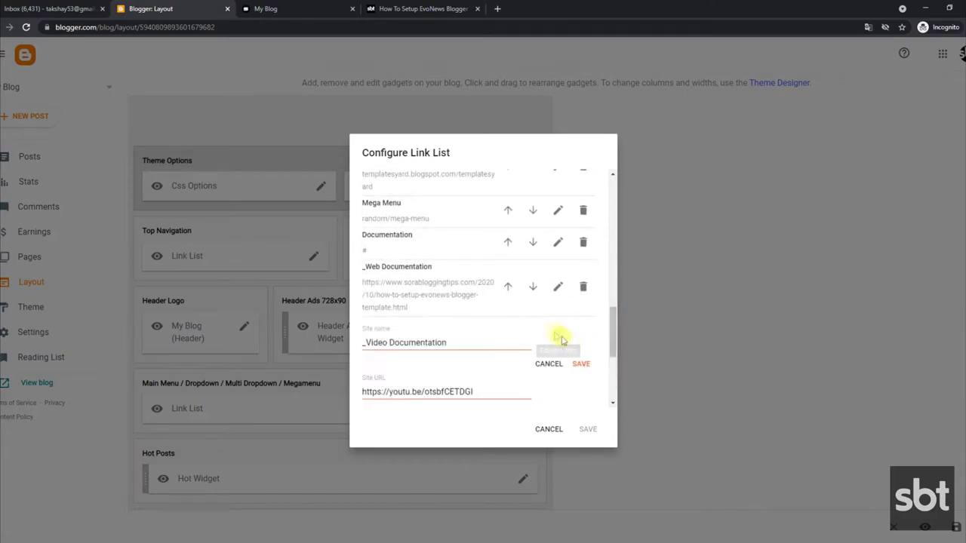
{"action": "scroll", "coordinate": [497, 286], "scroll_direction": "down", "scroll_amount": 3}
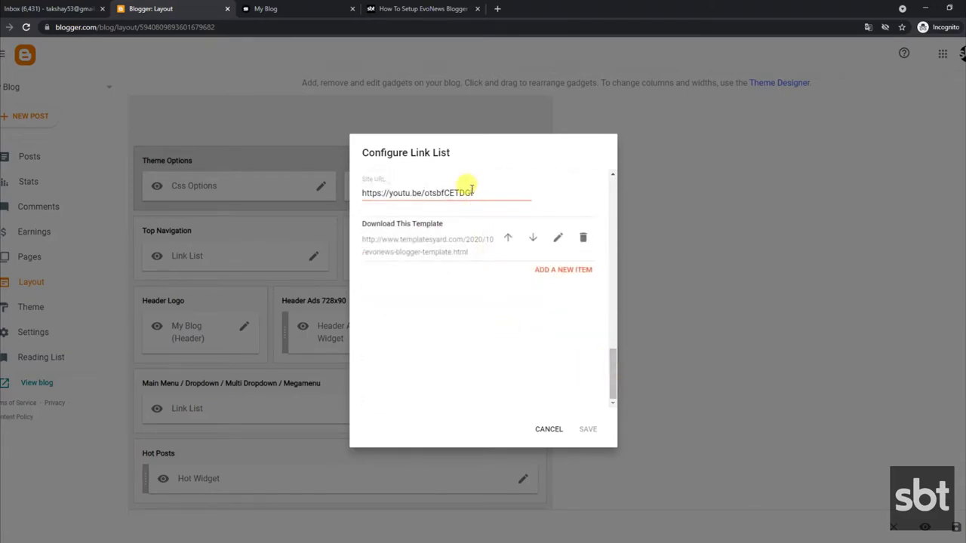
{"action": "left_click_drag", "start_coordinate": [472, 193], "coordinate": [371, 193]}
{"action": "left_click", "coordinate": [606, 379]}
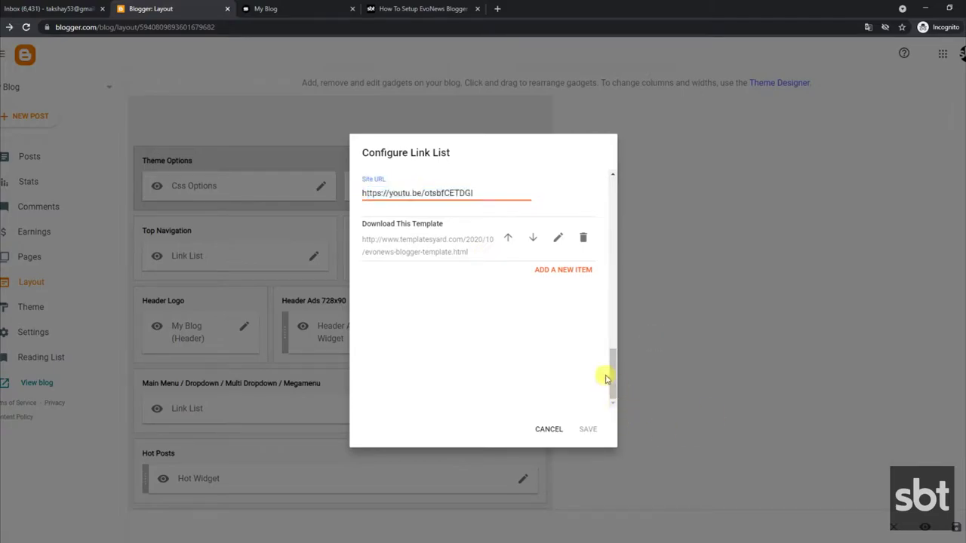
{"action": "left_click", "coordinate": [567, 429]}
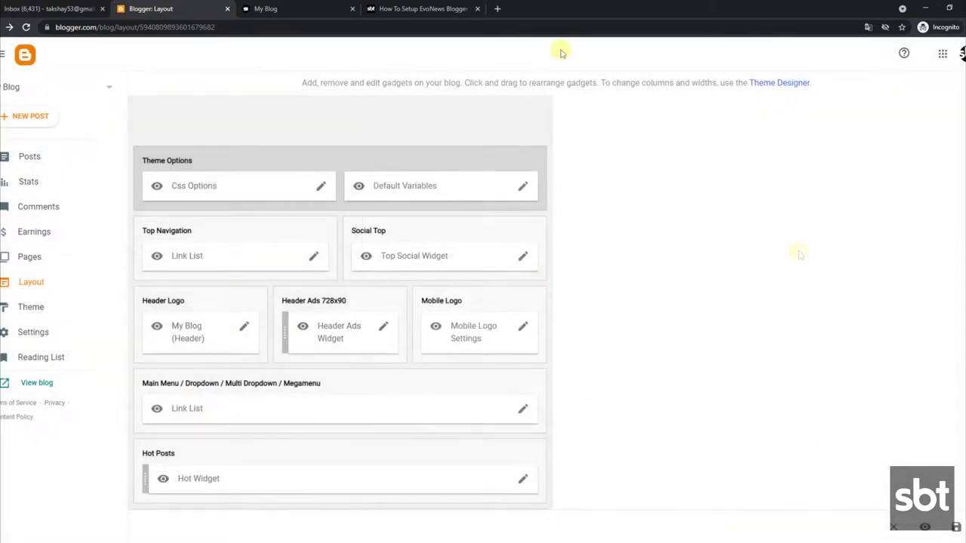
- Read the setup guide's Hot Posts section on the HTML/JavaScript gadget and its label, recent or random shortcodes, and check the live blog
{"action": "left_click", "coordinate": [325, 7]}
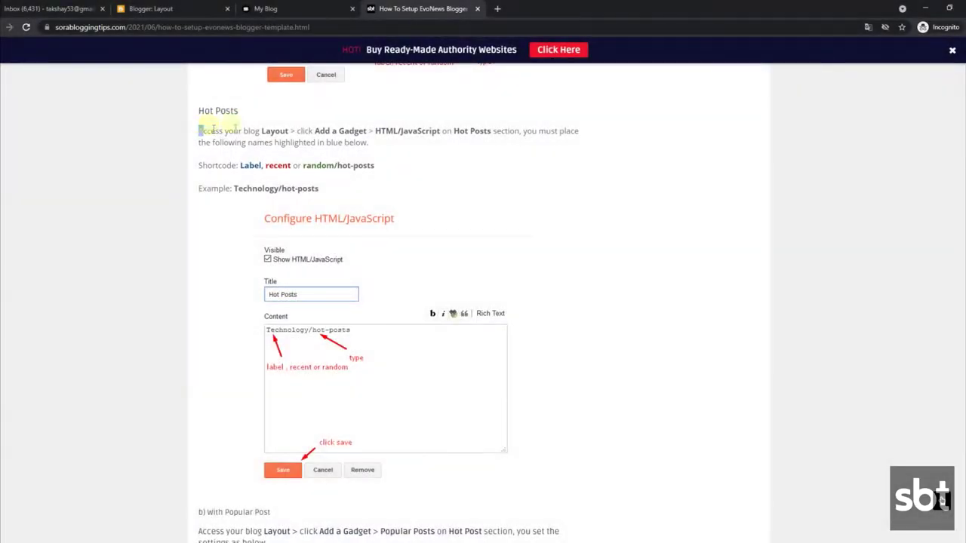
{"action": "left_click_drag", "start_coordinate": [214, 130], "coordinate": [381, 146]}
{"action": "left_click_drag", "start_coordinate": [199, 168], "coordinate": [394, 168]}
{"action": "scroll", "coordinate": [394, 169], "scroll_direction": "down", "scroll_amount": 3}
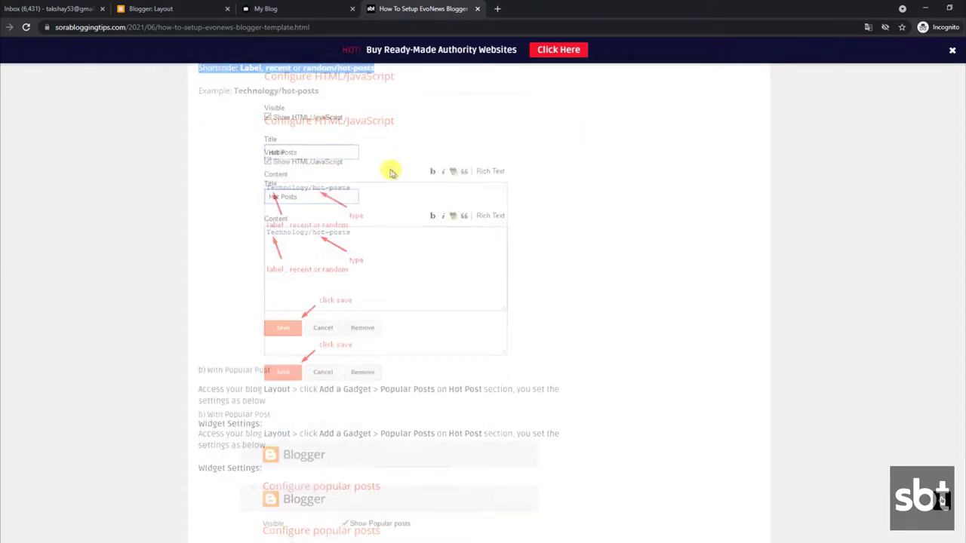
{"action": "left_click", "coordinate": [269, 8]}
- Return to the Blogger layout, review the title and recent/hot-posts shortcode of the Hot Widget, and save it
{"action": "left_click", "coordinate": [188, 6]}
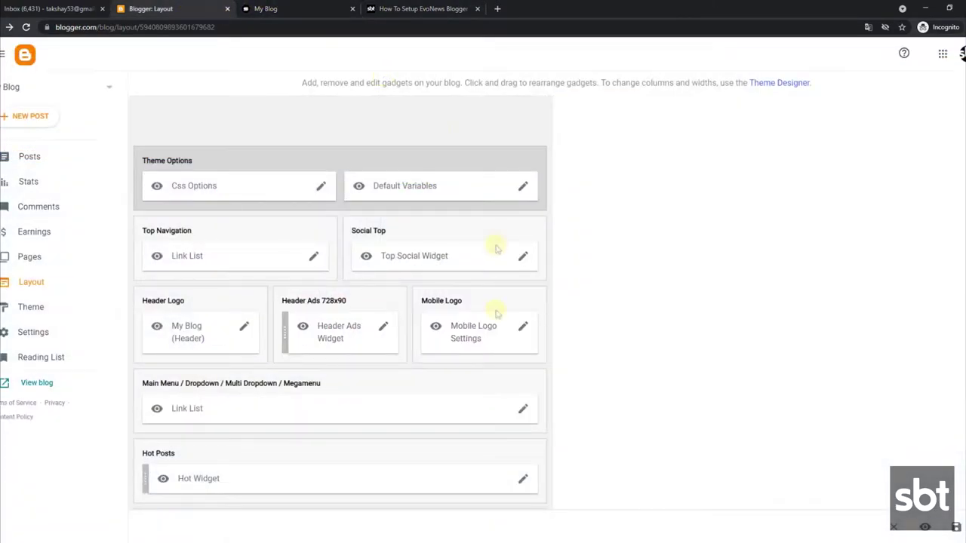
{"action": "left_click", "coordinate": [524, 480]}
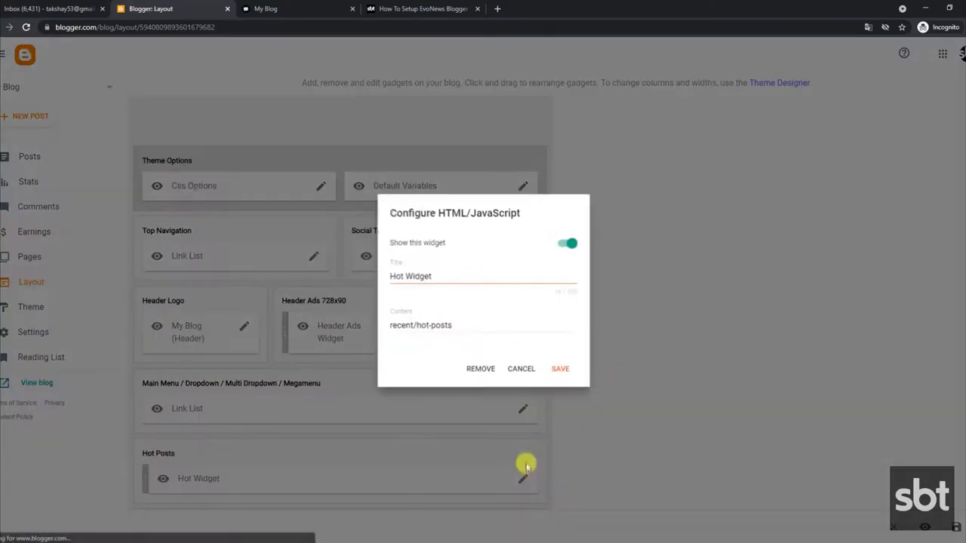
{"action": "left_click_drag", "start_coordinate": [429, 276], "coordinate": [389, 276]}
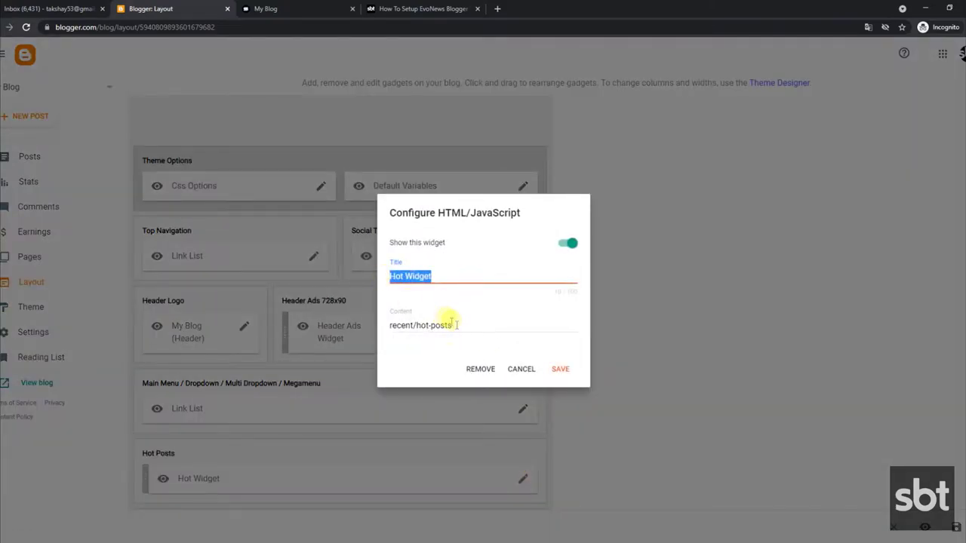
{"action": "left_click_drag", "start_coordinate": [451, 324], "coordinate": [412, 324]}
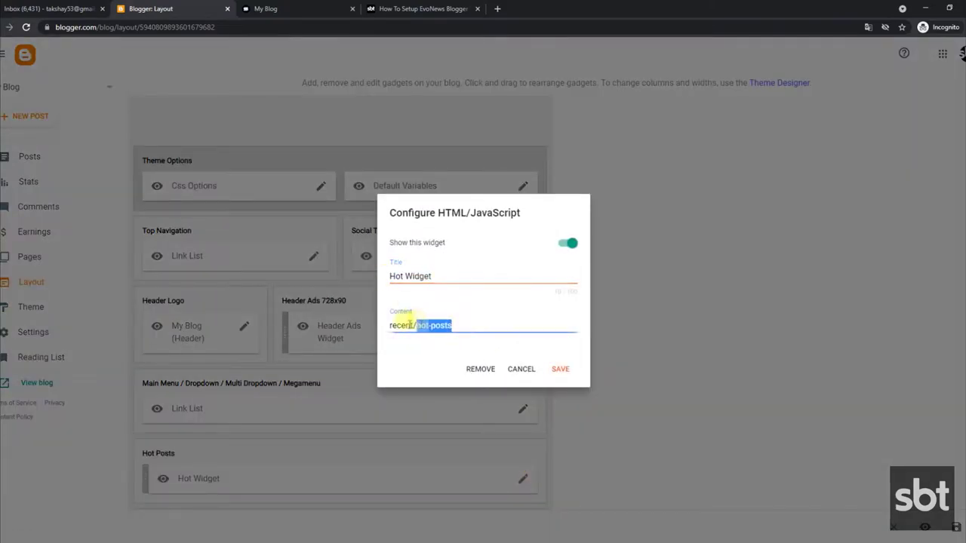
{"action": "left_click", "coordinate": [565, 372]}
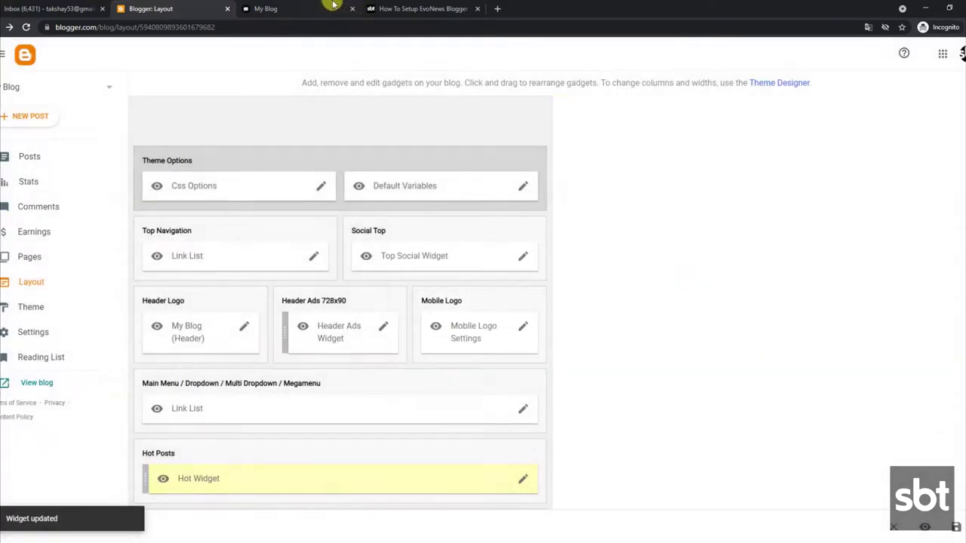
- Read the setup guide's With Popular Post instructions on the most viewed period and number of posts, and check the live blog
{"action": "left_click", "coordinate": [383, 6]}
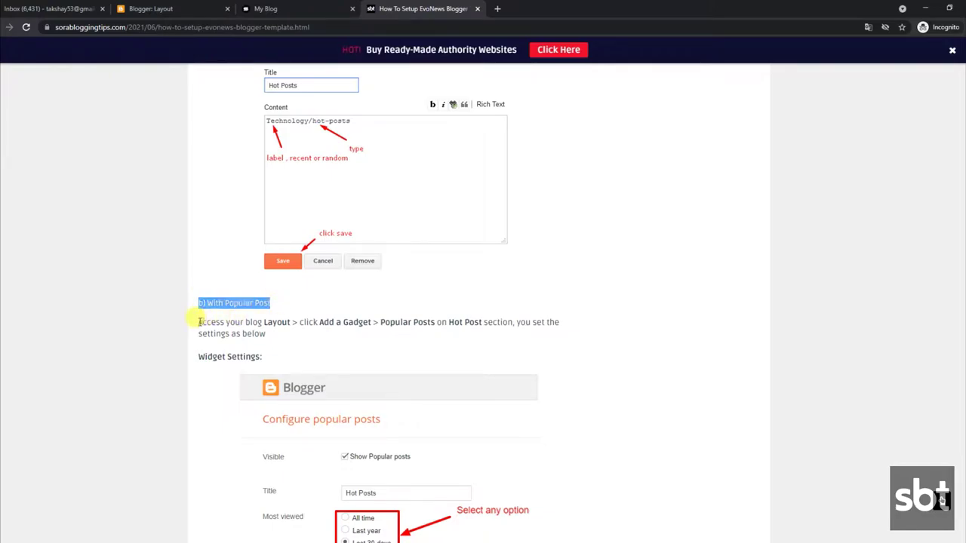
{"action": "left_click_drag", "start_coordinate": [199, 321], "coordinate": [270, 339]}
{"action": "scroll", "coordinate": [270, 340], "scroll_direction": "down", "scroll_amount": 2}
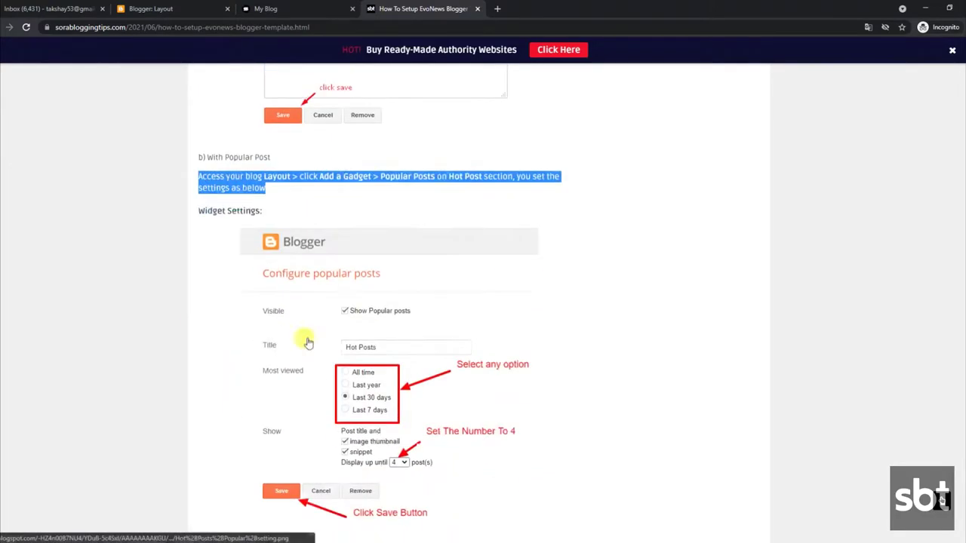
{"action": "scroll", "coordinate": [359, 423], "scroll_direction": "down", "scroll_amount": 1}
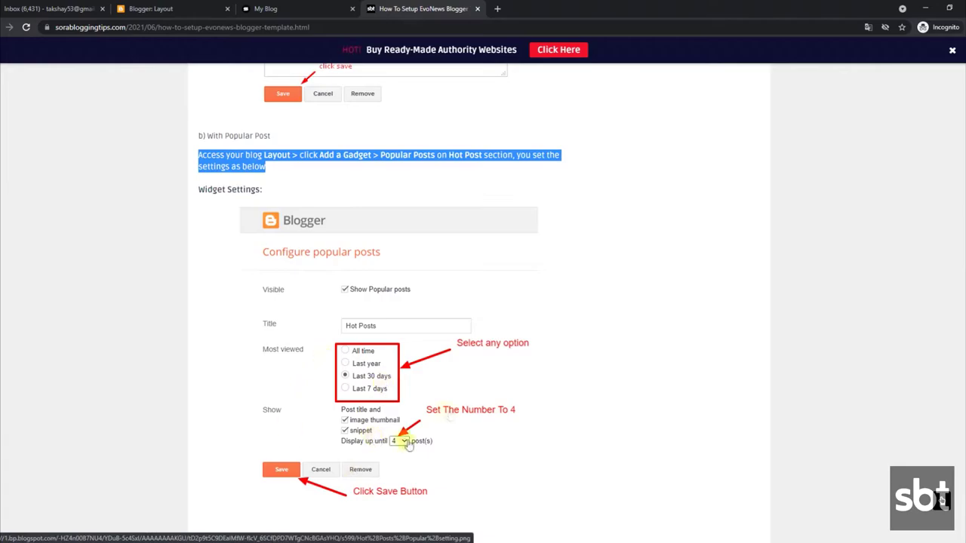
{"action": "left_click", "coordinate": [261, 8]}
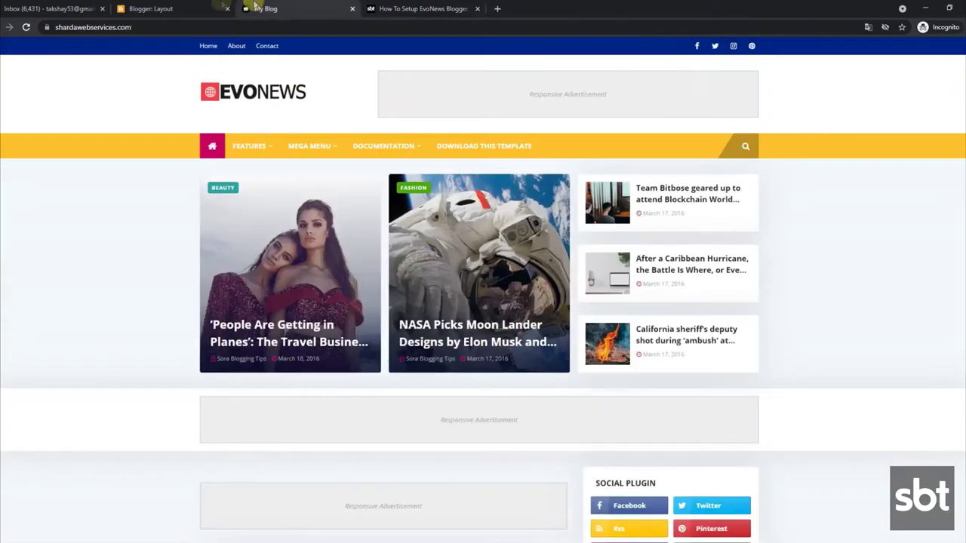
- Remove the Hot Widget from the Hot Posts section of the Blogger layout
{"action": "left_click", "coordinate": [209, 8]}
{"action": "left_click", "coordinate": [523, 481]}
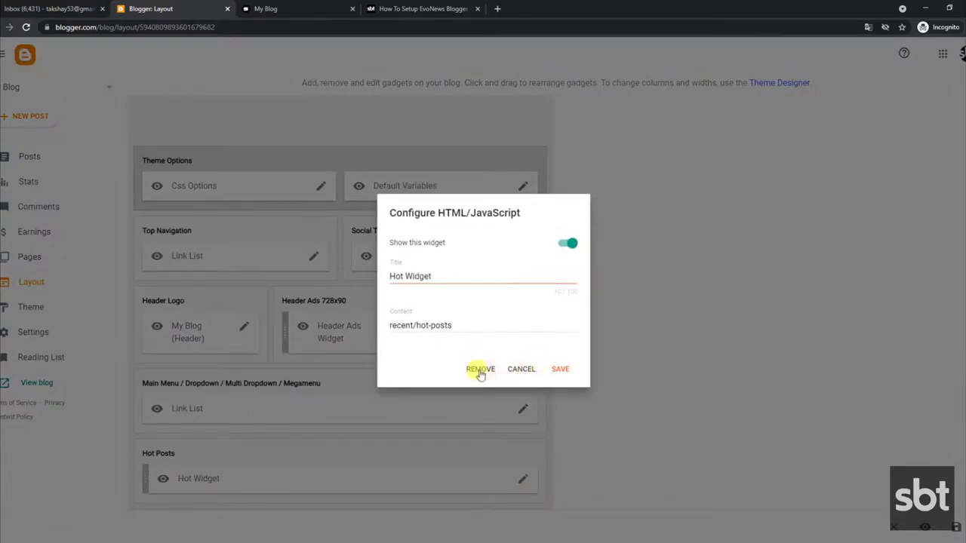
{"action": "left_click", "coordinate": [480, 370]}
{"action": "left_click", "coordinate": [552, 321]}
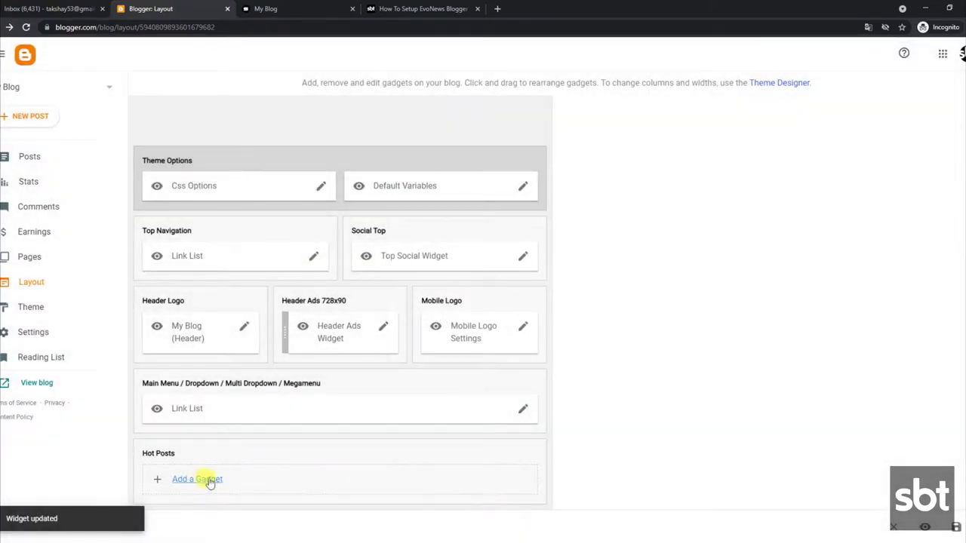
- Add a Popular Posts gadget to the Hot Posts section, most viewed in the last 7 days with a maximum of 5 posts
{"action": "left_click", "coordinate": [204, 480]}
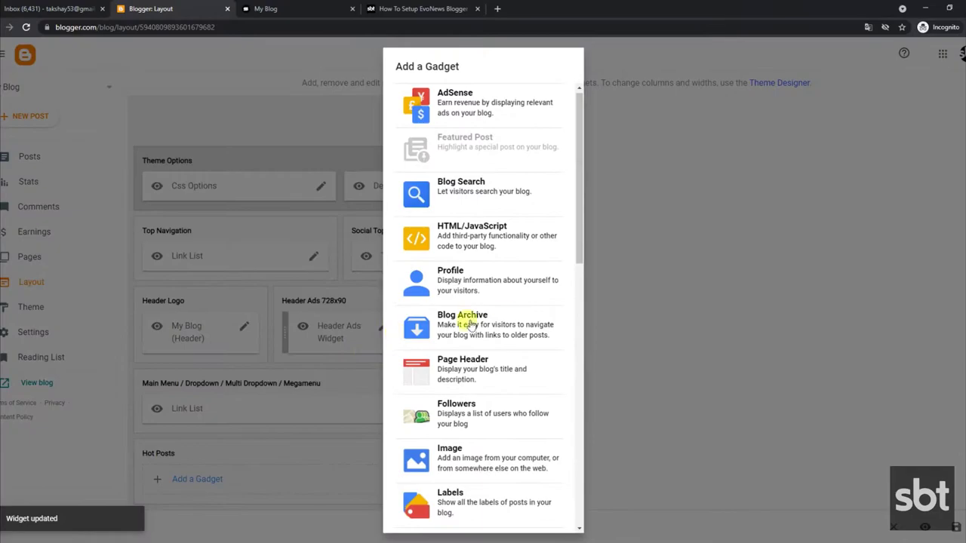
{"action": "left_click_drag", "start_coordinate": [575, 220], "coordinate": [574, 302]}
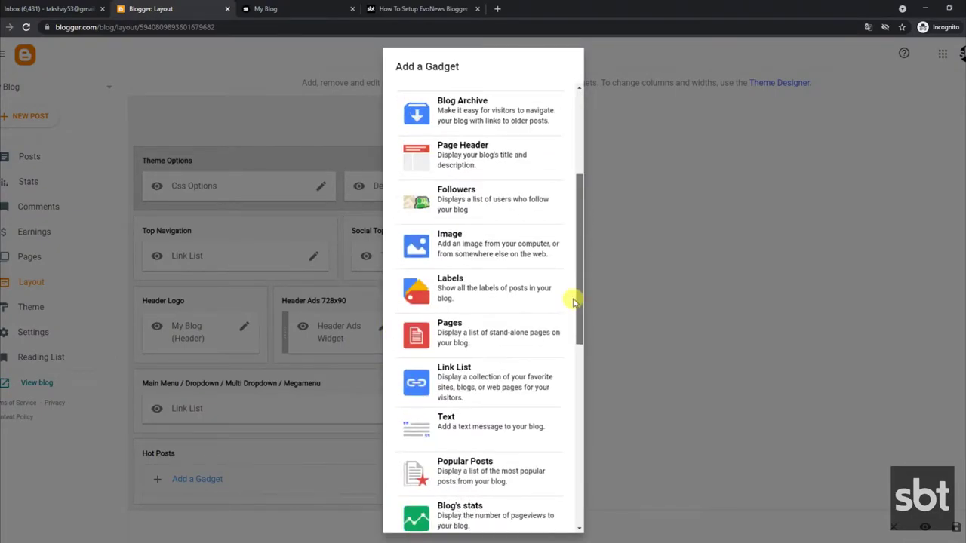
{"action": "scroll", "coordinate": [399, 405], "scroll_direction": "down", "scroll_amount": 1}
{"action": "left_click", "coordinate": [398, 405]}
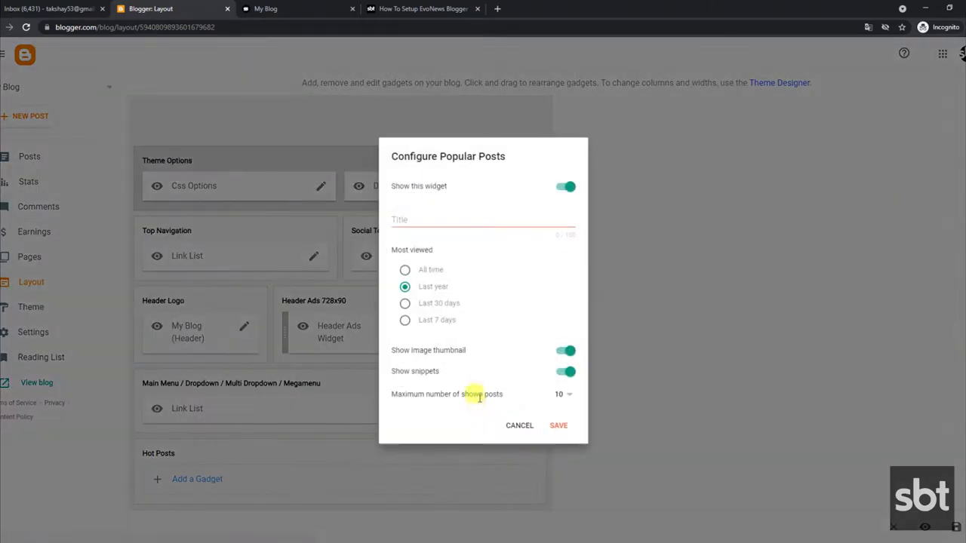
{"action": "left_click", "coordinate": [405, 323]}
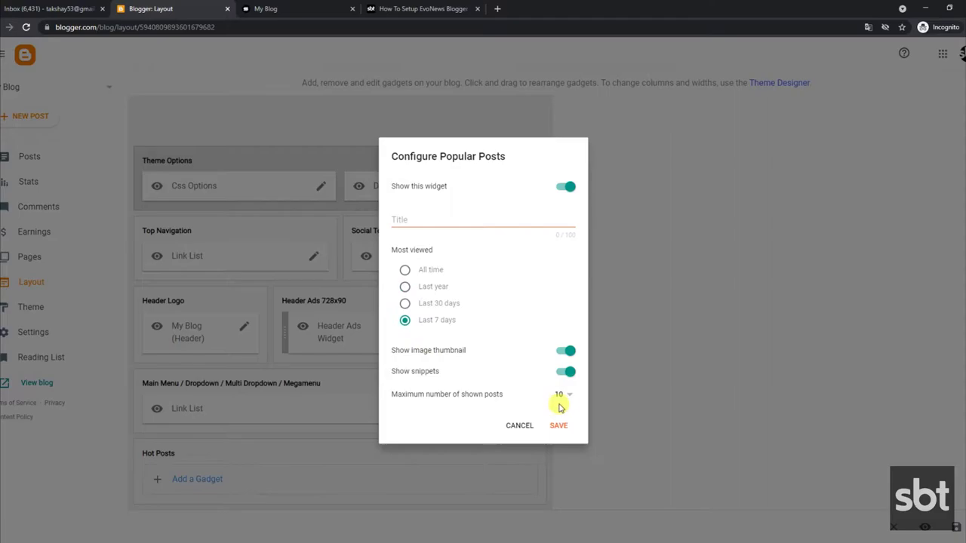
{"action": "left_click", "coordinate": [559, 394]}
{"action": "left_click", "coordinate": [560, 307]}
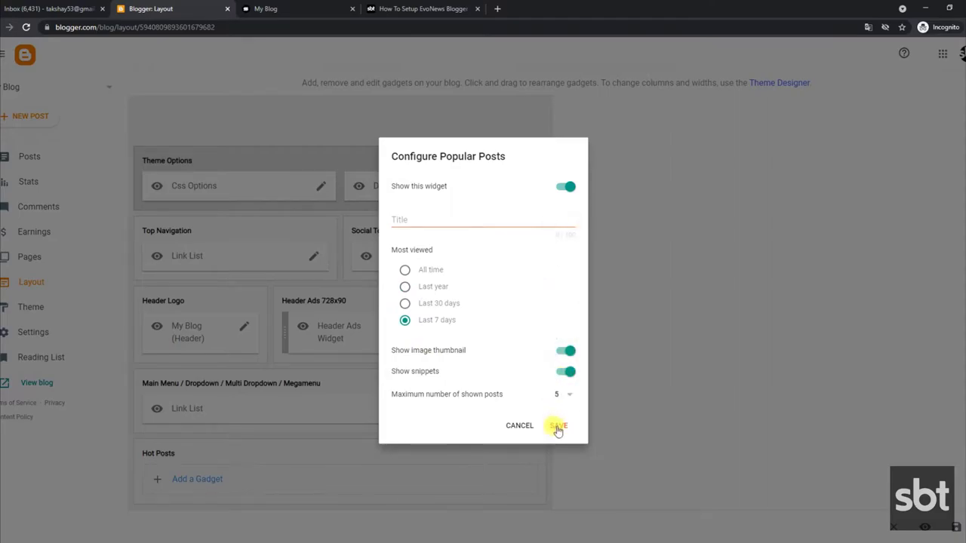
{"action": "left_click", "coordinate": [558, 426]}
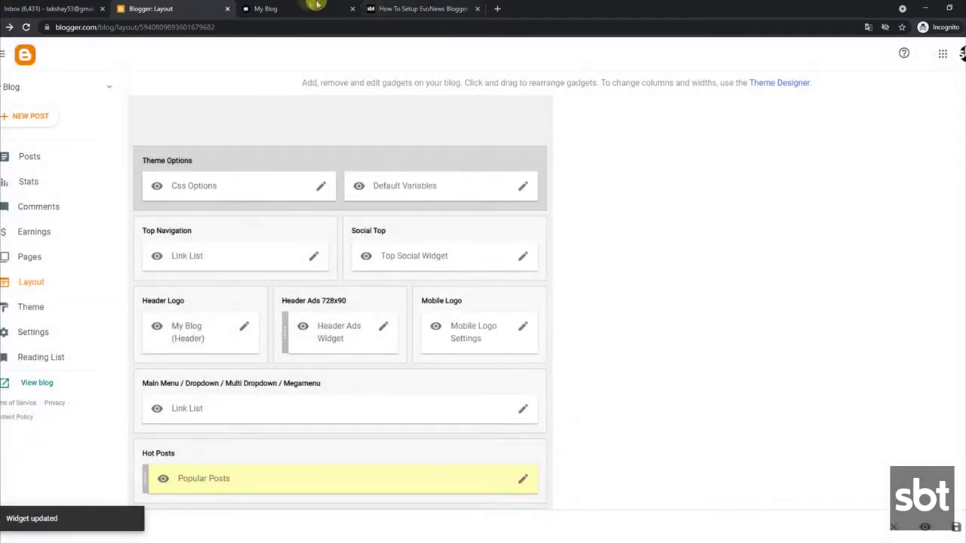
- Check the live blog and read the setup guide's Featured Post instructions on selecting the post to show
{"action": "left_click", "coordinate": [311, 7]}
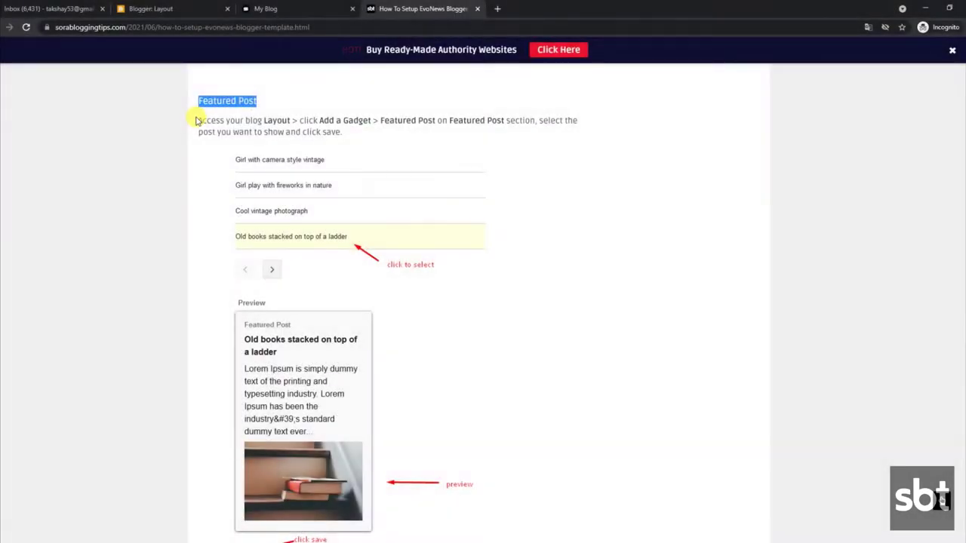
{"action": "left_click_drag", "start_coordinate": [195, 120], "coordinate": [359, 138]}
{"action": "scroll", "coordinate": [359, 138], "scroll_direction": "down", "scroll_amount": 2}
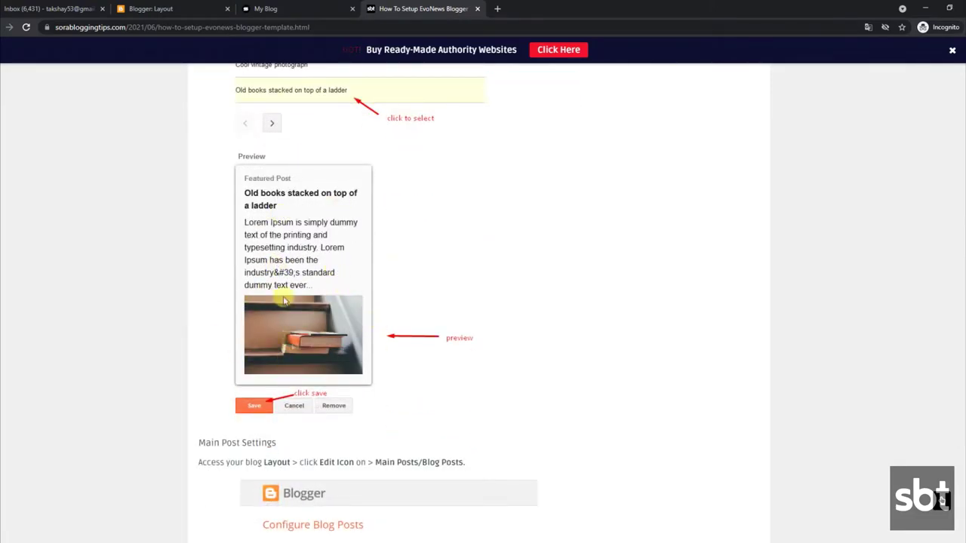
{"action": "left_click", "coordinate": [312, 6]}
- Return to the Blogger layout, review the Featured post widget's display options and post list, and save it
{"action": "left_click", "coordinate": [160, 7]}
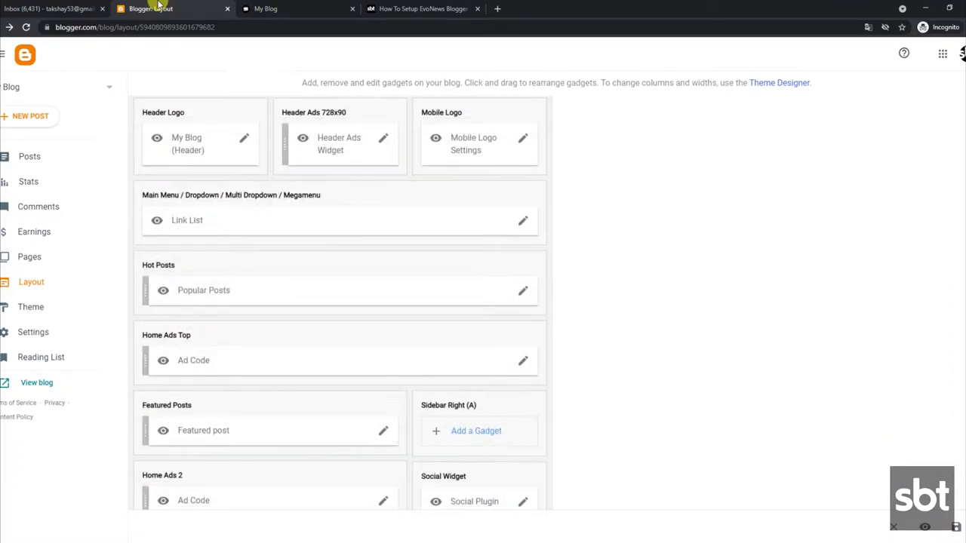
{"action": "left_click", "coordinate": [384, 436]}
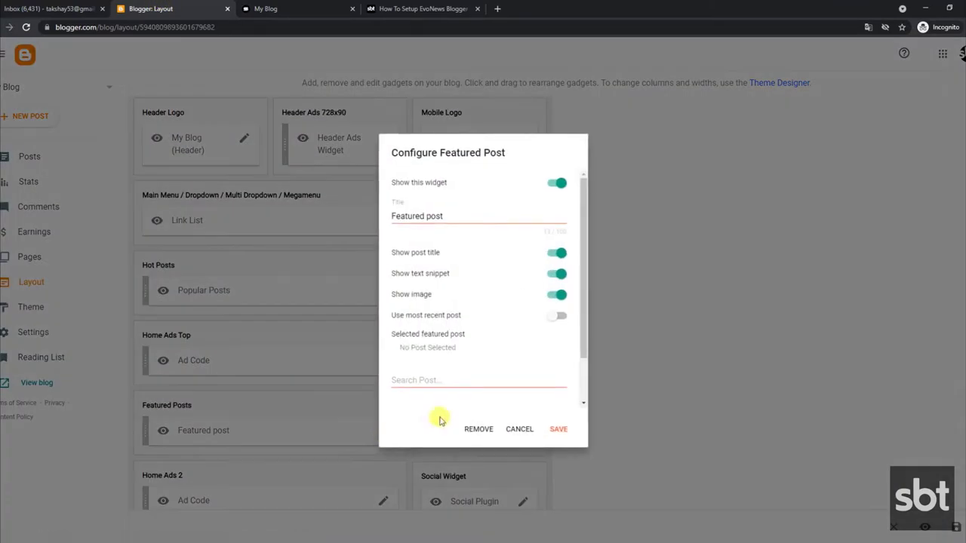
{"action": "left_click_drag", "start_coordinate": [609, 260], "coordinate": [618, 209]}
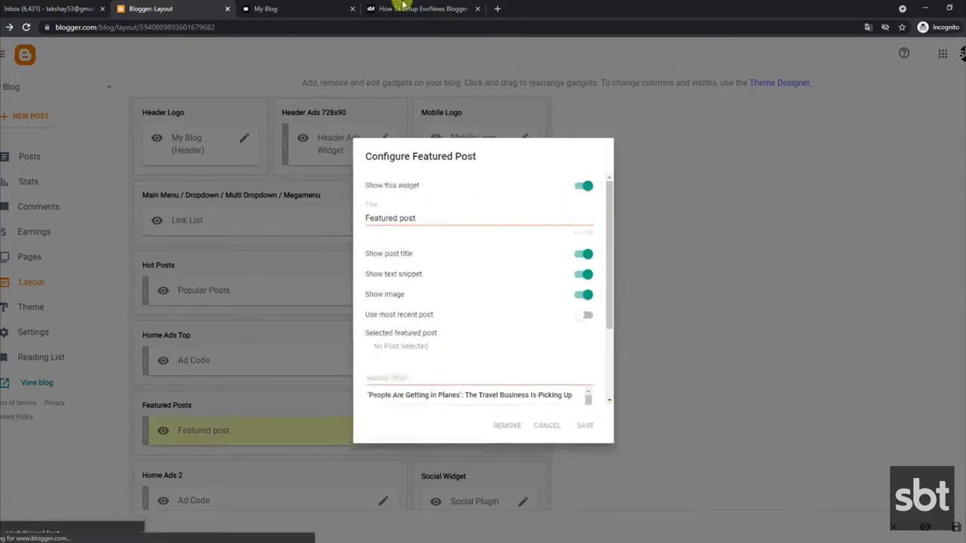
- Look over the live blog's posts, ad areas and sidebar widgets, and return to the Blogger layout
{"action": "left_click", "coordinate": [335, 4]}
{"action": "scroll", "coordinate": [483, 302], "scroll_direction": "down", "scroll_amount": 5}
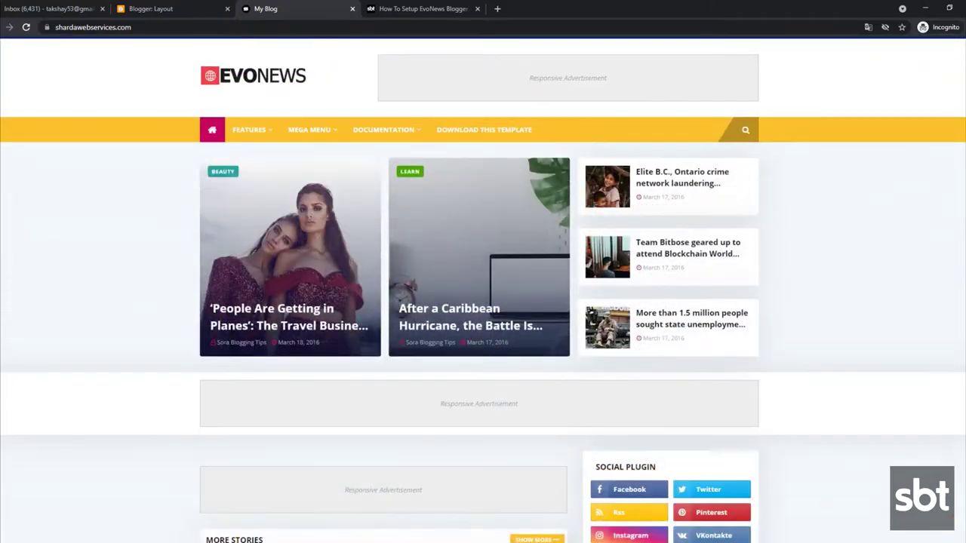
{"action": "scroll", "coordinate": [483, 302], "scroll_direction": "down", "scroll_amount": 10}
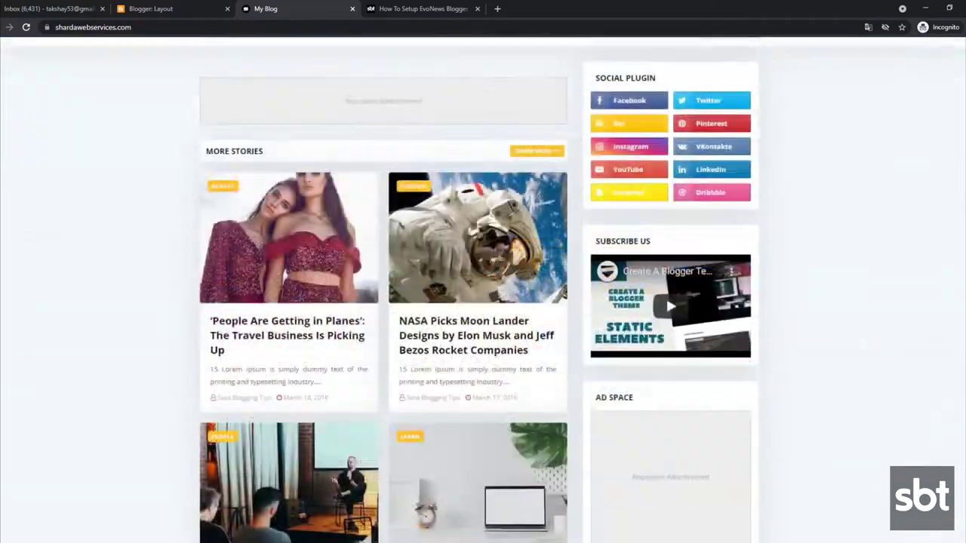
{"action": "scroll", "coordinate": [483, 302], "scroll_direction": "up", "scroll_amount": 10}
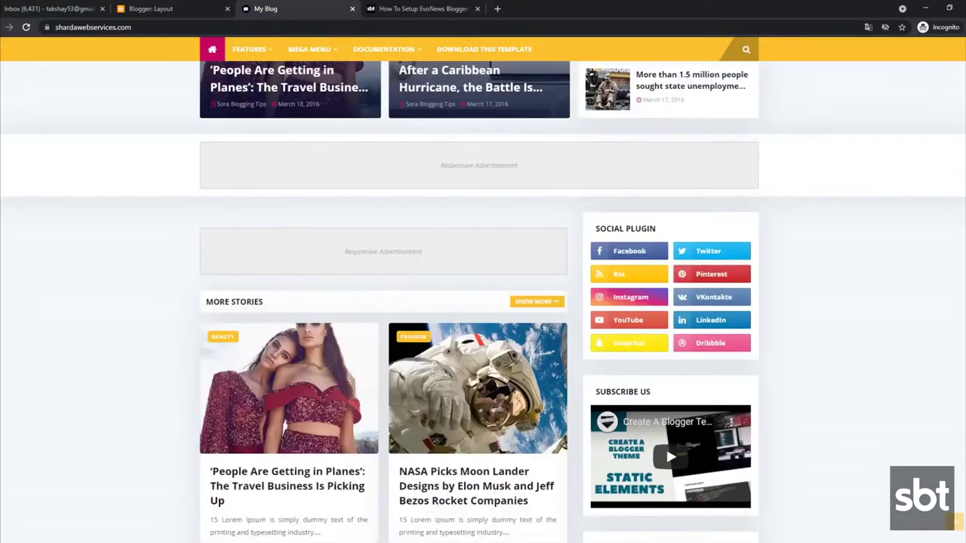
{"action": "left_click", "coordinate": [162, 8]}
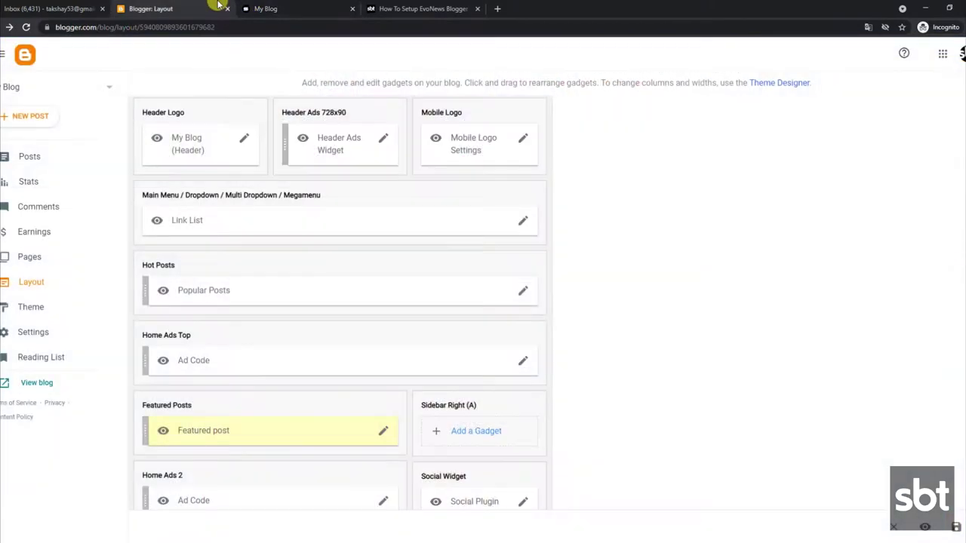
{"action": "scroll", "coordinate": [453, 394], "scroll_direction": "down", "scroll_amount": 1}
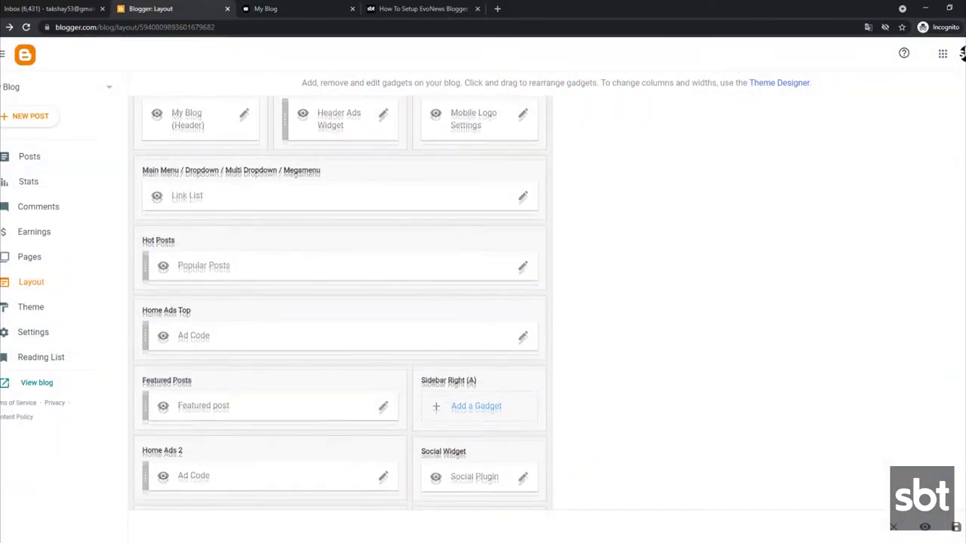
- Select "NASA Picks Moon Lander Designs by Elon Musk and Jeff Bezos Rocket Companies" as the featured post and save the widget
{"action": "left_click", "coordinate": [384, 409]}
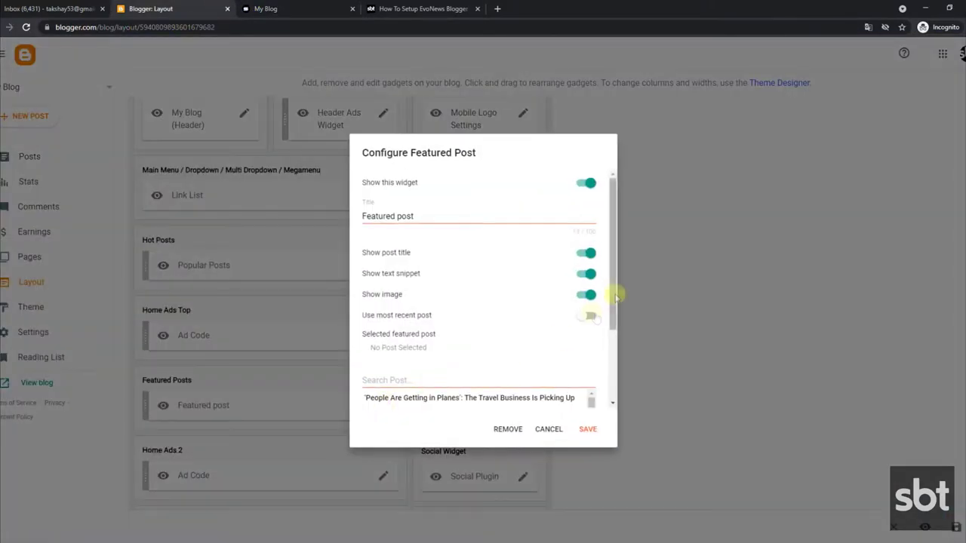
{"action": "left_click_drag", "start_coordinate": [613, 292], "coordinate": [605, 385]}
{"action": "left_click", "coordinate": [421, 313]}
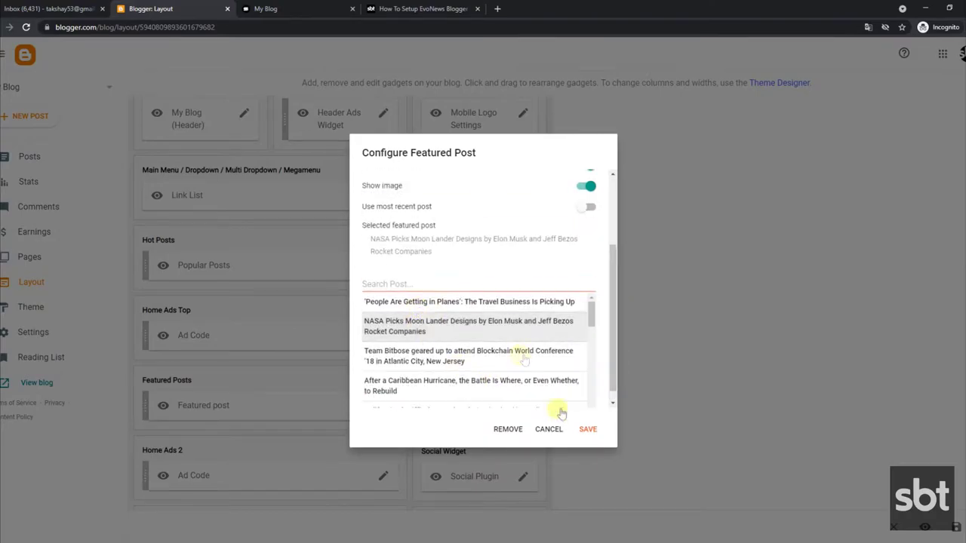
{"action": "left_click", "coordinate": [586, 430]}
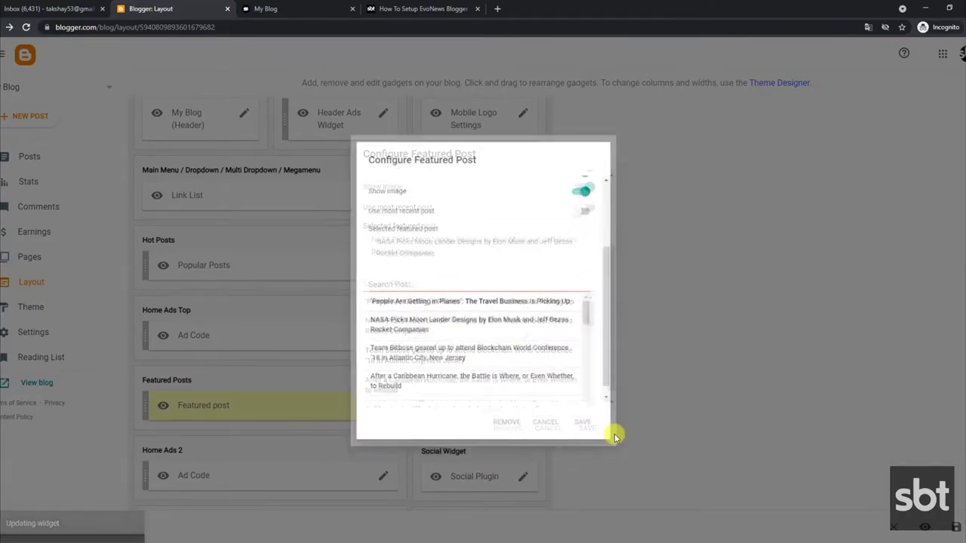
- Check the featured post on the live blog and read the setup guide's Main Post Settings instructions
{"action": "left_click", "coordinate": [318, 5]}
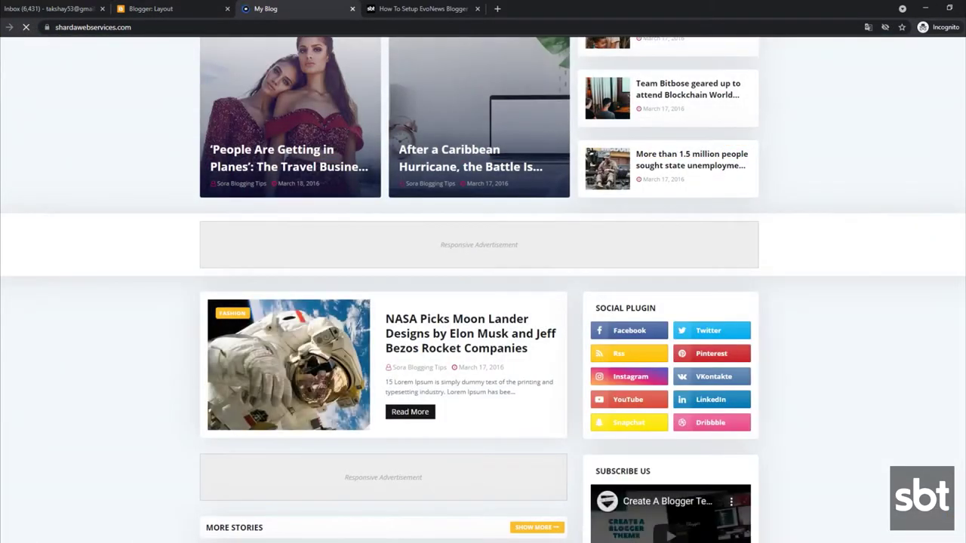
{"action": "scroll", "coordinate": [485, 158], "scroll_direction": "down", "scroll_amount": 1}
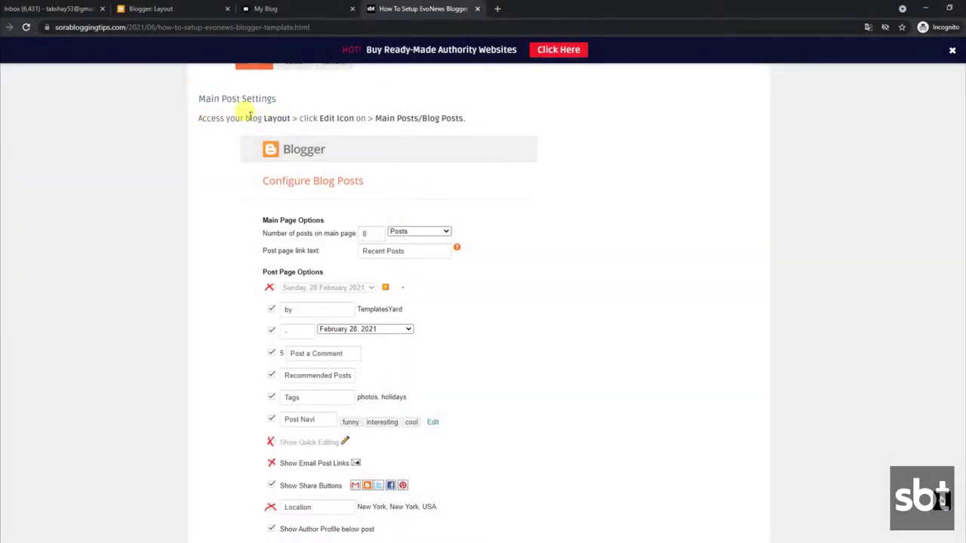
{"action": "left_click_drag", "start_coordinate": [247, 113], "coordinate": [491, 123]}
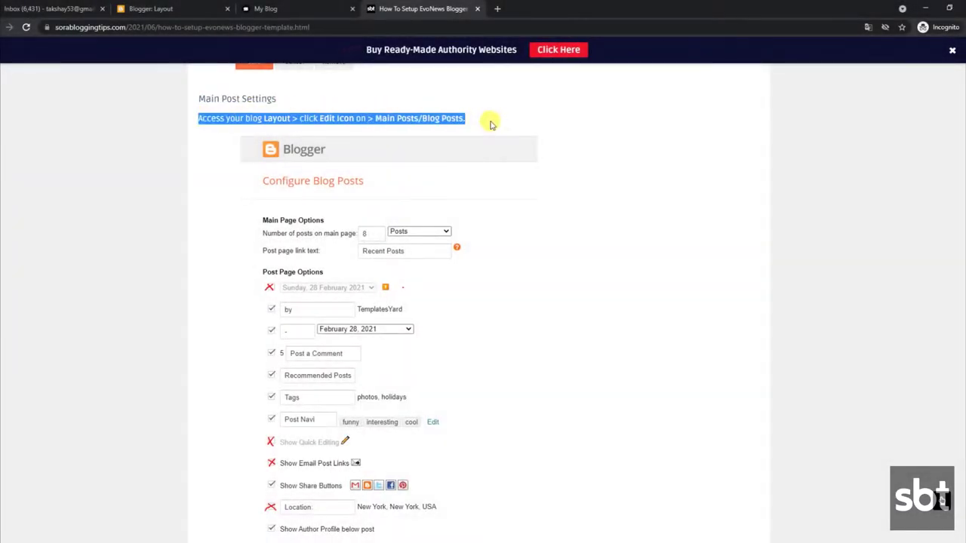
{"action": "scroll", "coordinate": [244, 304], "scroll_direction": "down", "scroll_amount": 3}
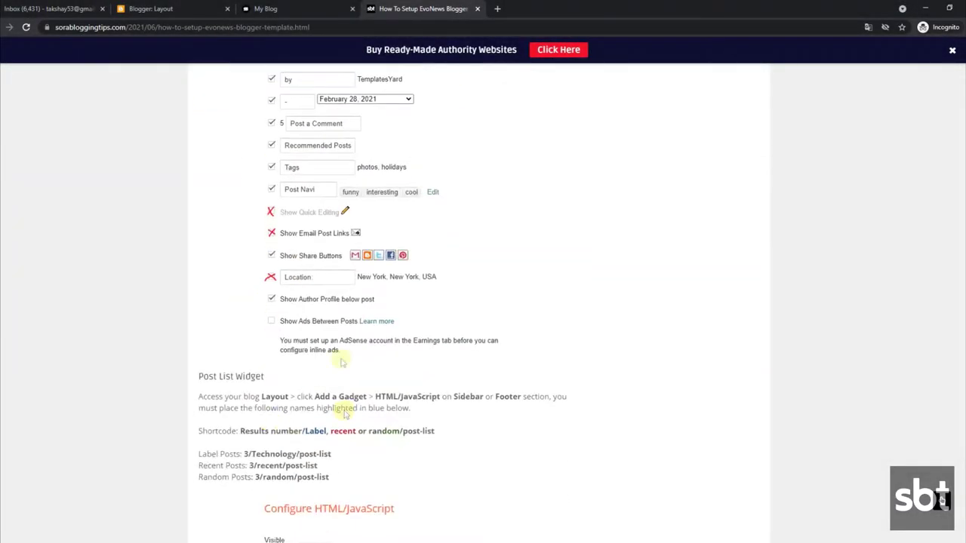
- Return to the Blogger layout, review the Blog Posts widget's options in the Main Posts section, and save it
{"action": "left_click", "coordinate": [294, 9]}
{"action": "left_click", "coordinate": [219, 8]}
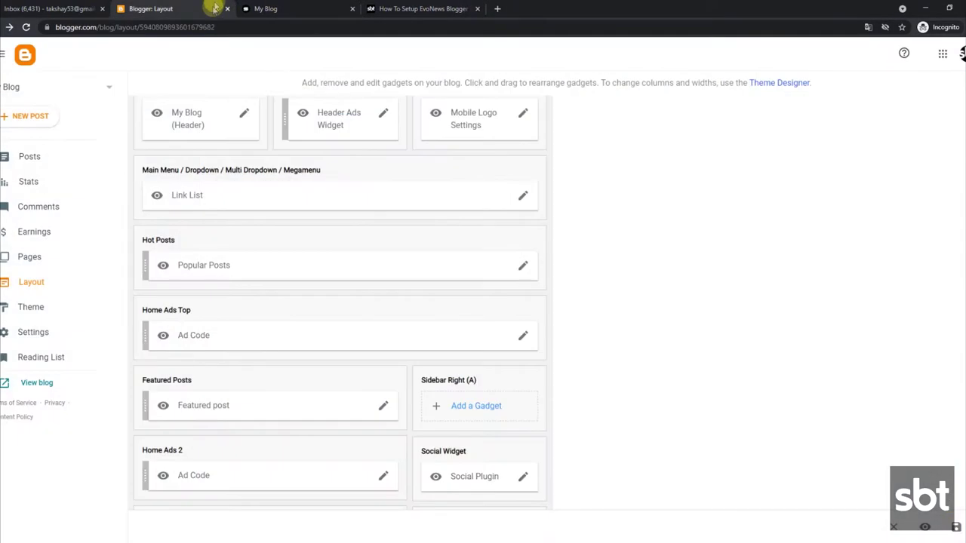
{"action": "scroll", "coordinate": [914, 241], "scroll_direction": "down", "scroll_amount": 5}
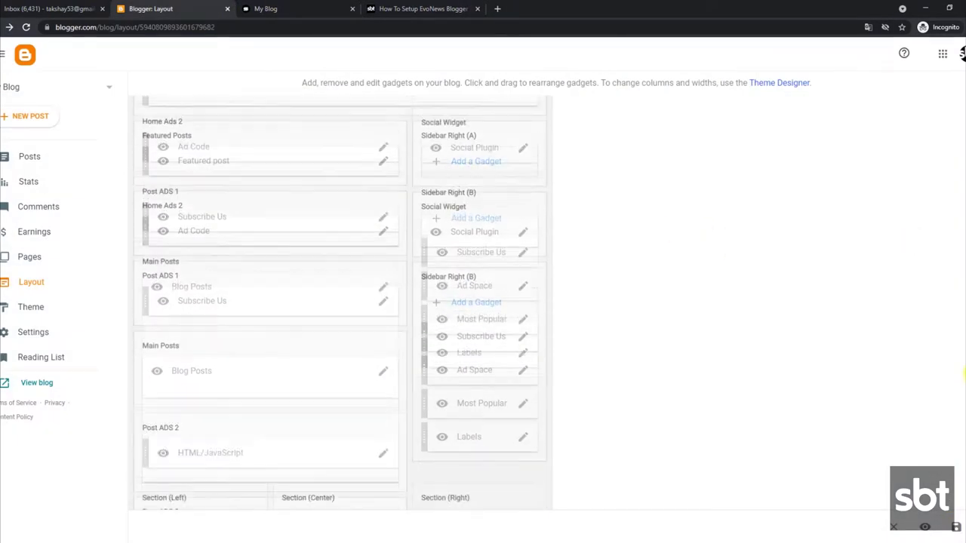
{"action": "left_click", "coordinate": [384, 287]}
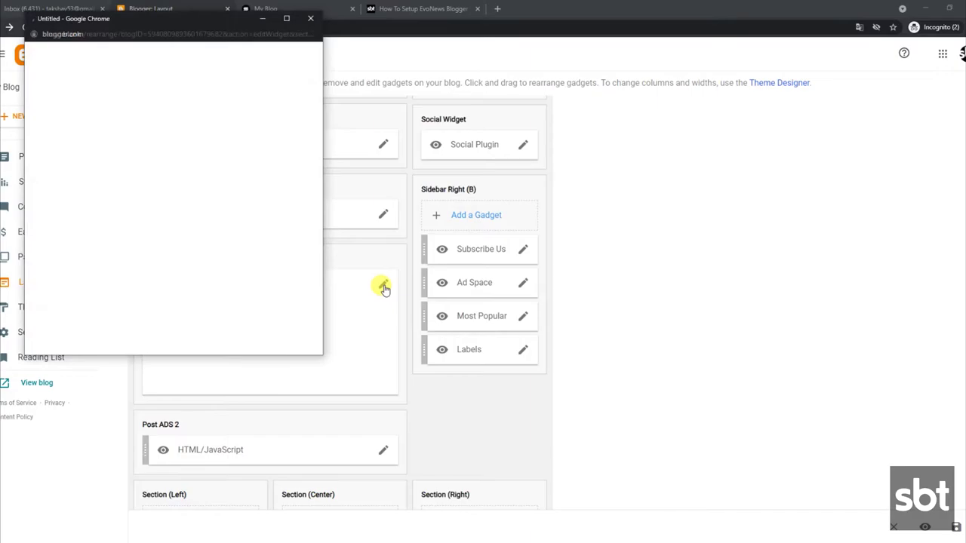
{"action": "left_click_drag", "start_coordinate": [317, 158], "coordinate": [308, 320]}
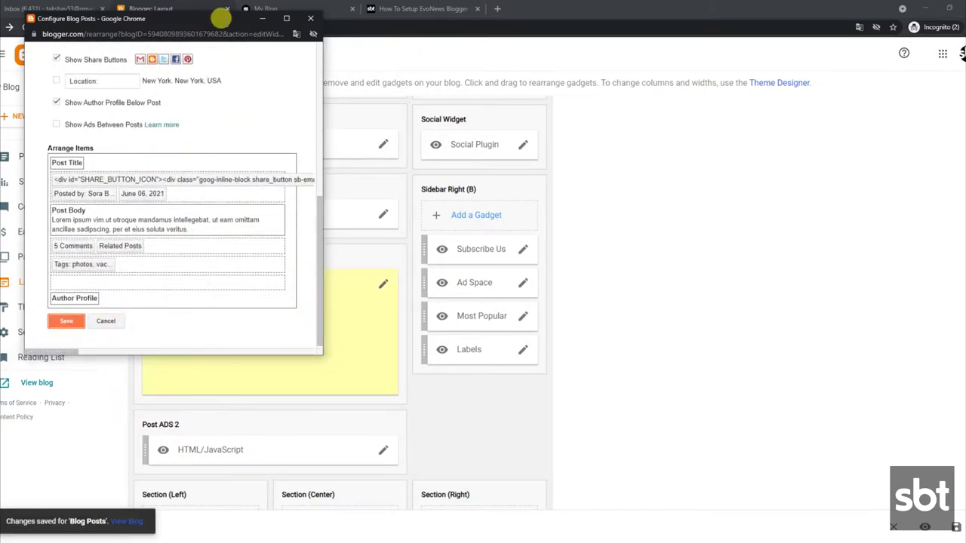
- Read the setup guide's Post List Widget instructions, including the label, recent and random post shortcodes
{"action": "left_click", "coordinate": [273, 8]}
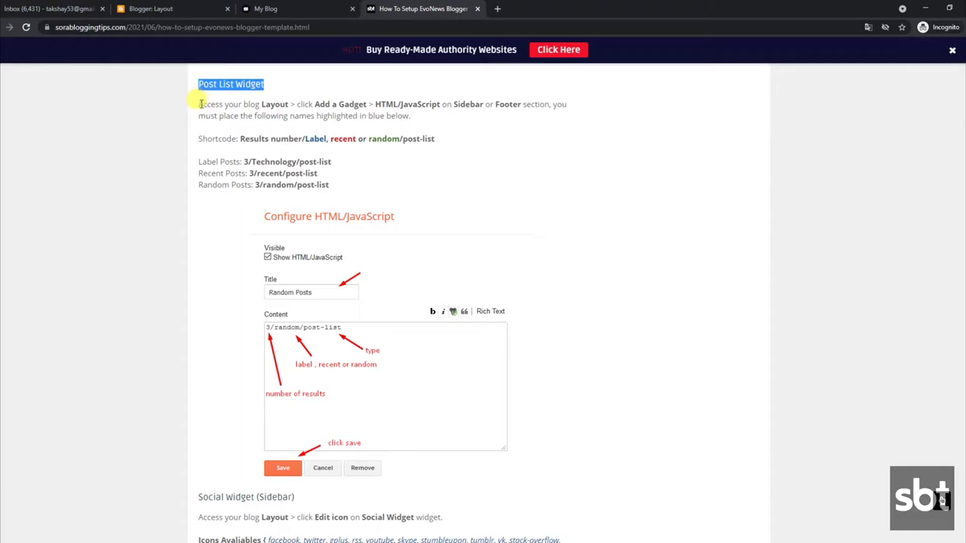
{"action": "left_click_drag", "start_coordinate": [200, 103], "coordinate": [425, 121]}
{"action": "left_click_drag", "start_coordinate": [201, 138], "coordinate": [436, 142]}
{"action": "left_click_drag", "start_coordinate": [199, 163], "coordinate": [311, 157]}
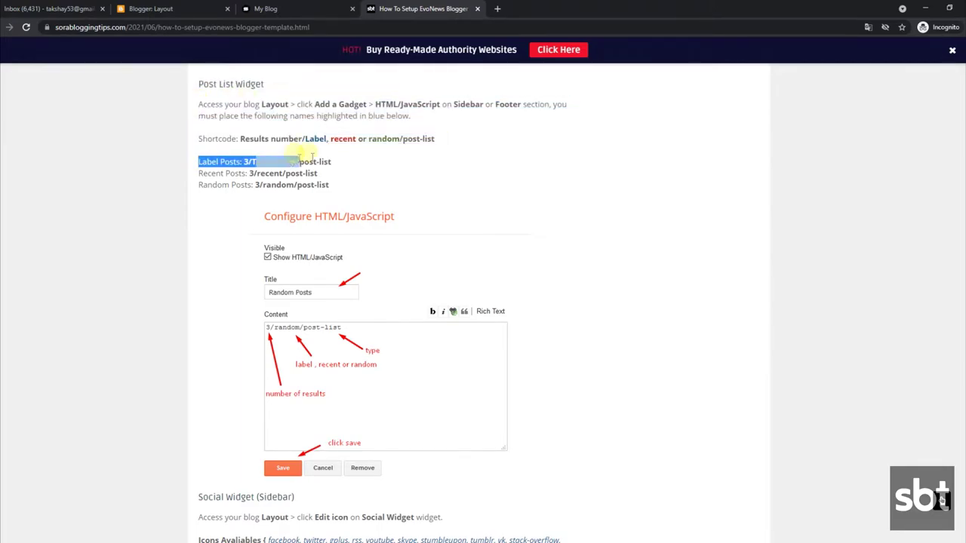
{"action": "left_click_drag", "start_coordinate": [199, 173], "coordinate": [337, 175]}
{"action": "left_click_drag", "start_coordinate": [200, 184], "coordinate": [332, 186]}
{"action": "scroll", "coordinate": [276, 277], "scroll_direction": "down", "scroll_amount": 2}
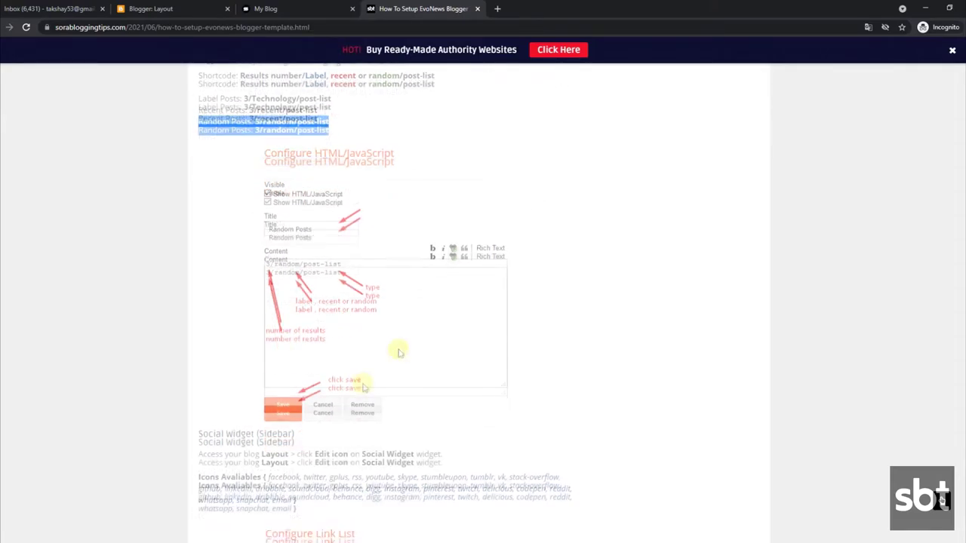
- Look over the live blog's sidebar widgets and open the Most Popular widget's settings in the Blogger layout
{"action": "left_click", "coordinate": [330, 6]}
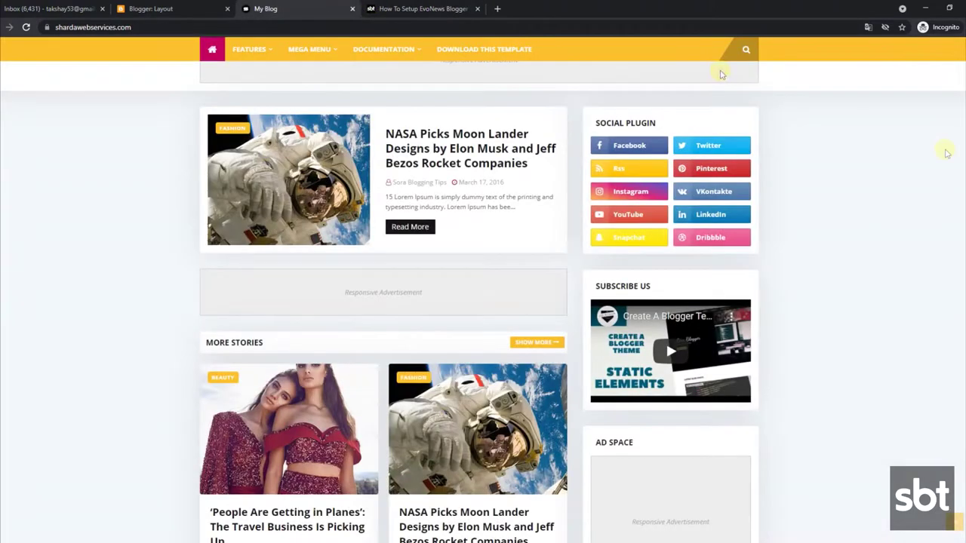
{"action": "scroll", "coordinate": [947, 153], "scroll_direction": "down", "scroll_amount": 5}
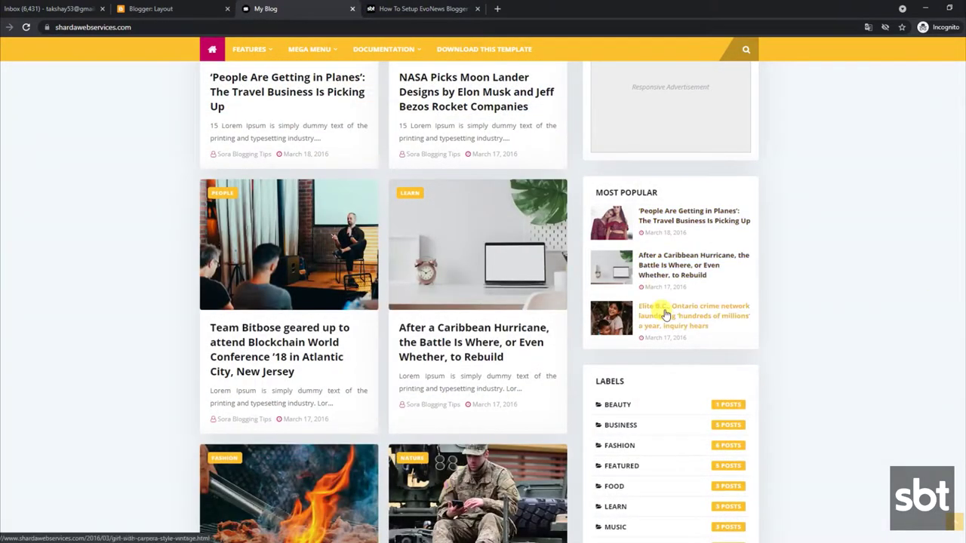
{"action": "left_click", "coordinate": [205, 6]}
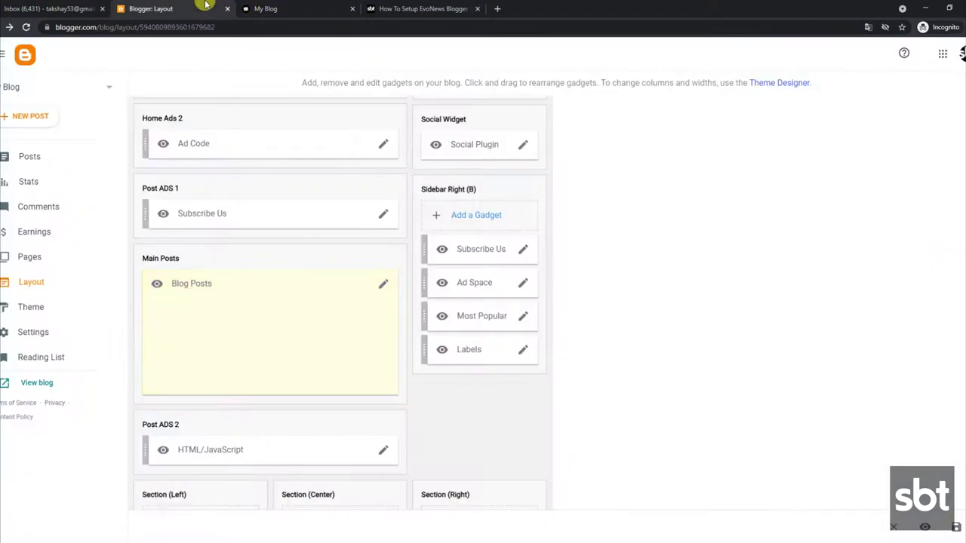
{"action": "left_click", "coordinate": [522, 317]}
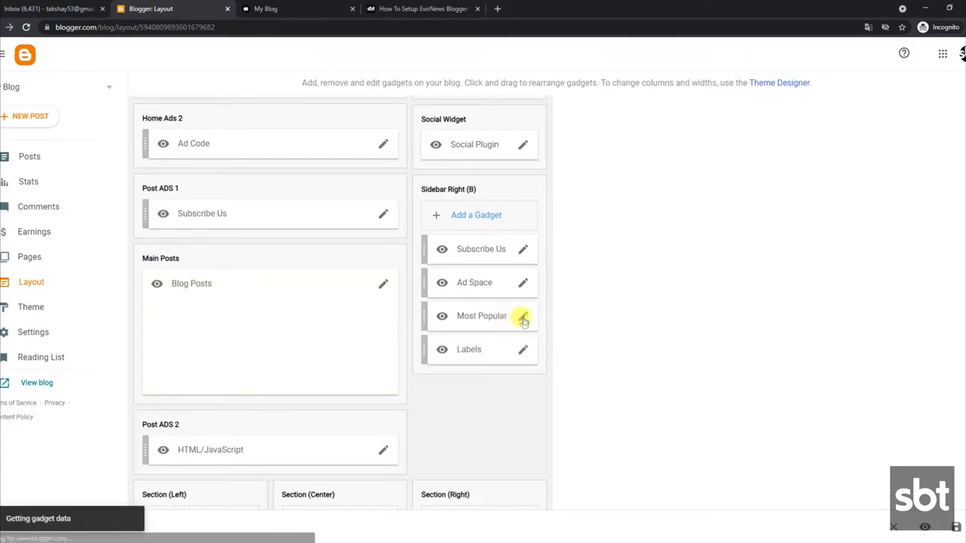
- Copy the random posts shortcode 3/random/post-list from the setup guide
{"action": "left_click", "coordinate": [415, 8]}
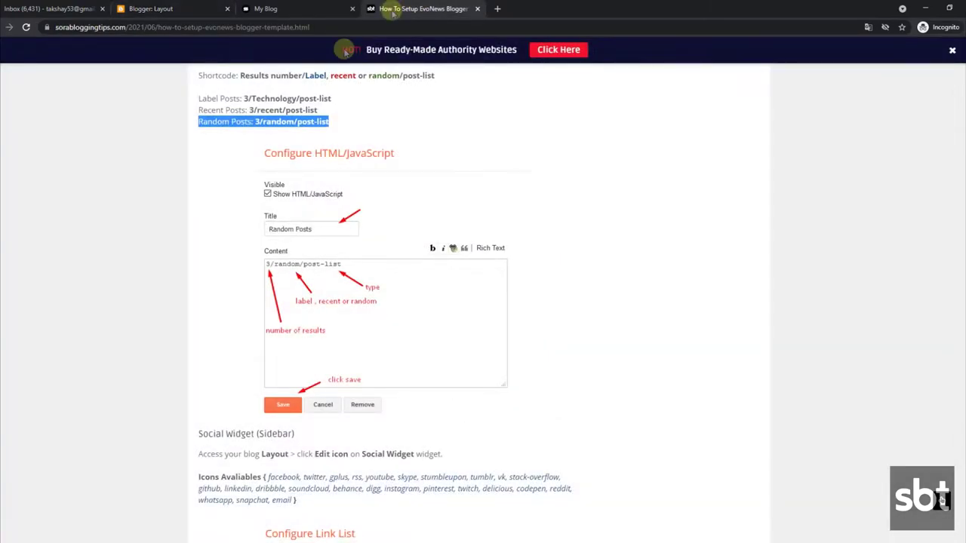
{"action": "left_click", "coordinate": [257, 122]}
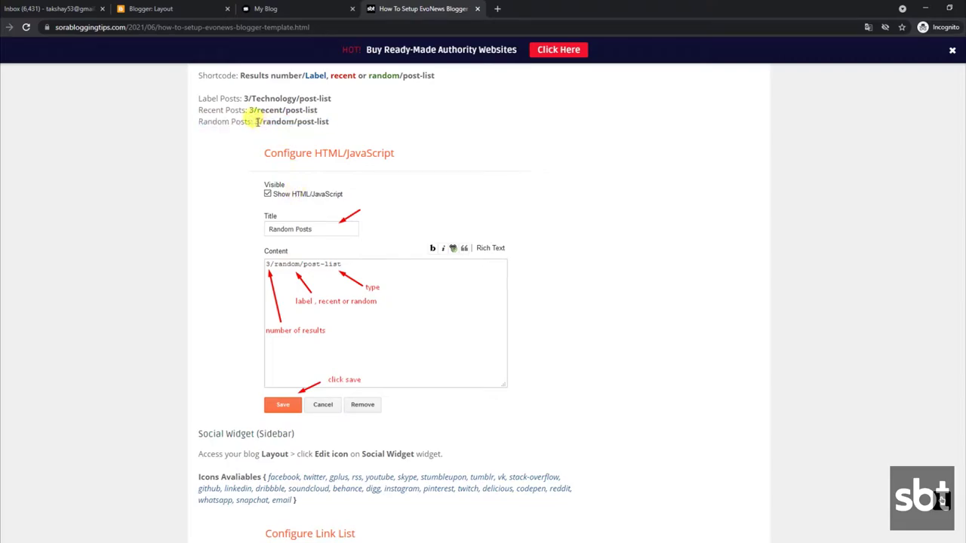
{"action": "right_click", "coordinate": [320, 120]}
{"action": "left_click", "coordinate": [340, 126]}
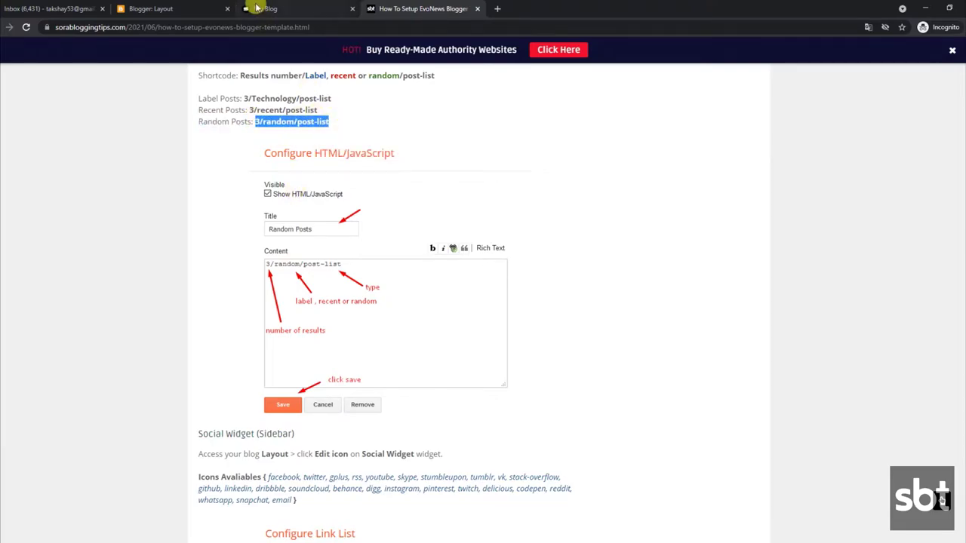
- Close the Most Popular settings without saving and add an untitled HTML/JavaScript gadget with the copied shortcode to Sidebar Right (B)
{"action": "left_click", "coordinate": [187, 9]}
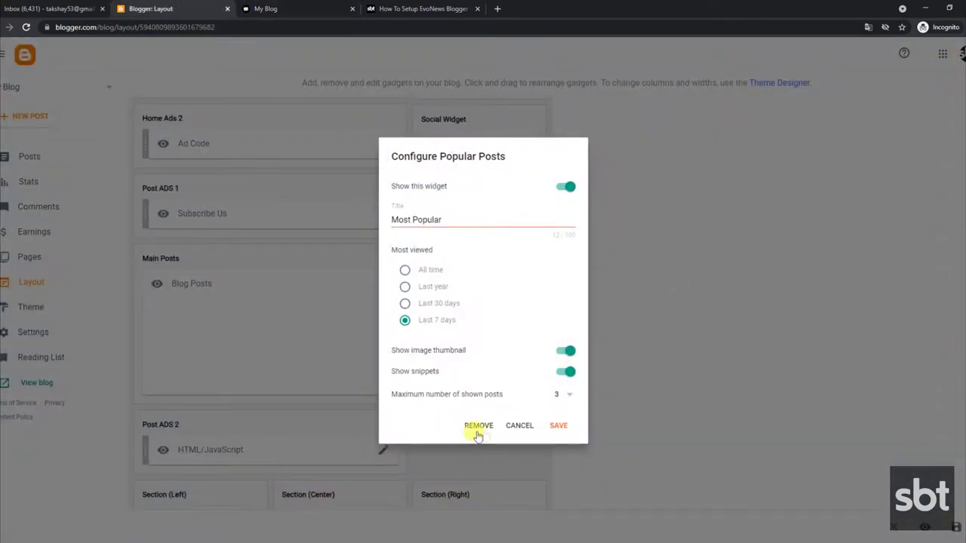
{"action": "left_click", "coordinate": [521, 427]}
{"action": "left_click", "coordinate": [484, 219]}
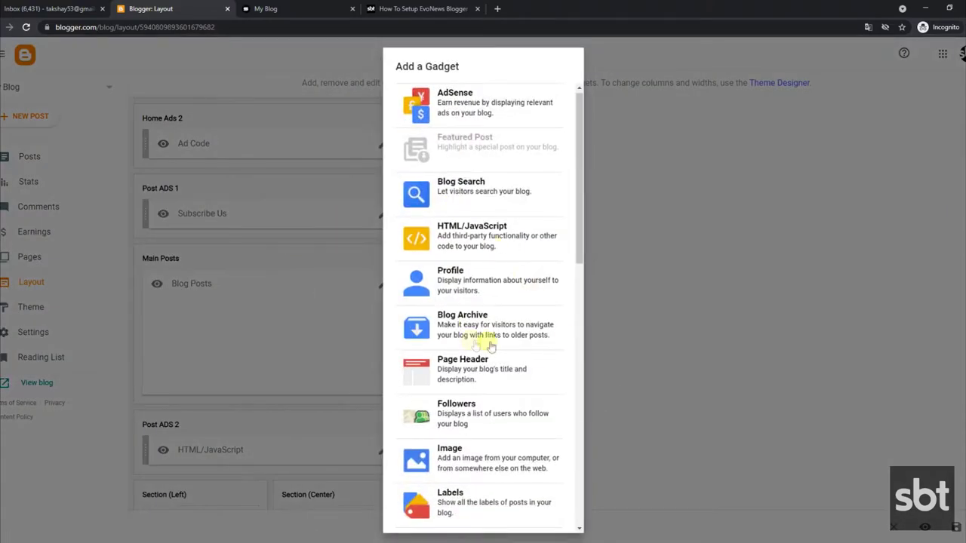
{"action": "left_click", "coordinate": [478, 241]}
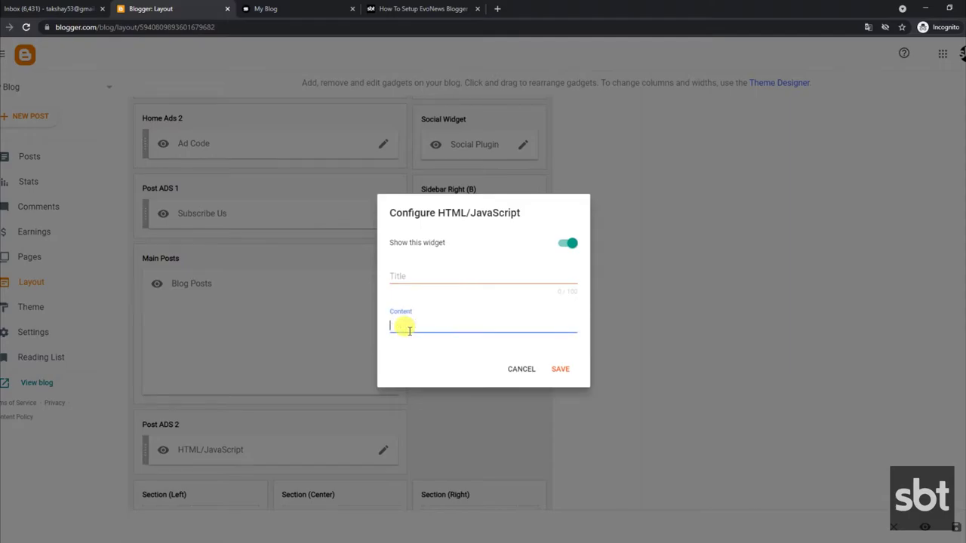
{"action": "left_click", "coordinate": [560, 369]}
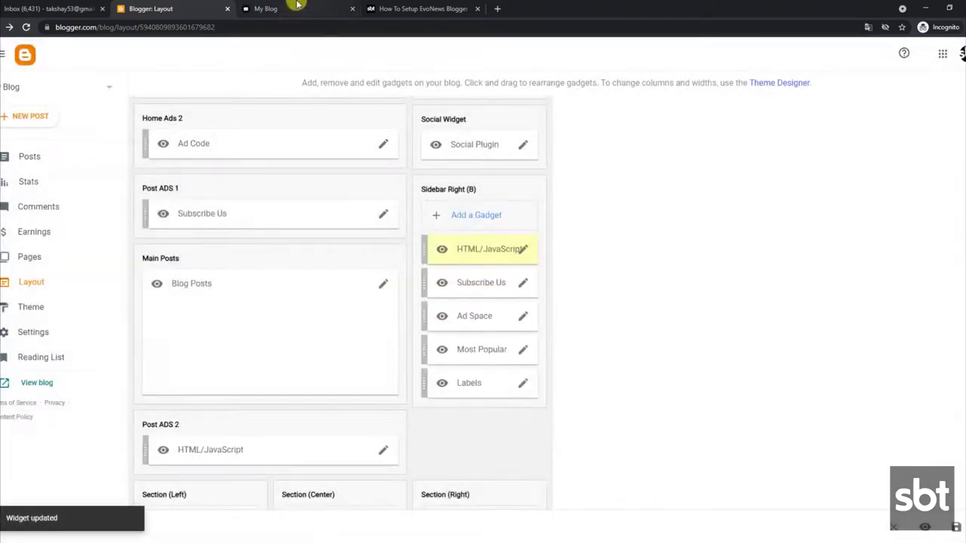
- Check the post list on the live blog and read the guide's Social Widget instructions and available icon names
{"action": "left_click", "coordinate": [293, 9]}
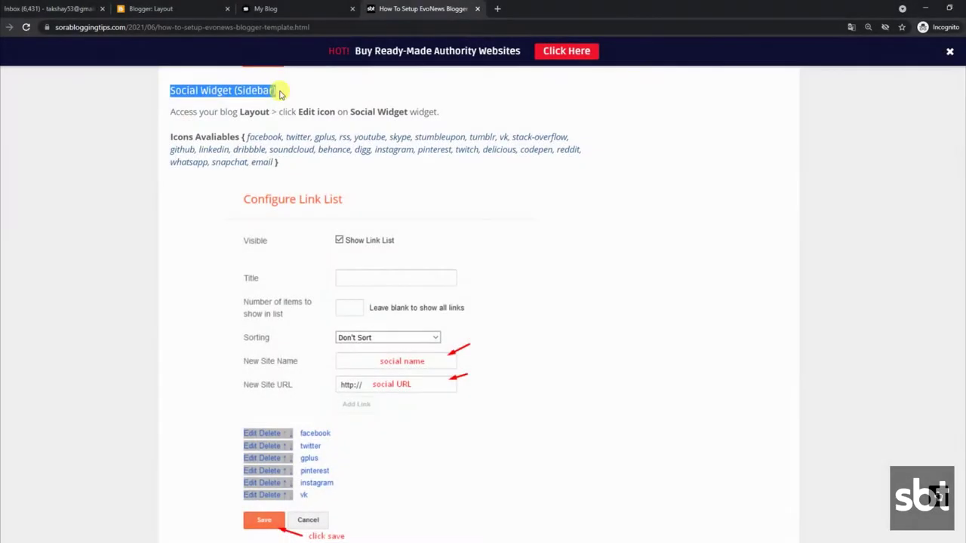
{"action": "left_click_drag", "start_coordinate": [171, 110], "coordinate": [425, 123]}
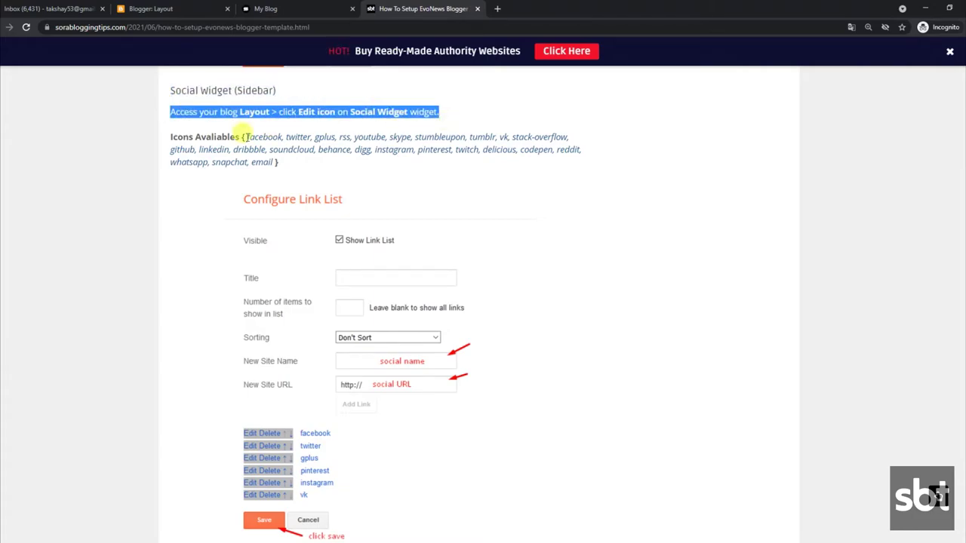
{"action": "left_click_drag", "start_coordinate": [171, 136], "coordinate": [287, 168]}
{"action": "scroll", "coordinate": [331, 336], "scroll_direction": "down", "scroll_amount": 1}
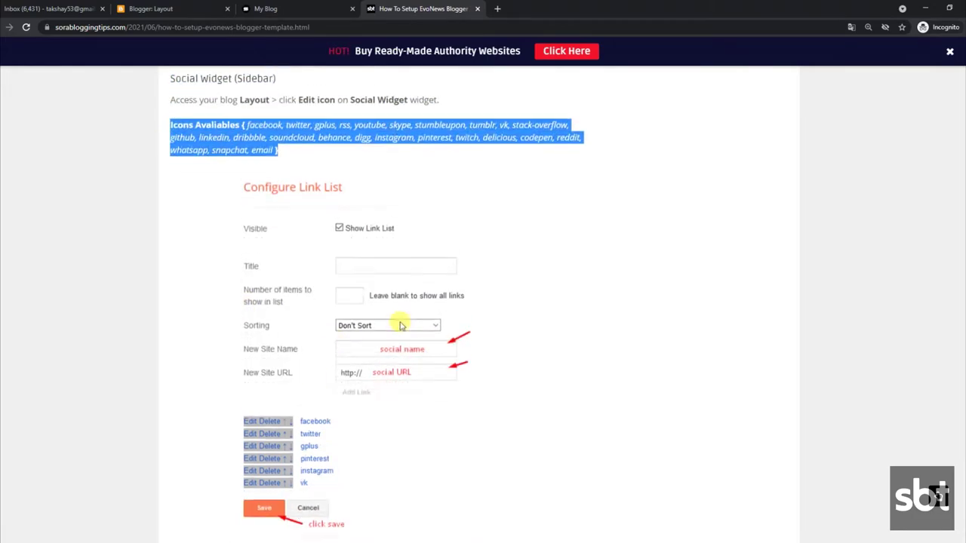
{"action": "scroll", "coordinate": [331, 336], "scroll_direction": "down", "scroll_amount": 2}
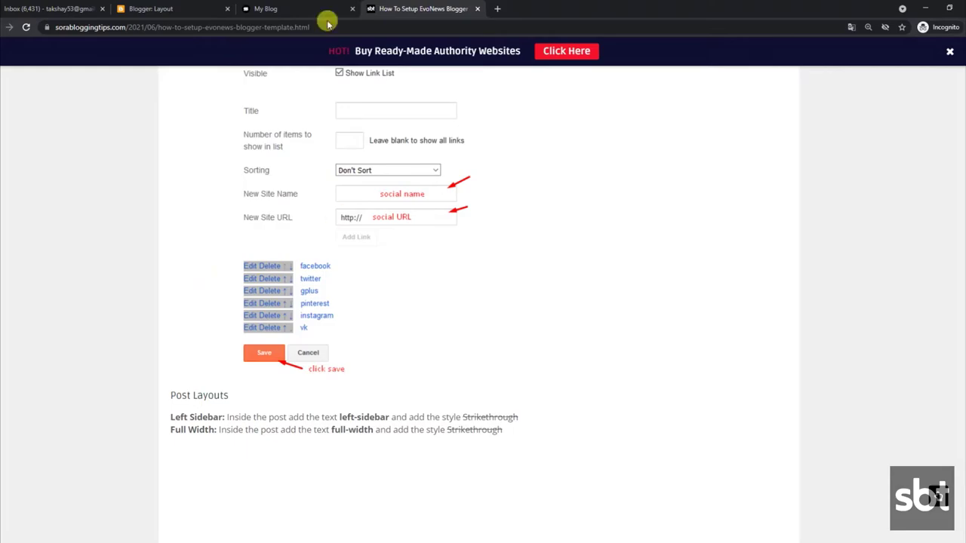
- Check the live blog's social icons, review the Social Plugin link list in the Blogger layout, and save it
{"action": "left_click", "coordinate": [275, 7]}
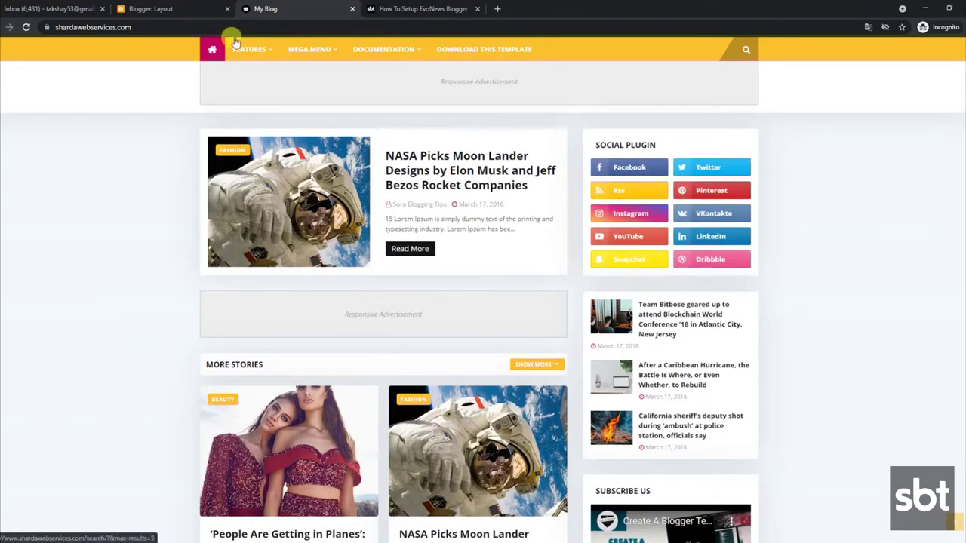
{"action": "left_click", "coordinate": [185, 9]}
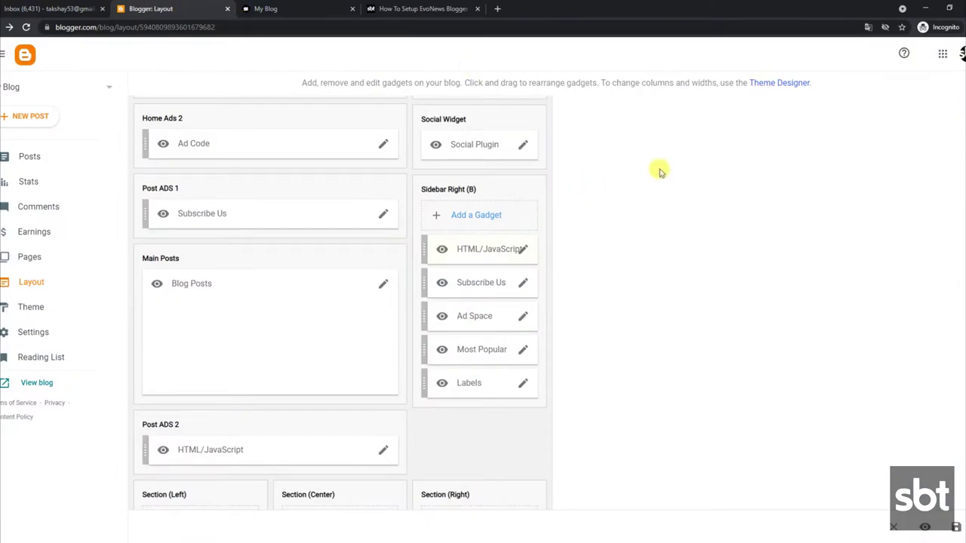
{"action": "left_click", "coordinate": [522, 146]}
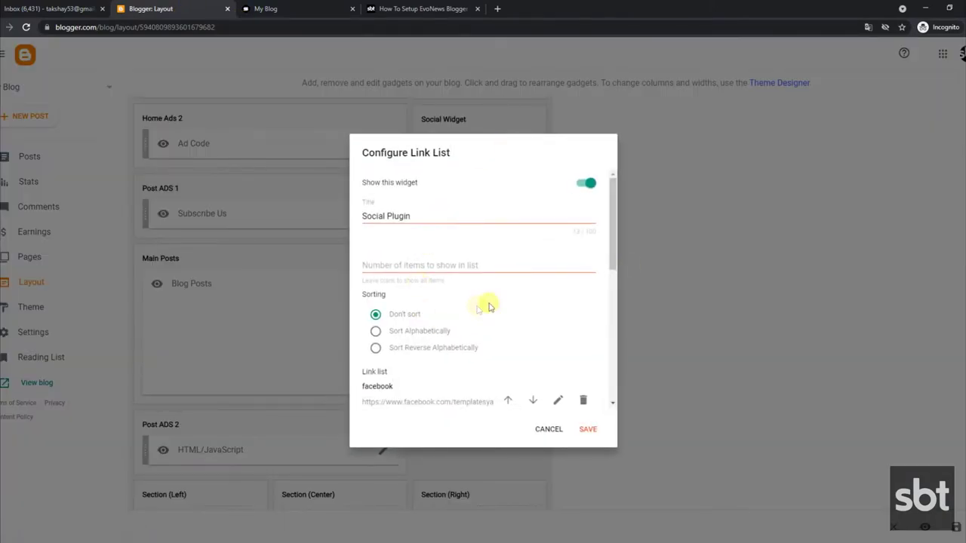
{"action": "left_click_drag", "start_coordinate": [613, 248], "coordinate": [623, 401]}
{"action": "left_click", "coordinate": [588, 429]}
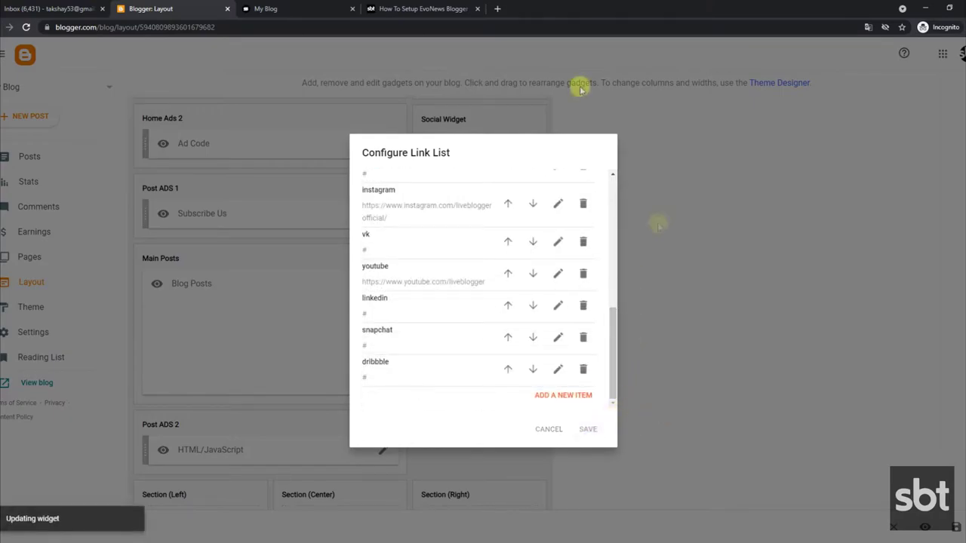
- Read the setup guide's Post Layouts instructions for the left sidebar, full width and right sidebar options
{"action": "left_click", "coordinate": [326, 5]}
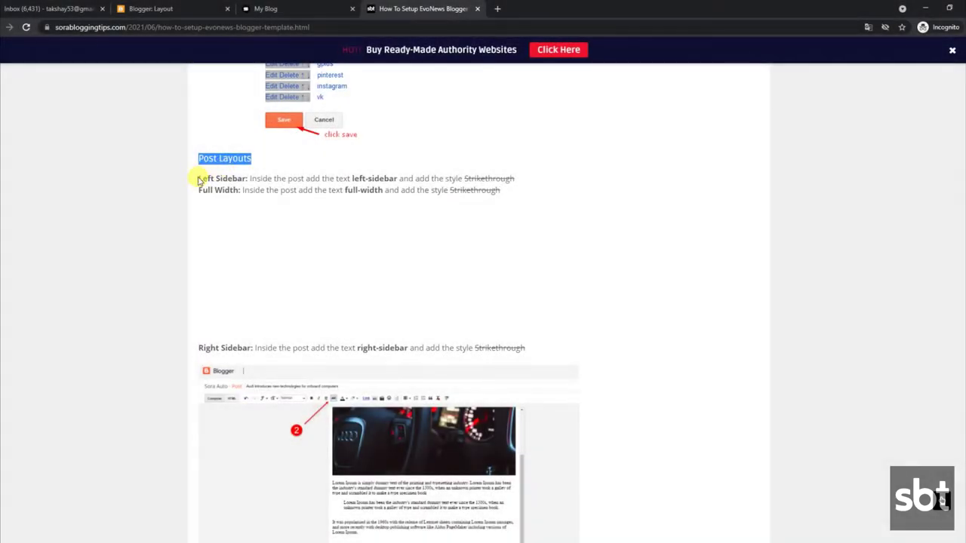
{"action": "left_click_drag", "start_coordinate": [199, 179], "coordinate": [500, 184]}
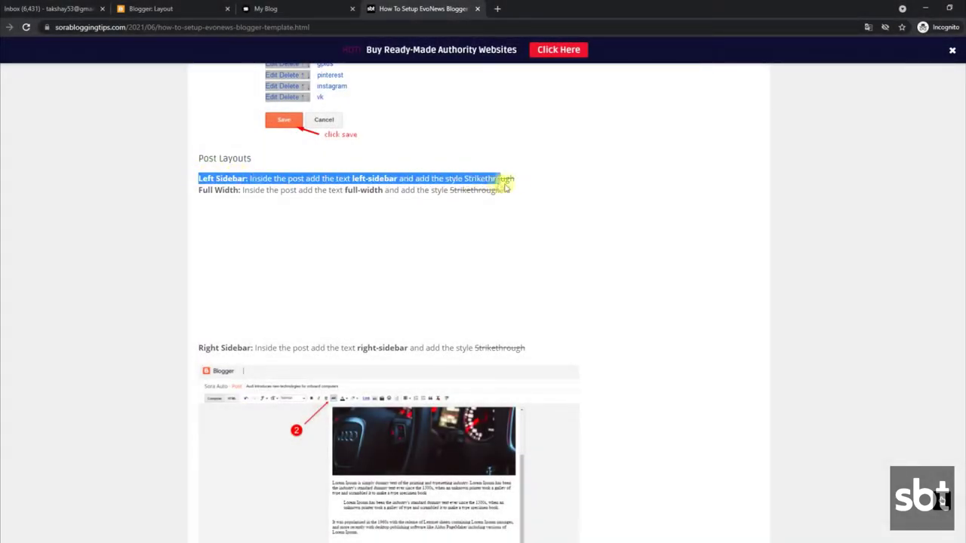
{"action": "left_click_drag", "start_coordinate": [201, 190], "coordinate": [463, 206]}
{"action": "left_click_drag", "start_coordinate": [199, 346], "coordinate": [537, 348]}
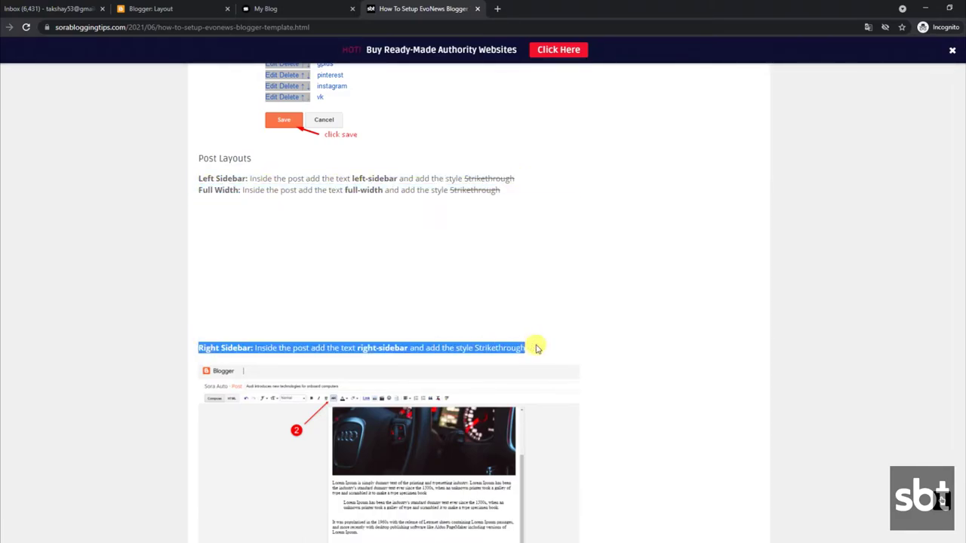
{"action": "scroll", "coordinate": [536, 347], "scroll_direction": "down", "scroll_amount": 3}
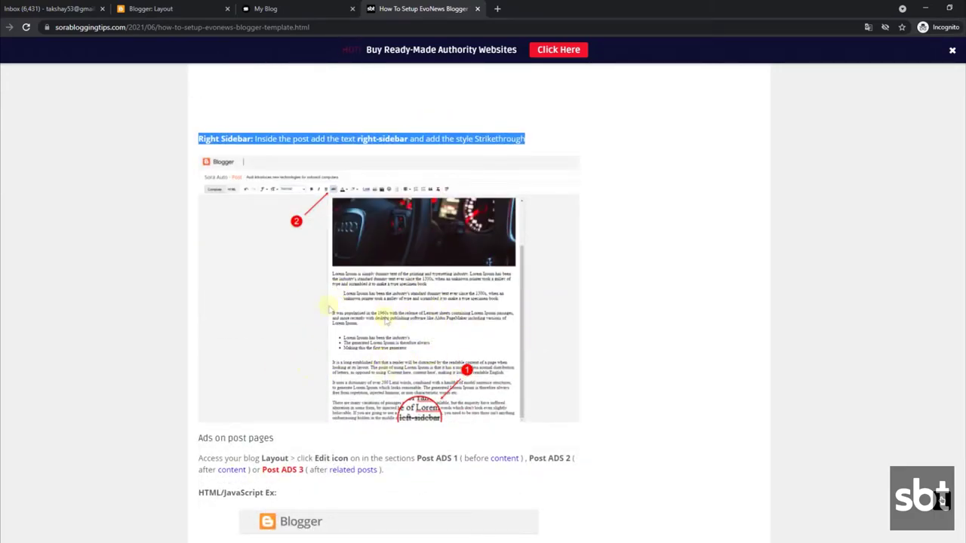
{"action": "left_click", "coordinate": [311, 7]}
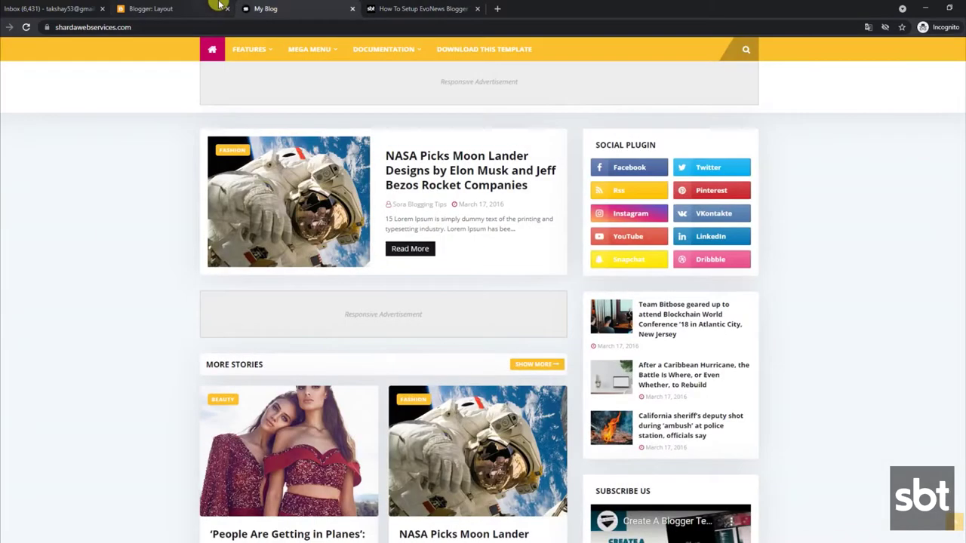
{"action": "left_click", "coordinate": [443, 9]}
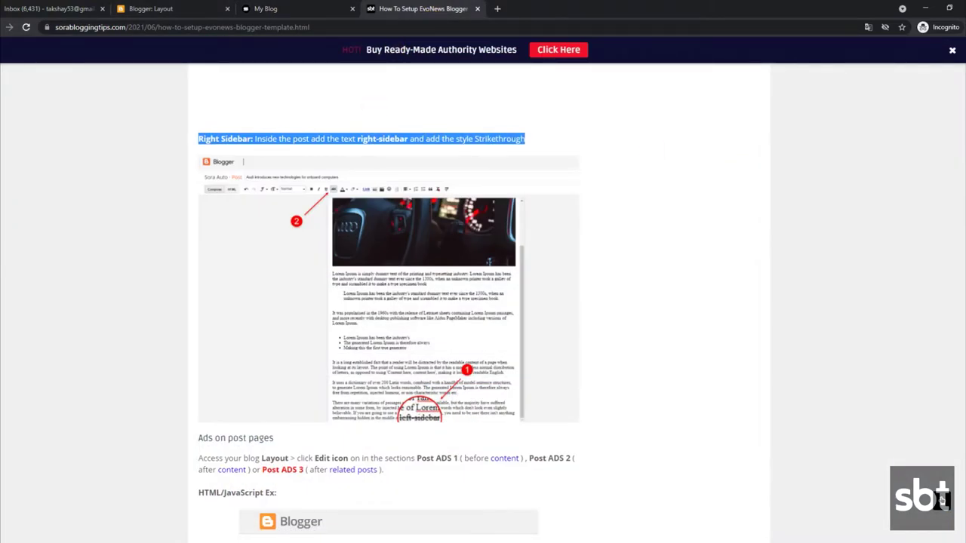
- Copy the full-width keyword from the guide's Post Layouts section
{"action": "scroll", "coordinate": [614, 414], "scroll_direction": "up", "scroll_amount": 5}
{"action": "left_click", "coordinate": [596, 410]}
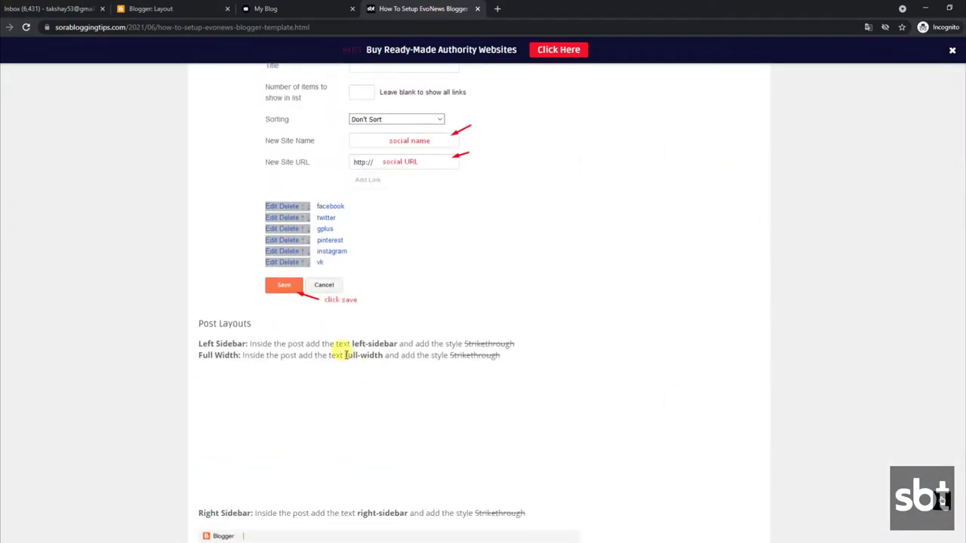
{"action": "right_click", "coordinate": [383, 355]}
{"action": "left_click", "coordinate": [399, 362]}
- Add the strikethrough text full-width at the end of the post 'People Are Getting in Planes' and return to the post list
{"action": "left_click", "coordinate": [159, 8]}
{"action": "left_click", "coordinate": [28, 159]}
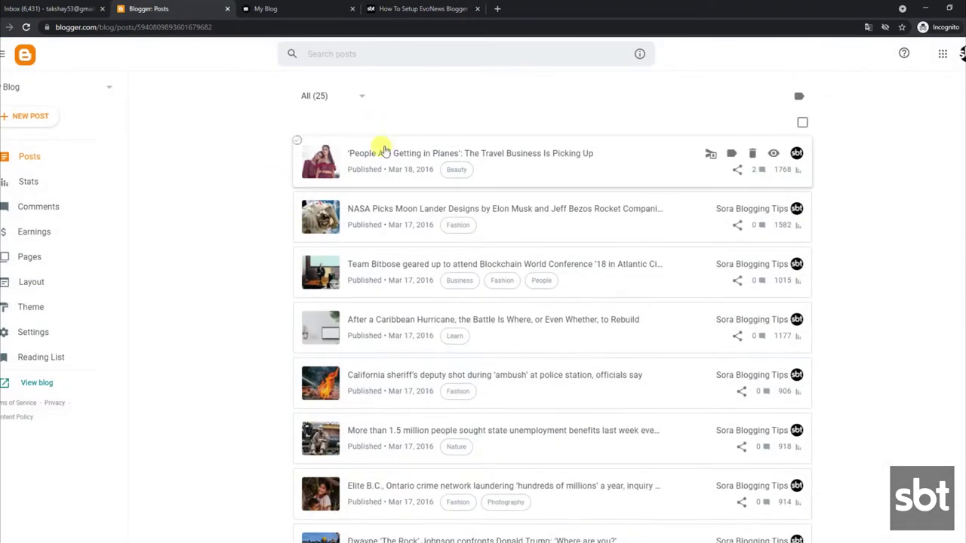
{"action": "left_click", "coordinate": [384, 151]}
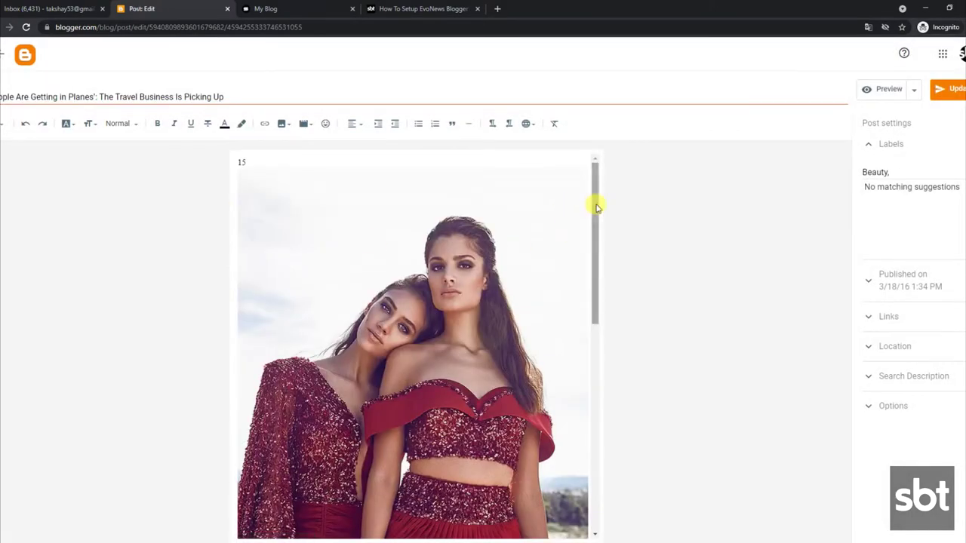
{"action": "left_click_drag", "start_coordinate": [596, 205], "coordinate": [604, 442]}
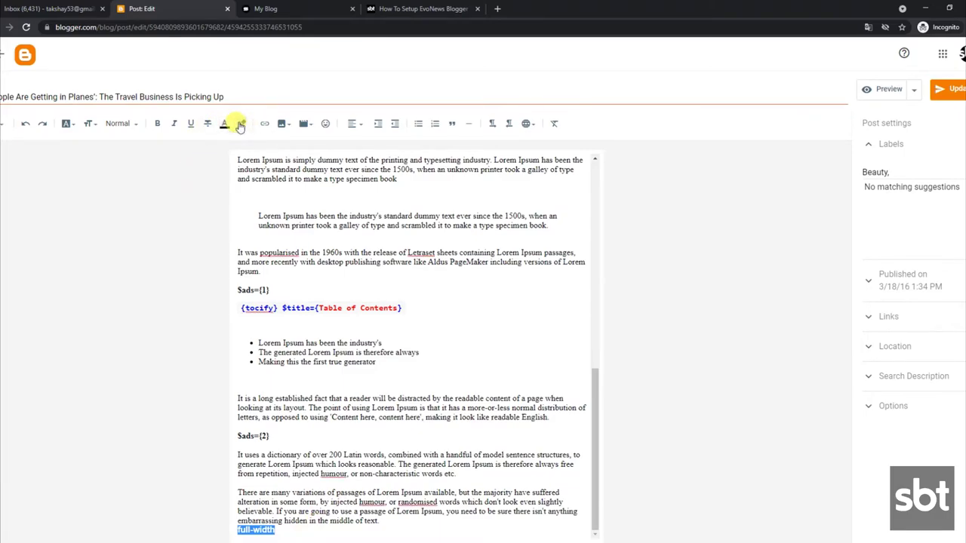
{"action": "left_click", "coordinate": [4, 54]}
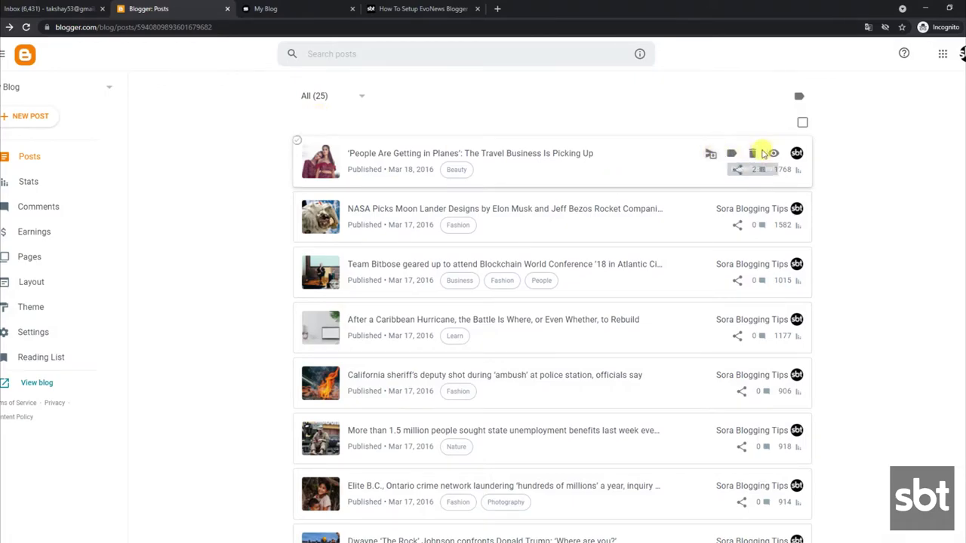
- View the 'People Are Getting in Planes' post on the live blog and check its page layout down to the author box
{"action": "left_click", "coordinate": [773, 153]}
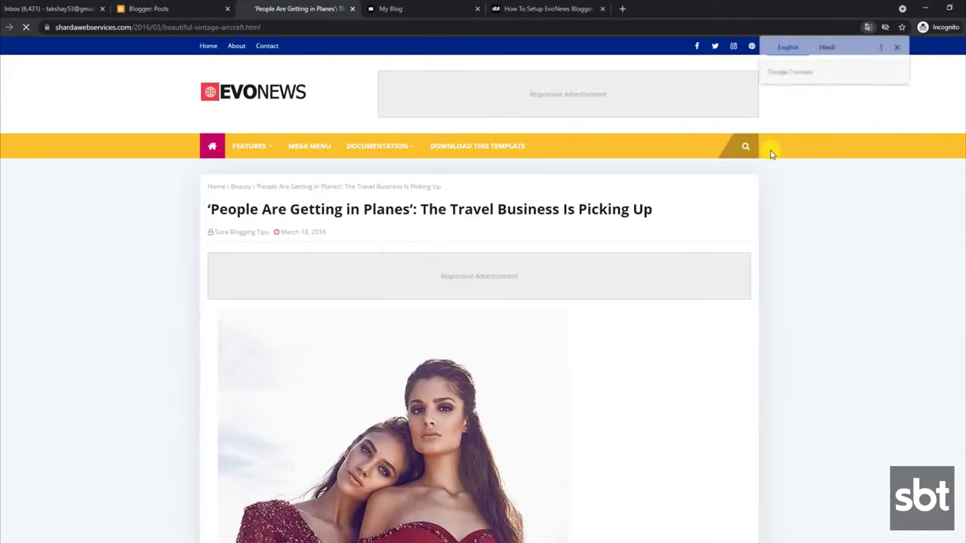
{"action": "scroll", "coordinate": [896, 162], "scroll_direction": "down", "scroll_amount": 5}
{"action": "scroll", "coordinate": [479, 302], "scroll_direction": "down", "scroll_amount": 15}
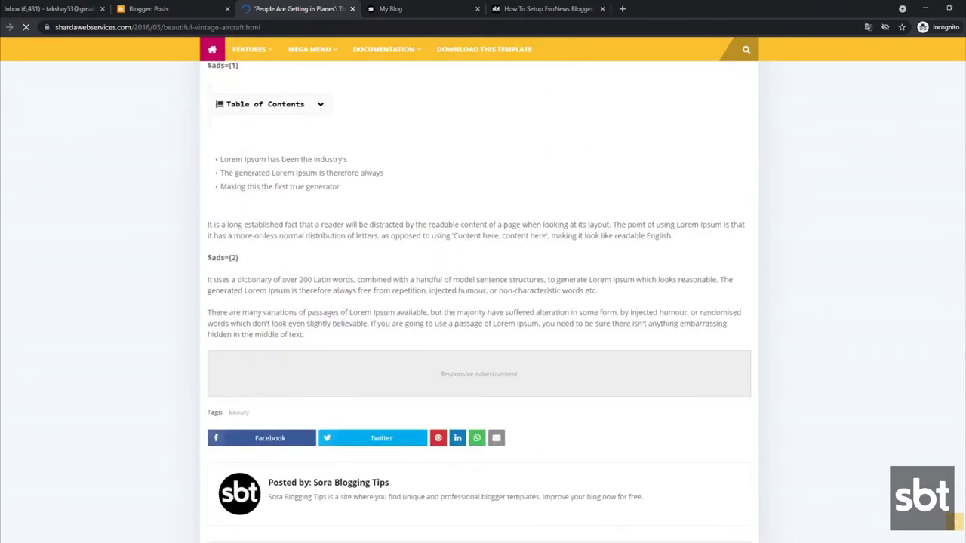
{"action": "scroll", "coordinate": [954, 144], "scroll_direction": "up", "scroll_amount": 20}
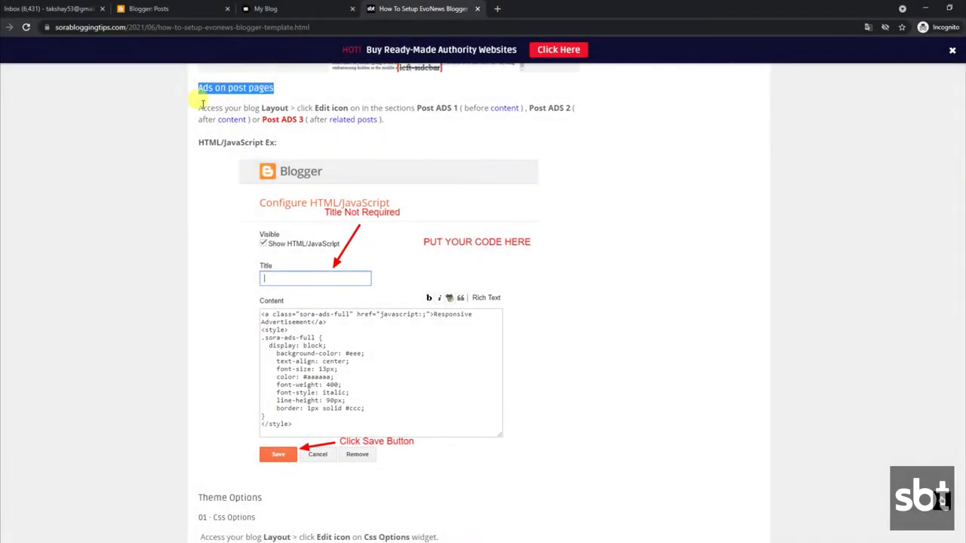
- Read the guide's Ads on post pages instructions for Post ADS 1, 2 and 3 and the HTML/JavaScript example
{"action": "left_click_drag", "start_coordinate": [203, 103], "coordinate": [224, 105]}
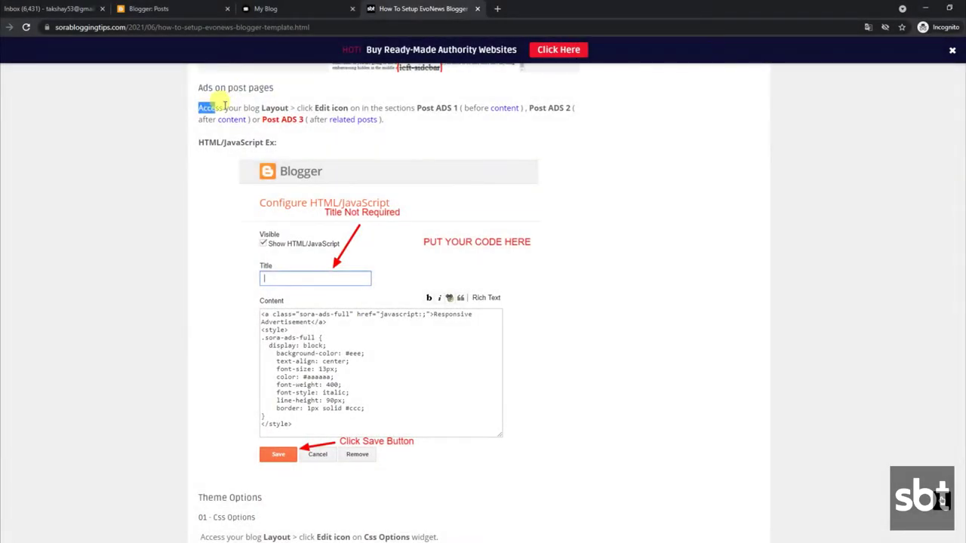
{"action": "left_click_drag", "start_coordinate": [367, 113], "coordinate": [382, 122]}
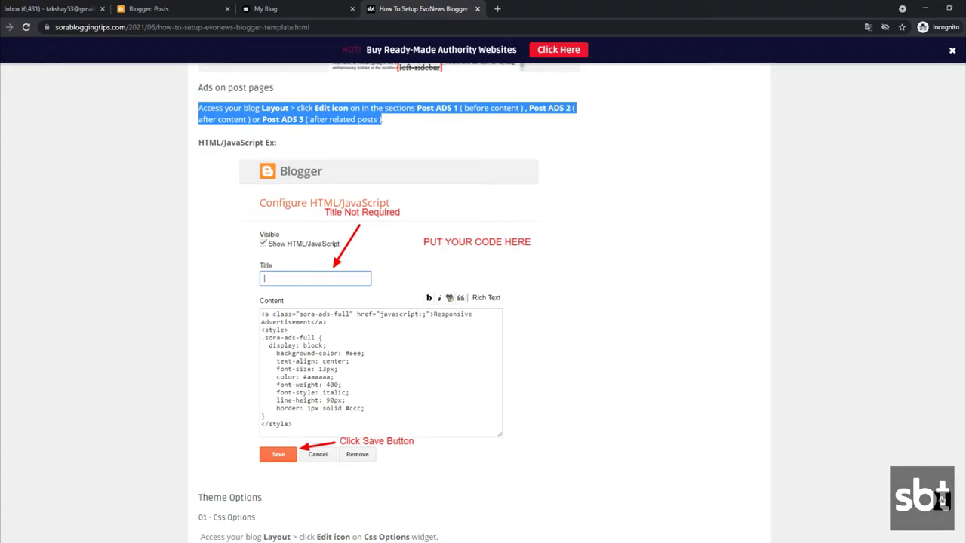
{"action": "scroll", "coordinate": [365, 308], "scroll_direction": "down", "scroll_amount": 1}
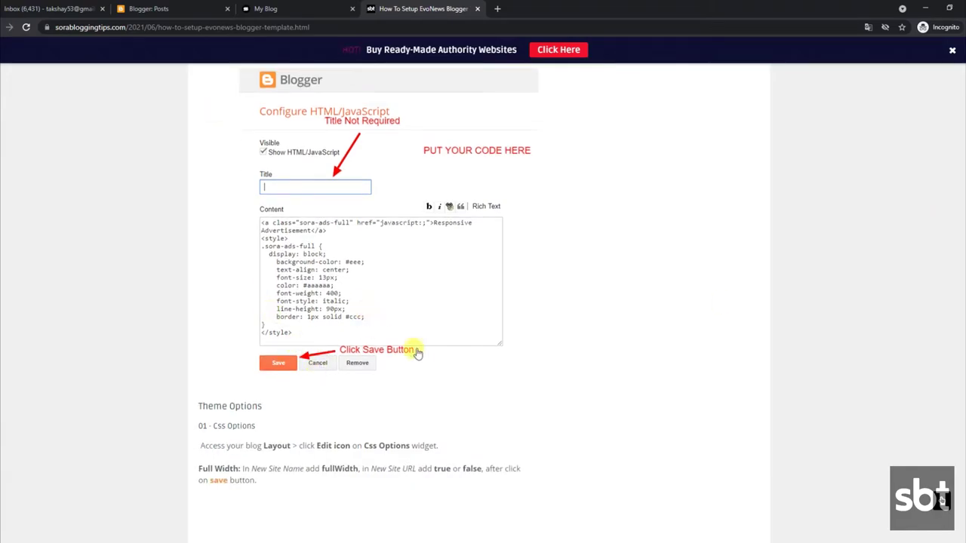
{"action": "scroll", "coordinate": [948, 439], "scroll_direction": "up", "scroll_amount": 3}
{"action": "scroll", "coordinate": [949, 439], "scroll_direction": "down", "scroll_amount": 2}
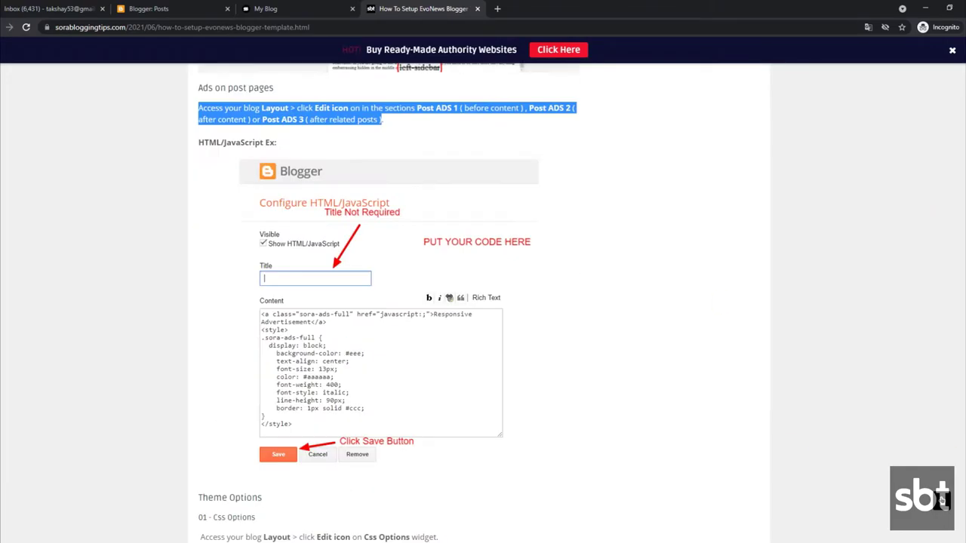
- Review the Post ADS 1 gadget's ad code in the Blogger layout and close it without saving
{"action": "left_click", "coordinate": [297, 12]}
{"action": "left_click", "coordinate": [181, 6]}
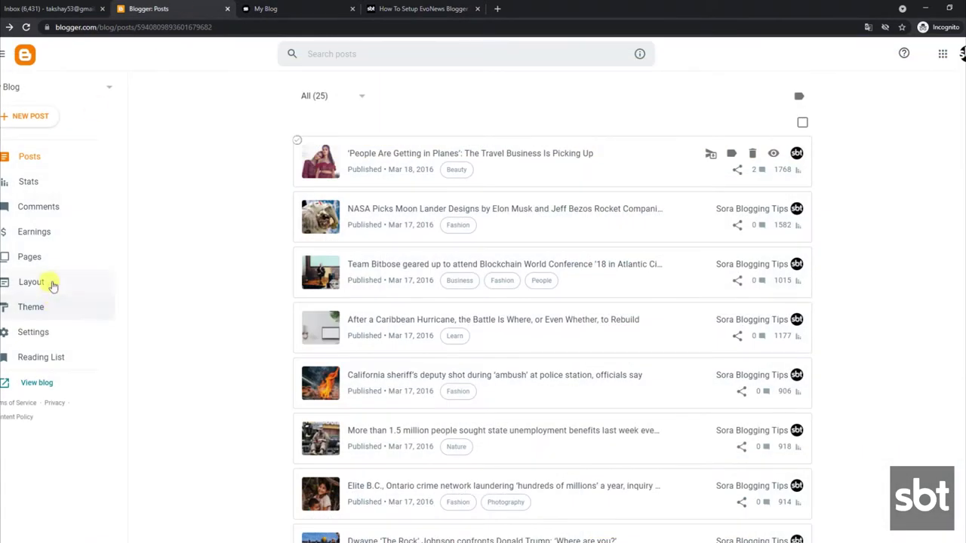
{"action": "left_click", "coordinate": [50, 283]}
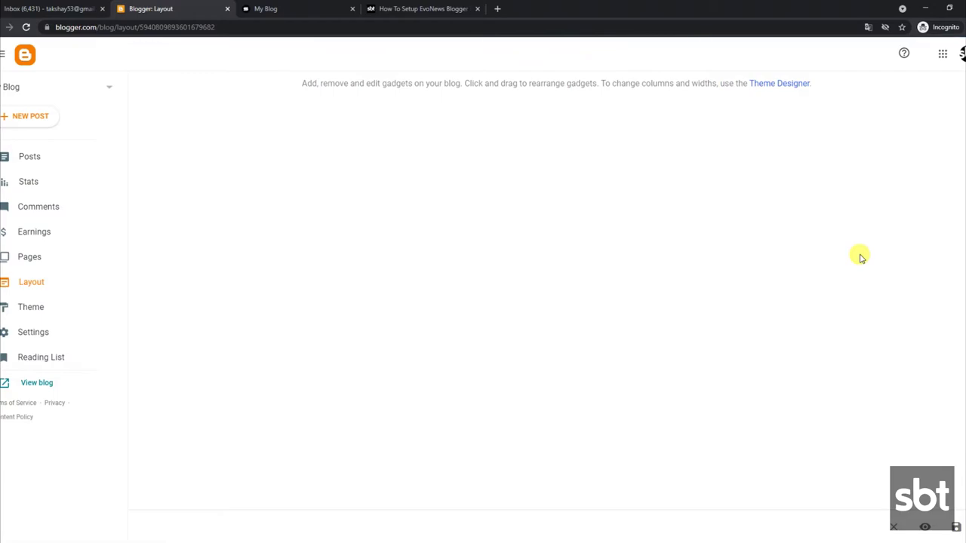
{"action": "scroll", "coordinate": [906, 207], "scroll_direction": "down", "scroll_amount": 3}
{"action": "scroll", "coordinate": [340, 302], "scroll_direction": "down", "scroll_amount": 1}
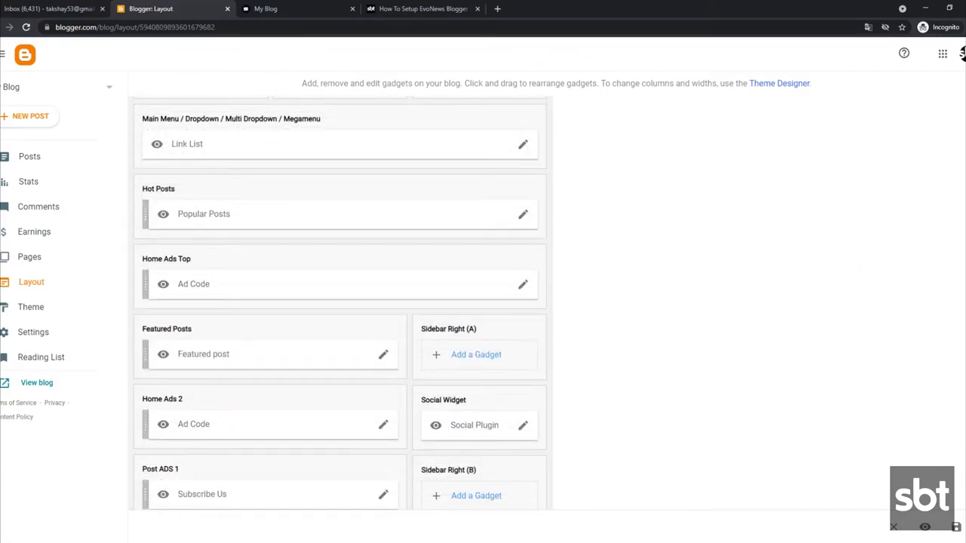
{"action": "scroll", "coordinate": [339, 302], "scroll_direction": "down", "scroll_amount": 2}
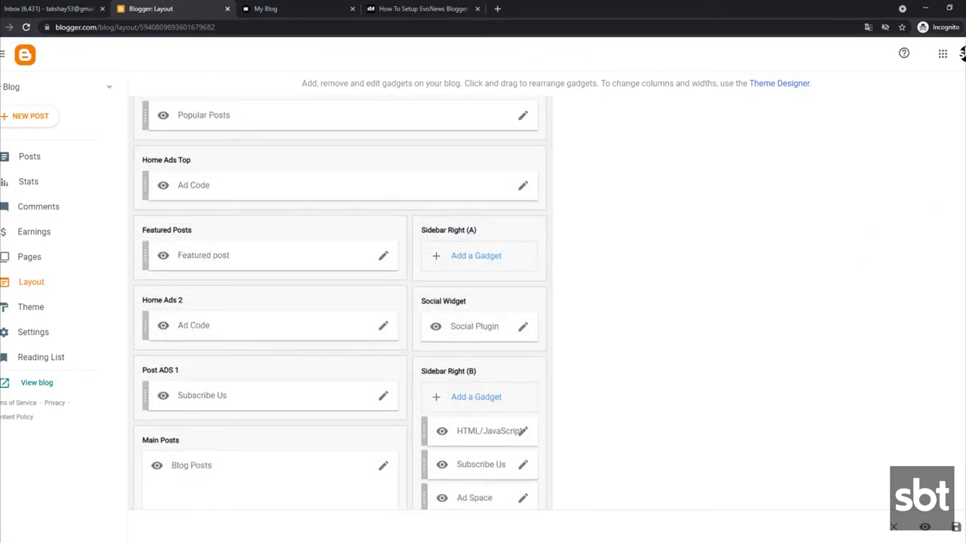
{"action": "left_click", "coordinate": [382, 396]}
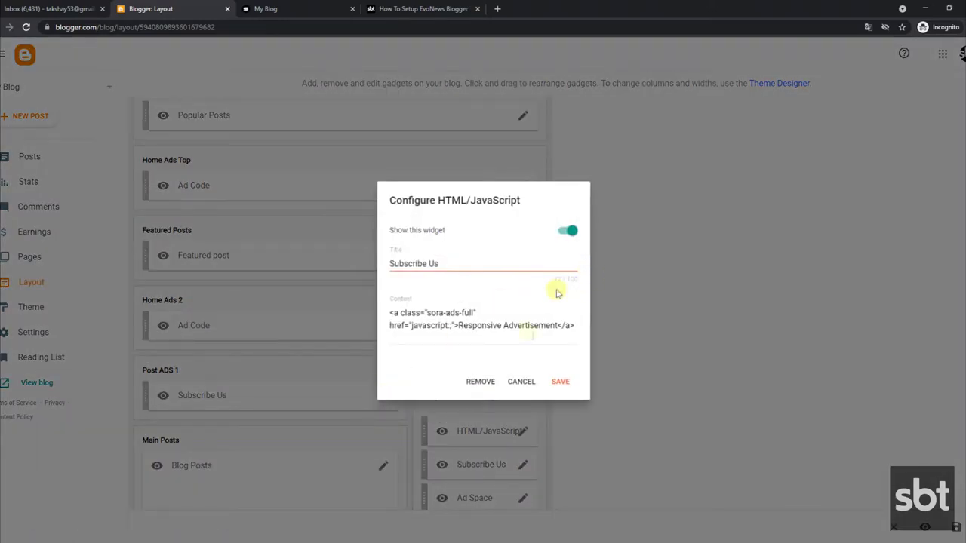
{"action": "left_click", "coordinate": [521, 383]}
- Review the Post ADS 2 gadget's ad code and close it without saving
{"action": "scroll", "coordinate": [506, 377], "scroll_direction": "down", "scroll_amount": 3}
{"action": "left_click", "coordinate": [381, 371]}
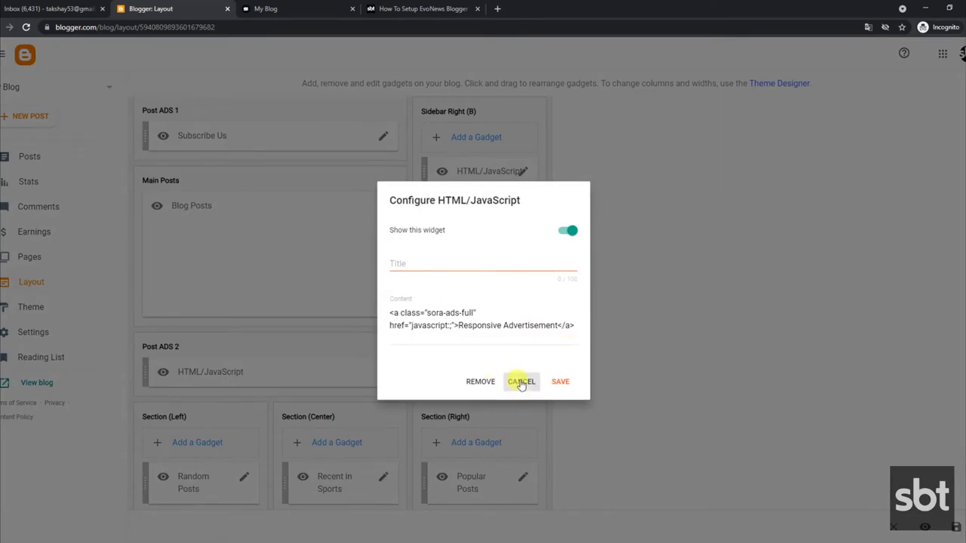
{"action": "left_click", "coordinate": [521, 382]}
- Read the Eventmag guide's Theme Options instructions on getting, copying and installing the Facebook SDK
{"action": "key", "text": "ctrl+Tab"}
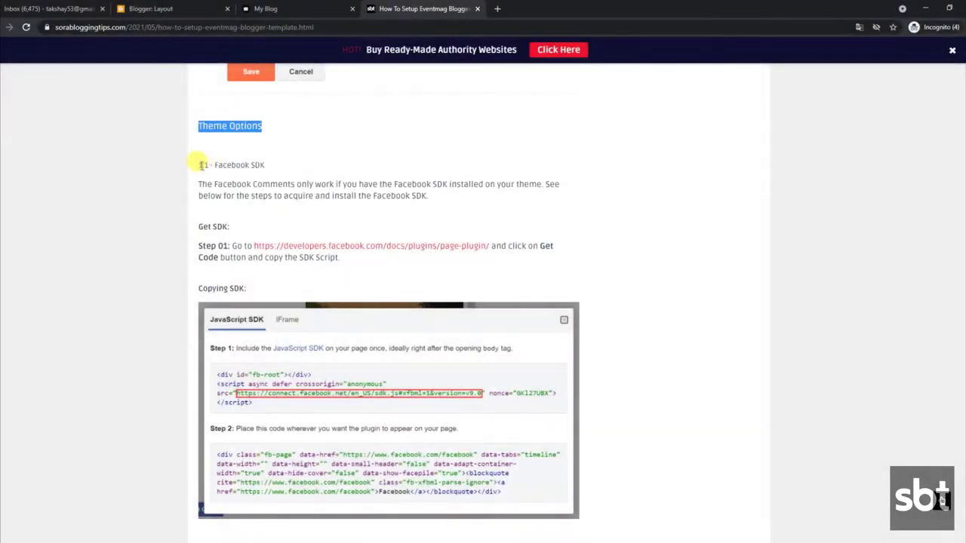
{"action": "left_click_drag", "start_coordinate": [199, 164], "coordinate": [269, 167]}
{"action": "left_click_drag", "start_coordinate": [198, 183], "coordinate": [452, 212]}
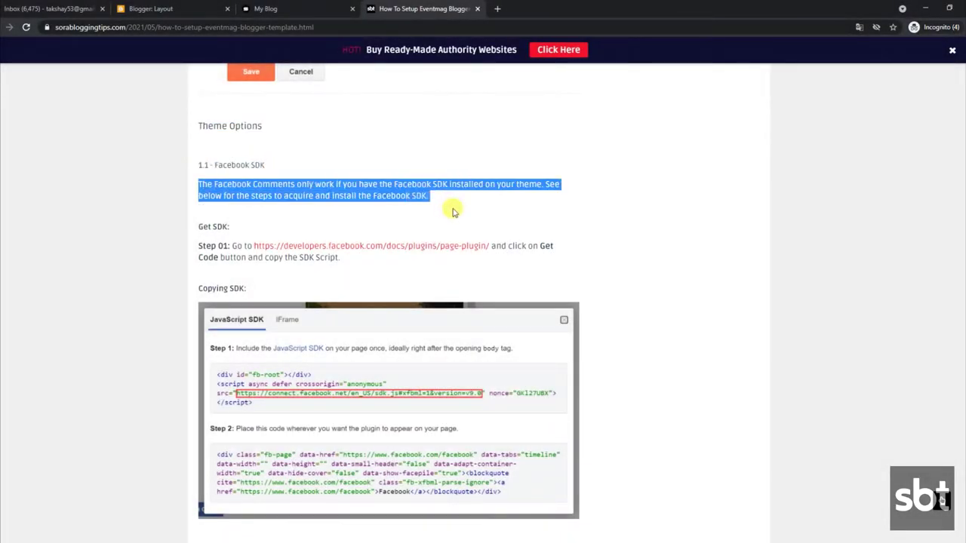
{"action": "left_click_drag", "start_coordinate": [197, 226], "coordinate": [364, 266]}
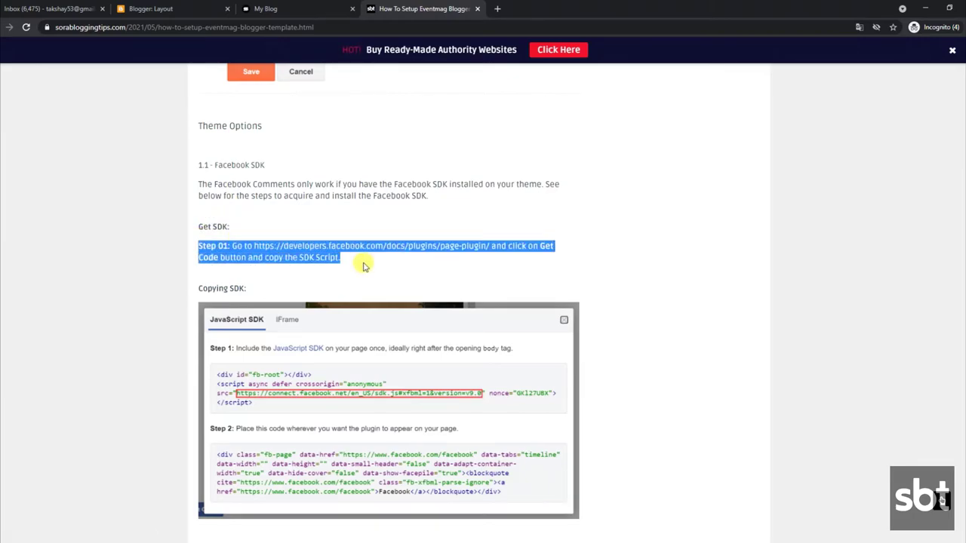
{"action": "scroll", "coordinate": [363, 264], "scroll_direction": "down", "scroll_amount": 3}
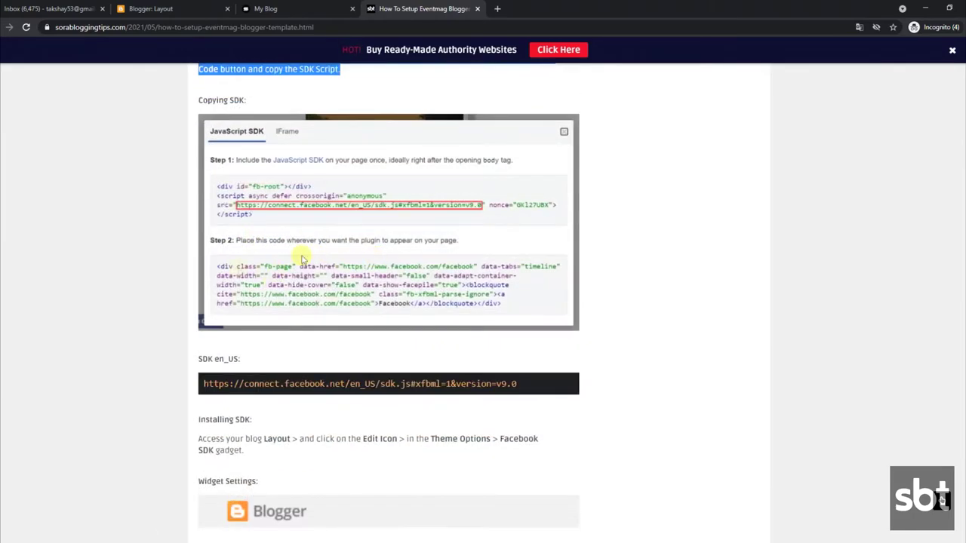
{"action": "scroll", "coordinate": [309, 302], "scroll_direction": "down", "scroll_amount": 5}
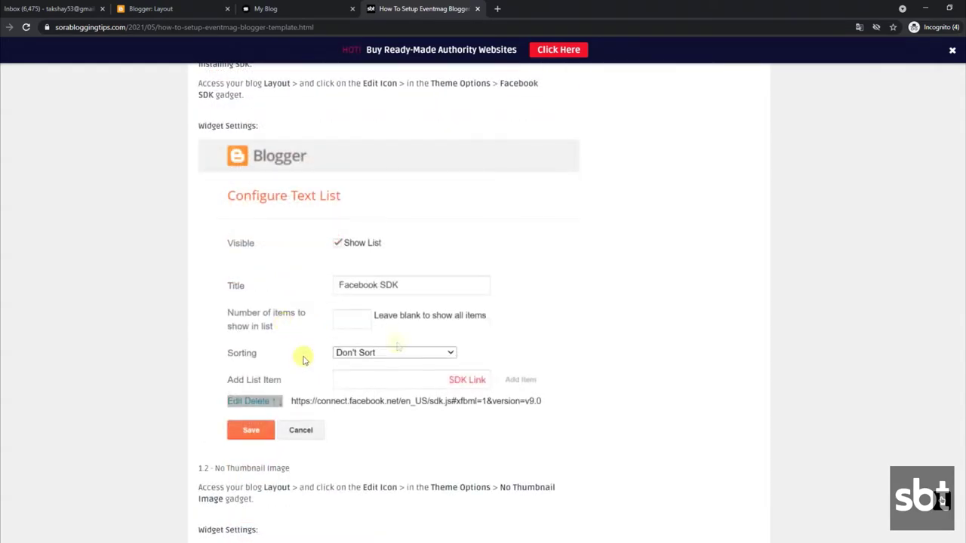
- Review the HTML content of the Facebook gadget under Footer Ads in the Blogger layout and save it
{"action": "left_click", "coordinate": [194, 9]}
{"action": "left_click", "coordinate": [946, 150]}
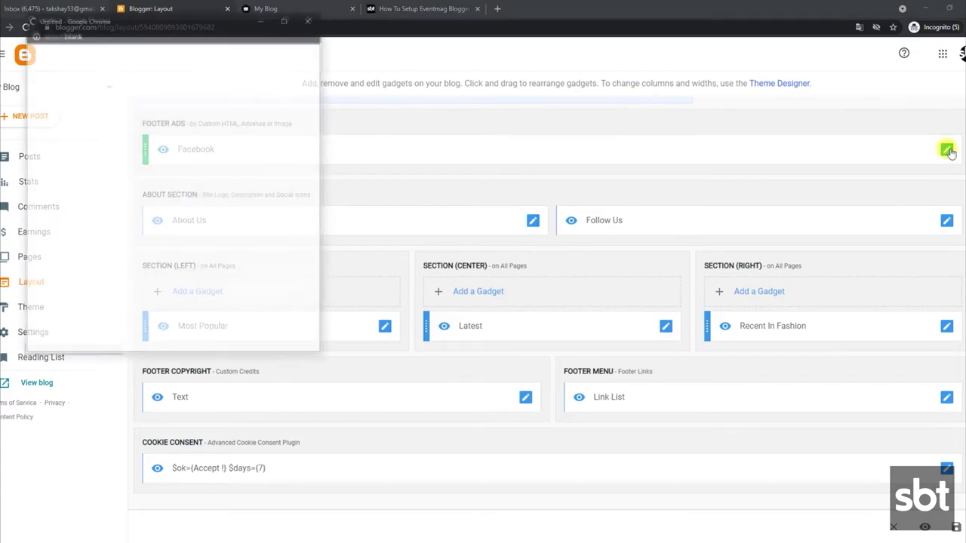
{"action": "left_click_drag", "start_coordinate": [115, 215], "coordinate": [53, 198]}
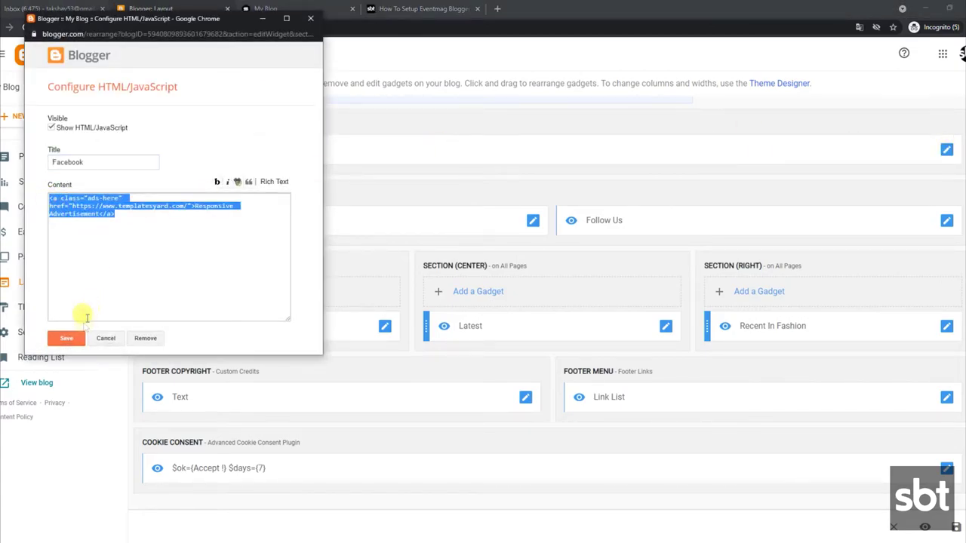
{"action": "left_click", "coordinate": [80, 340]}
- Reread the guide's Facebook SDK widget settings and examine the No Thumbnail Image instructions
{"action": "left_click", "coordinate": [283, 8]}
{"action": "left_click", "coordinate": [407, 8]}
{"action": "scroll", "coordinate": [382, 249], "scroll_direction": "up", "scroll_amount": 5}
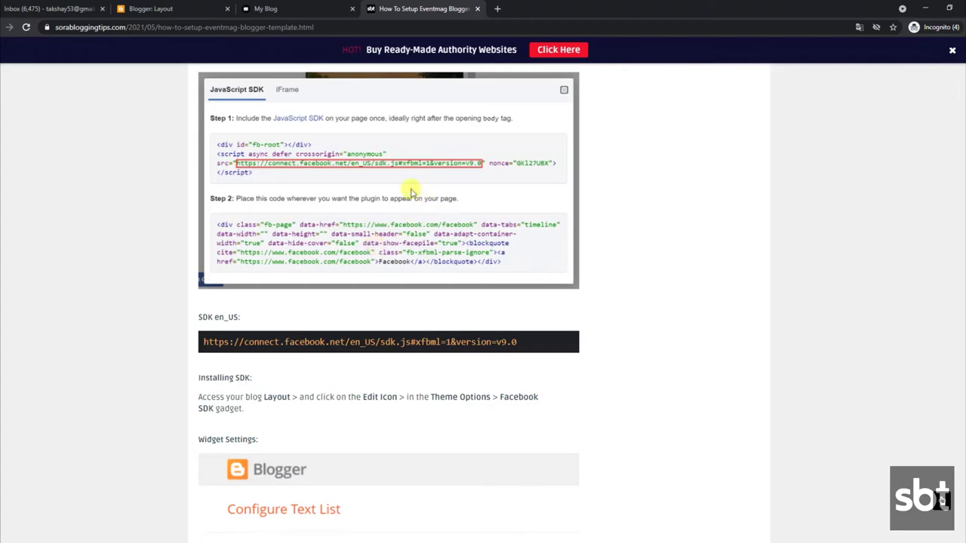
{"action": "scroll", "coordinate": [602, 278], "scroll_direction": "down", "scroll_amount": 5}
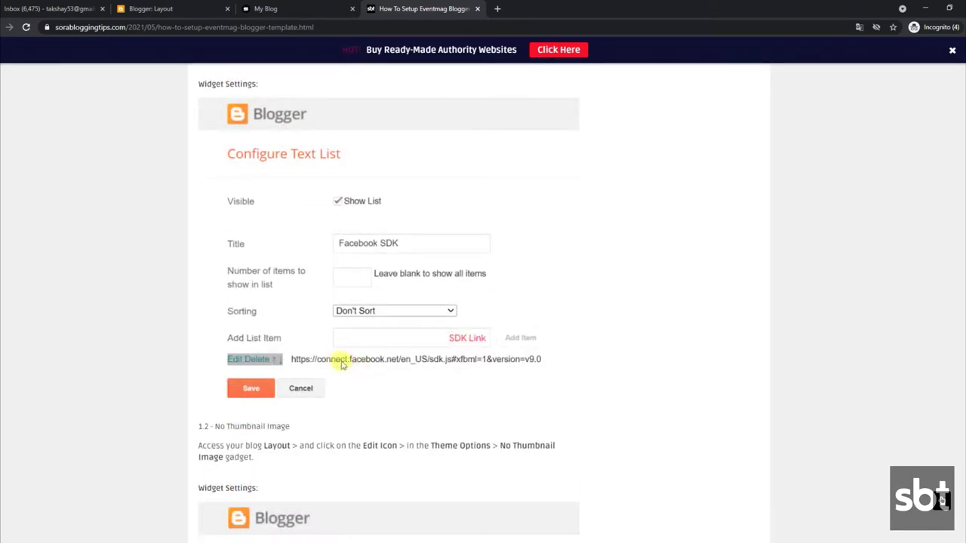
{"action": "scroll", "coordinate": [347, 343], "scroll_direction": "up", "scroll_amount": 2}
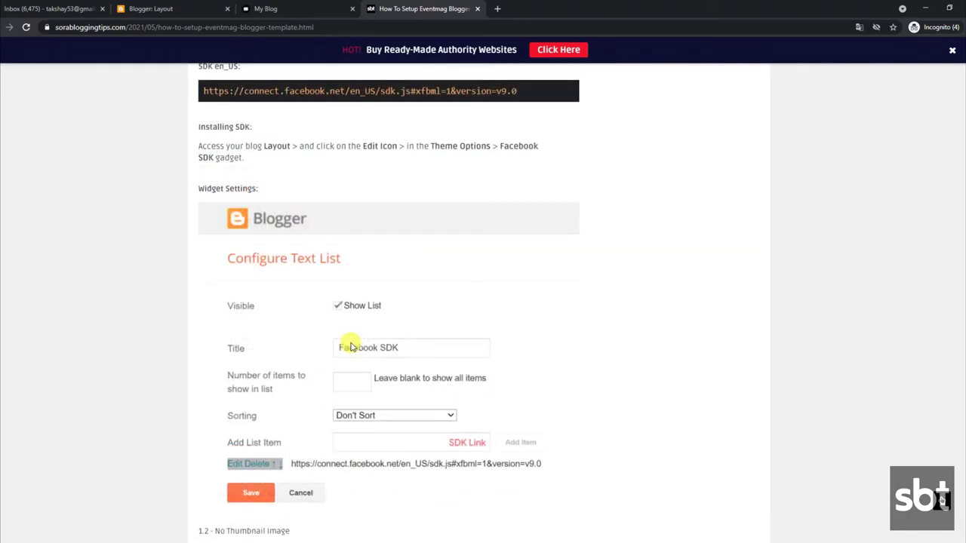
{"action": "scroll", "coordinate": [350, 346], "scroll_direction": "down", "scroll_amount": 6}
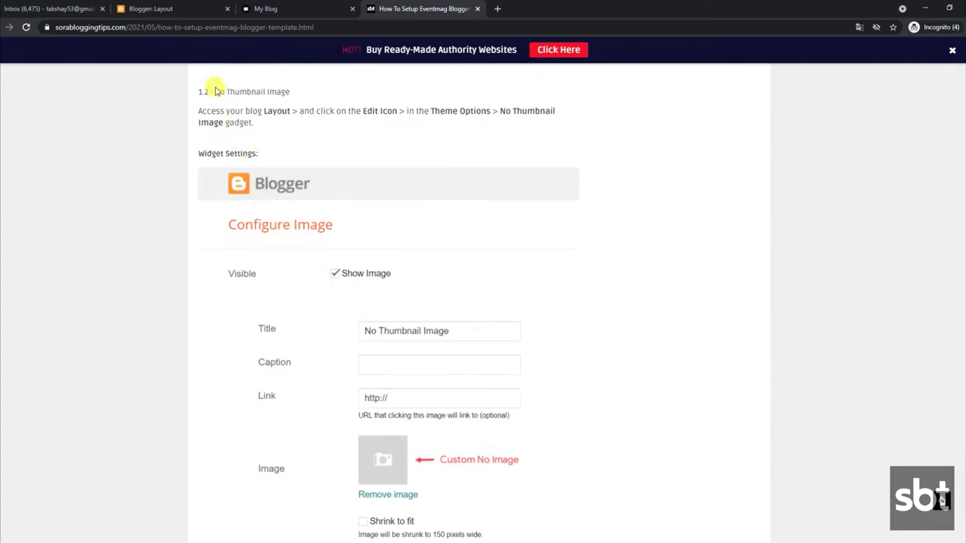
- Read the guide's 1.2 No Thumbnail Image instructions through to the example widget settings
{"action": "left_click_drag", "start_coordinate": [235, 89], "coordinate": [290, 92]}
{"action": "left_click_drag", "start_coordinate": [199, 111], "coordinate": [259, 140]}
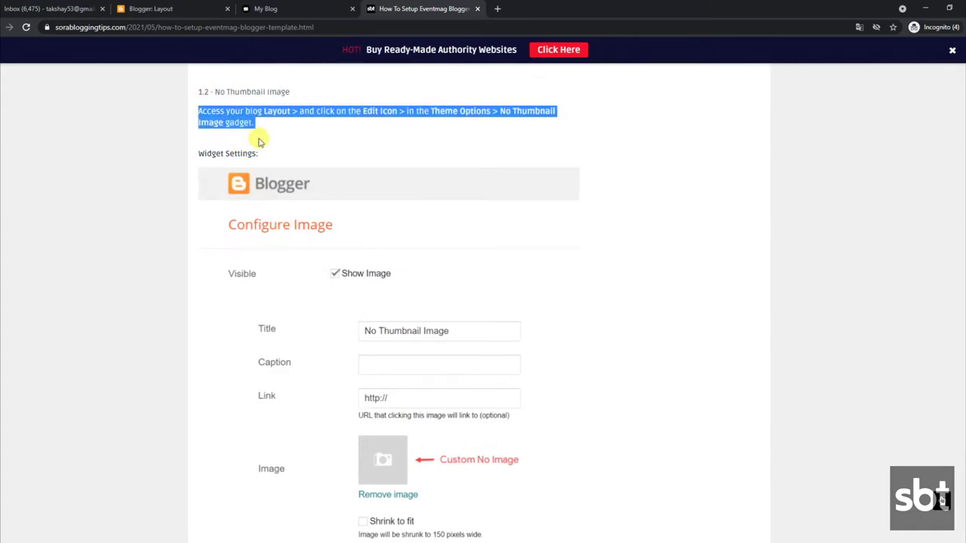
{"action": "scroll", "coordinate": [259, 146], "scroll_direction": "down", "scroll_amount": 3}
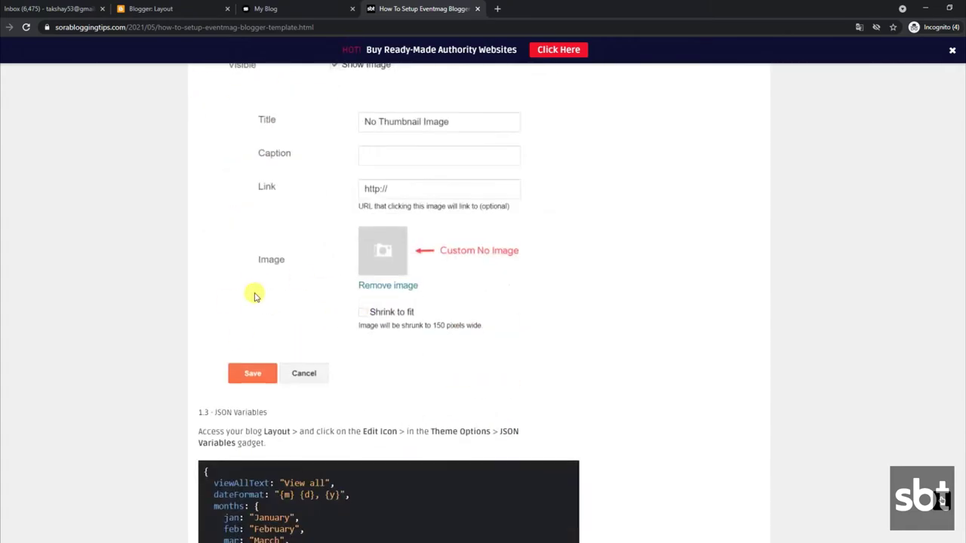
- Open the No Thumbnail Image gadget under Theme Options in the Blogger layout, review its image settings and save it
{"action": "left_click", "coordinate": [179, 7]}
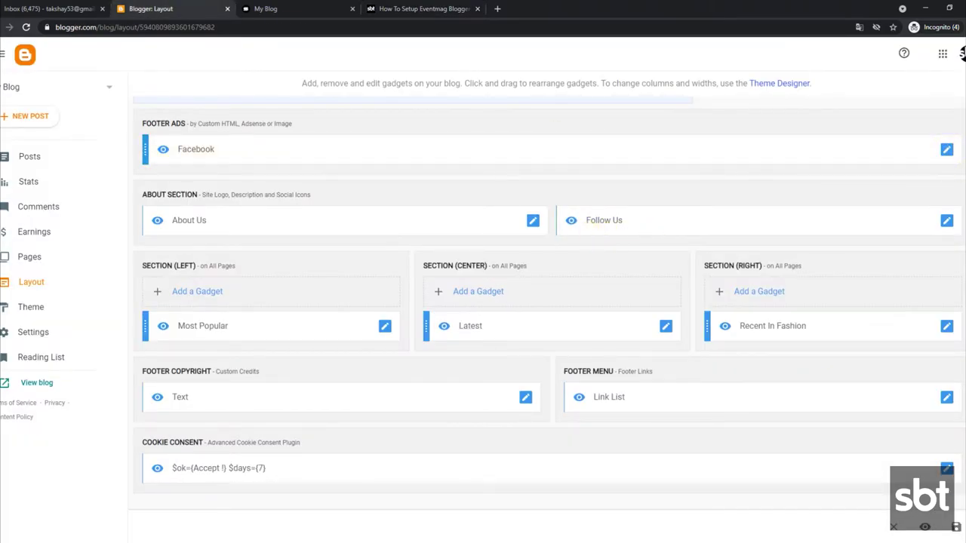
{"action": "scroll", "coordinate": [686, 159], "scroll_direction": "up", "scroll_amount": 8}
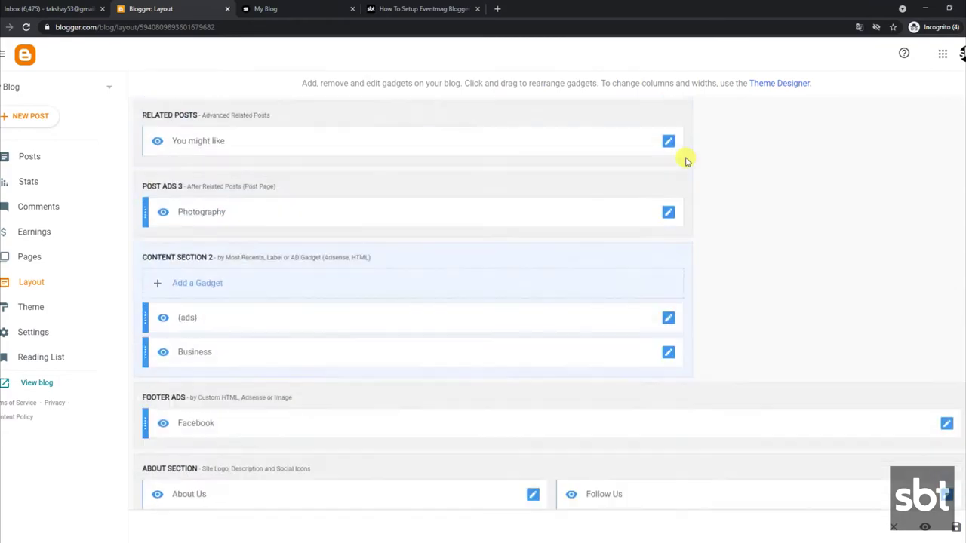
{"action": "scroll", "coordinate": [686, 160], "scroll_direction": "up", "scroll_amount": 10}
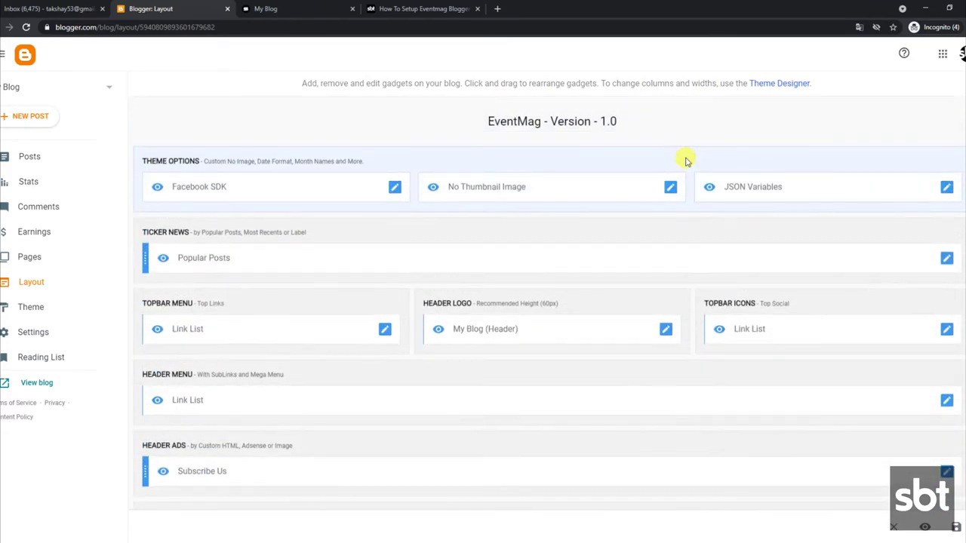
{"action": "left_click", "coordinate": [671, 188]}
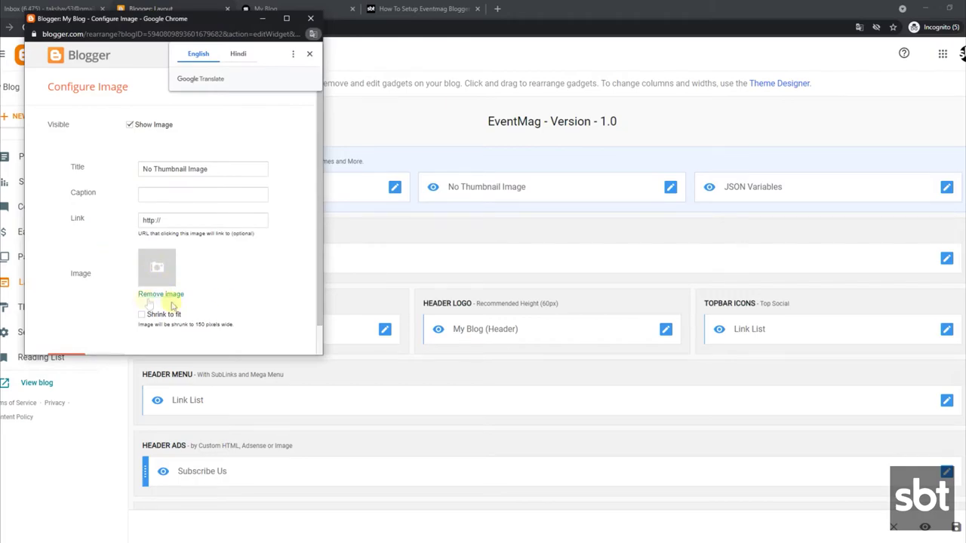
{"action": "scroll", "coordinate": [316, 264], "scroll_direction": "down", "scroll_amount": 1}
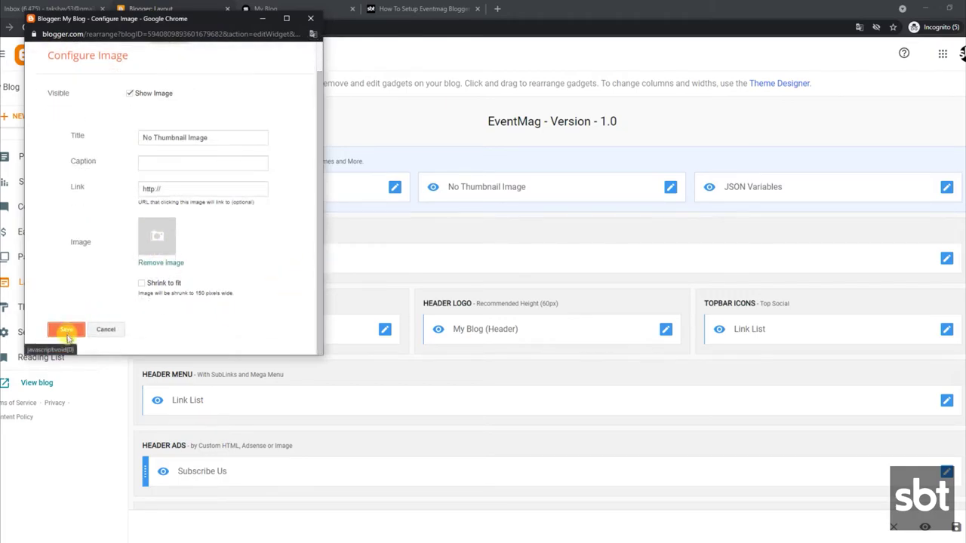
{"action": "key", "text": "Return"}
- Return to the guide and read the 1.3 JSON Variables instructions and code
{"action": "left_click", "coordinate": [393, 9]}
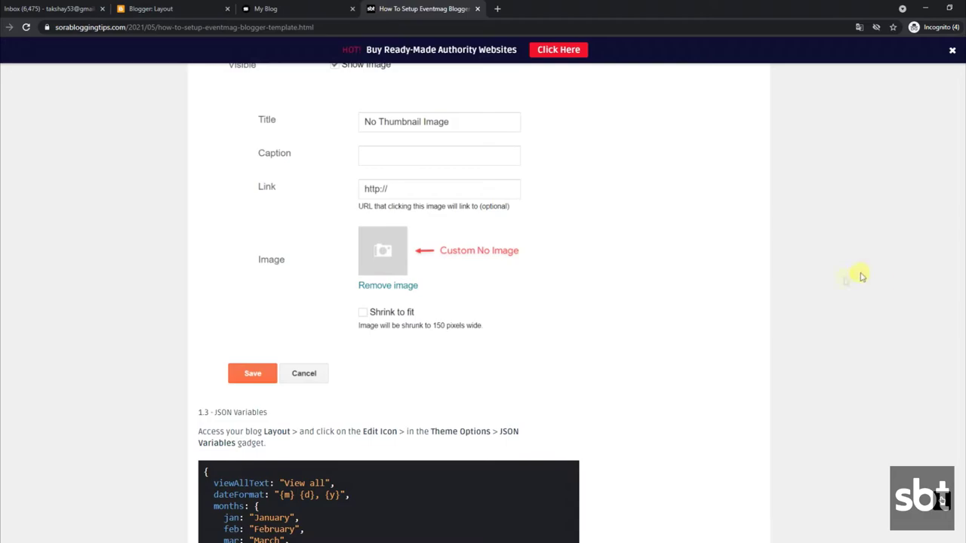
{"action": "scroll", "coordinate": [268, 243], "scroll_direction": "down", "scroll_amount": 4}
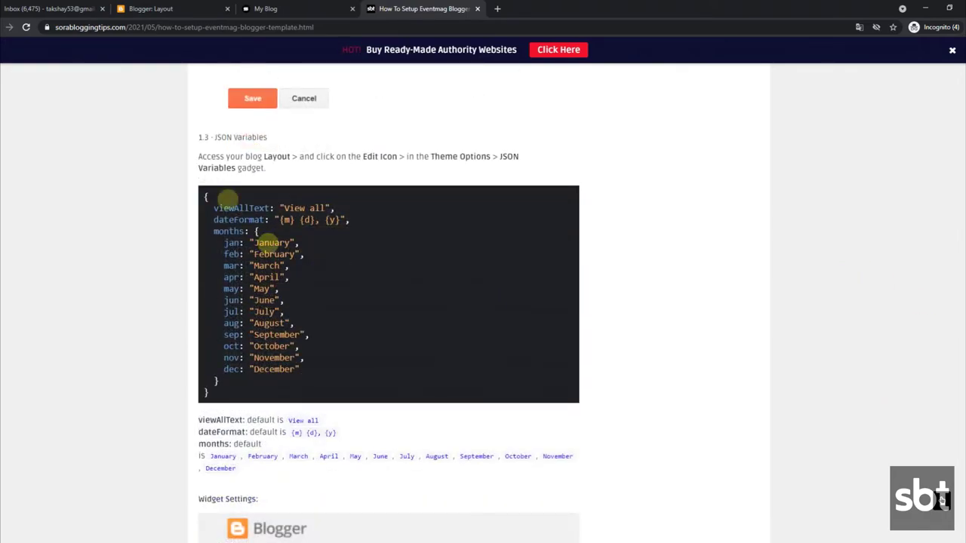
{"action": "left_click_drag", "start_coordinate": [200, 139], "coordinate": [274, 170]}
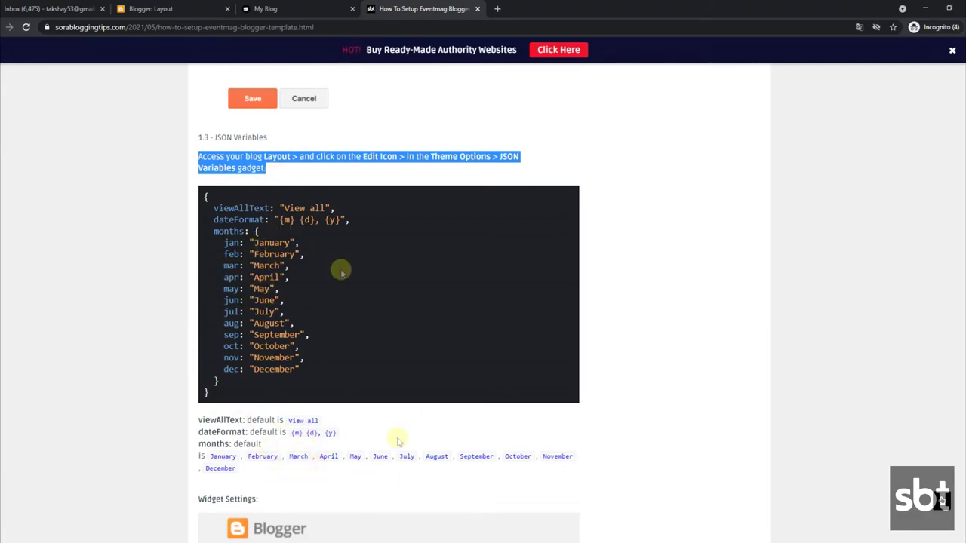
- Look at the JSON Variables gadget under Theme Options in the Blogger layout and close it without saving
{"action": "left_click", "coordinate": [185, 8]}
{"action": "left_click", "coordinate": [945, 187]}
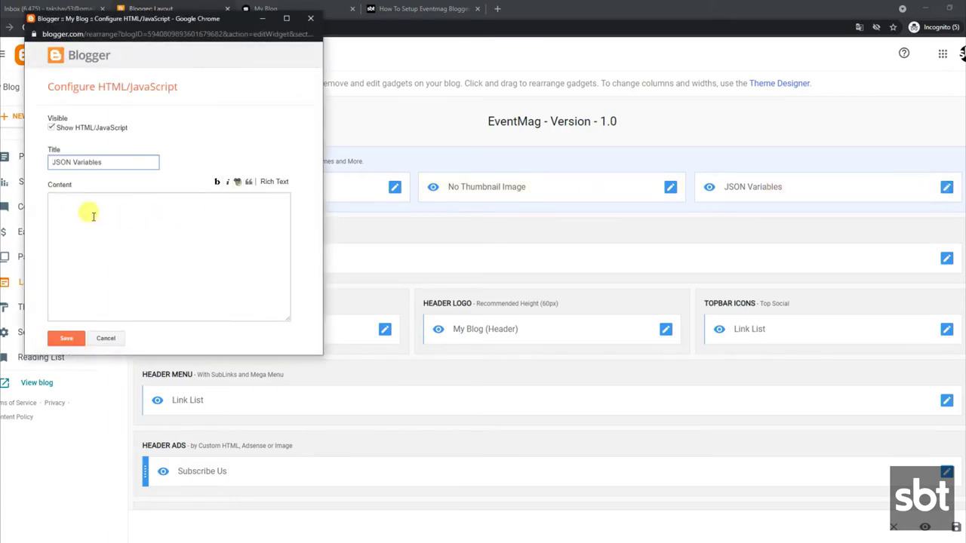
{"action": "left_click", "coordinate": [315, 11]}
- Go back to the guide and examine the example widget settings for the JSON Variables gadget
{"action": "left_click", "coordinate": [412, 9]}
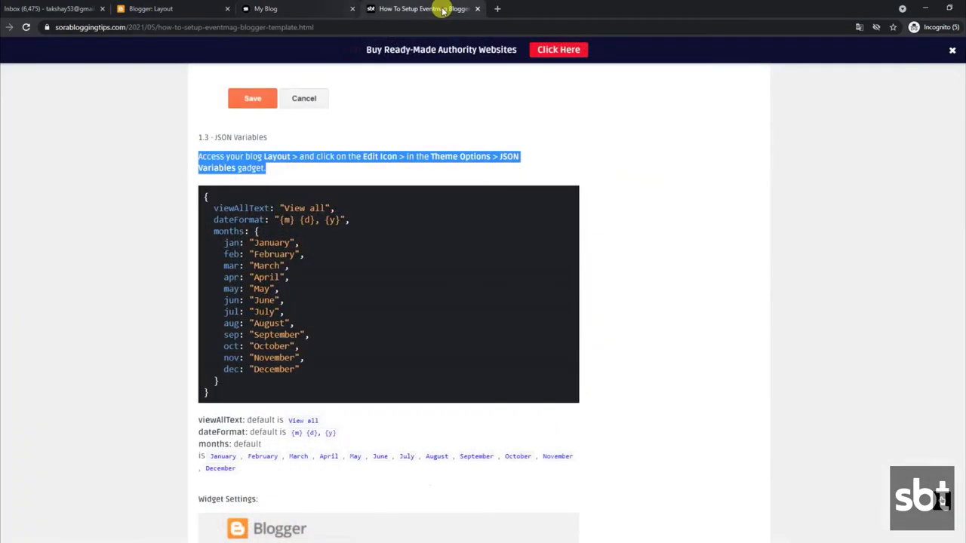
{"action": "scroll", "coordinate": [483, 302], "scroll_direction": "down", "scroll_amount": 5}
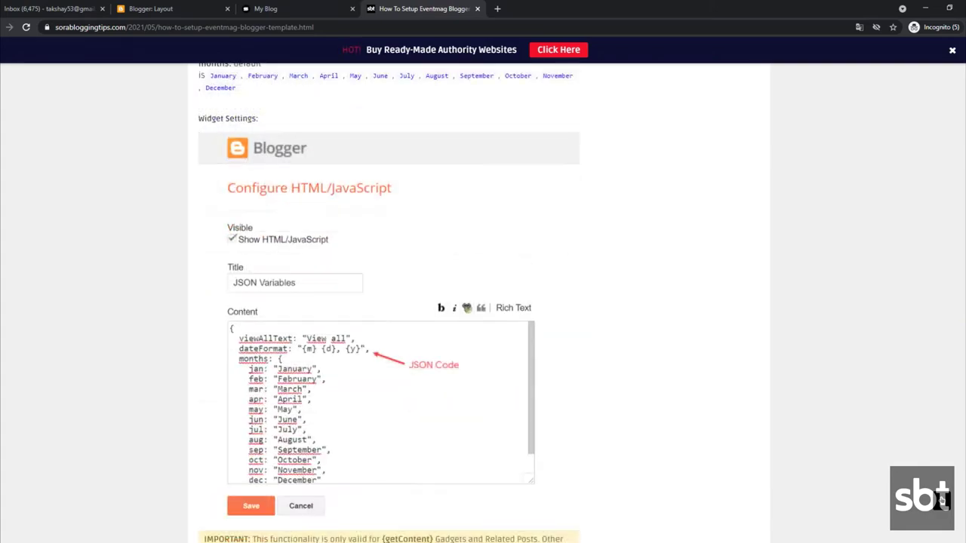
{"action": "scroll", "coordinate": [960, 455], "scroll_direction": "down", "scroll_amount": 4}
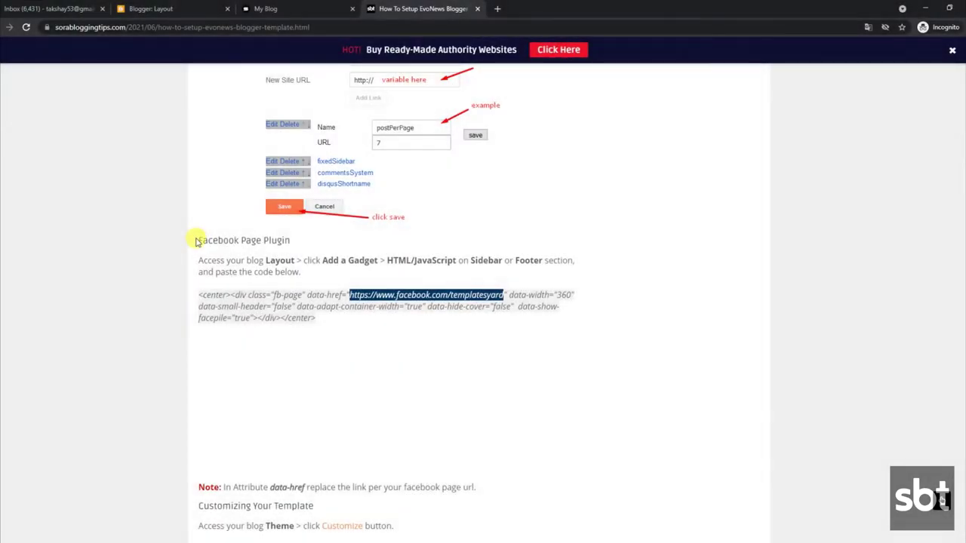
- Read the EvoNews guide's Facebook Page Plugin instructions and copy the fb-page embed code
{"action": "left_click_drag", "start_coordinate": [195, 241], "coordinate": [338, 238]}
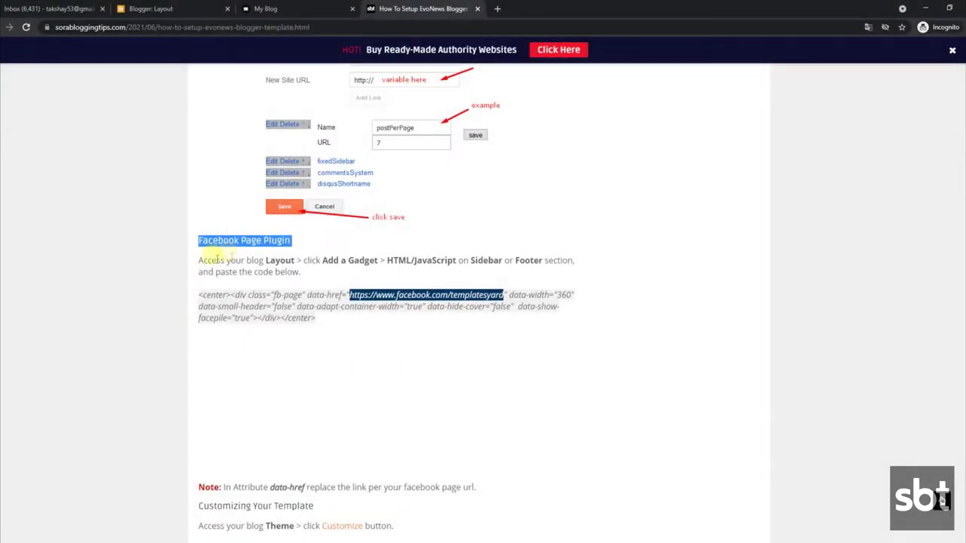
{"action": "left_click_drag", "start_coordinate": [195, 256], "coordinate": [270, 280]}
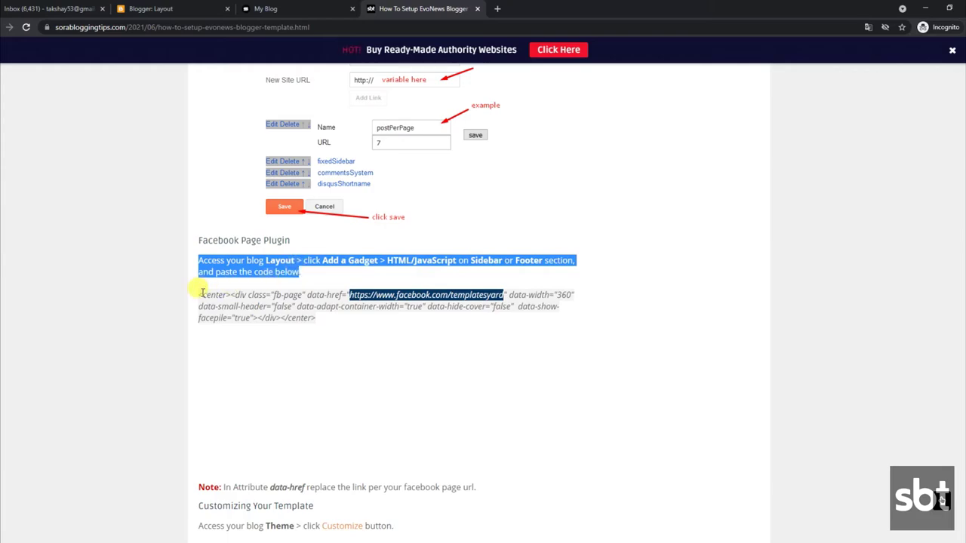
{"action": "left_click_drag", "start_coordinate": [199, 294], "coordinate": [389, 335]}
{"action": "key", "text": "ctrl+c"}
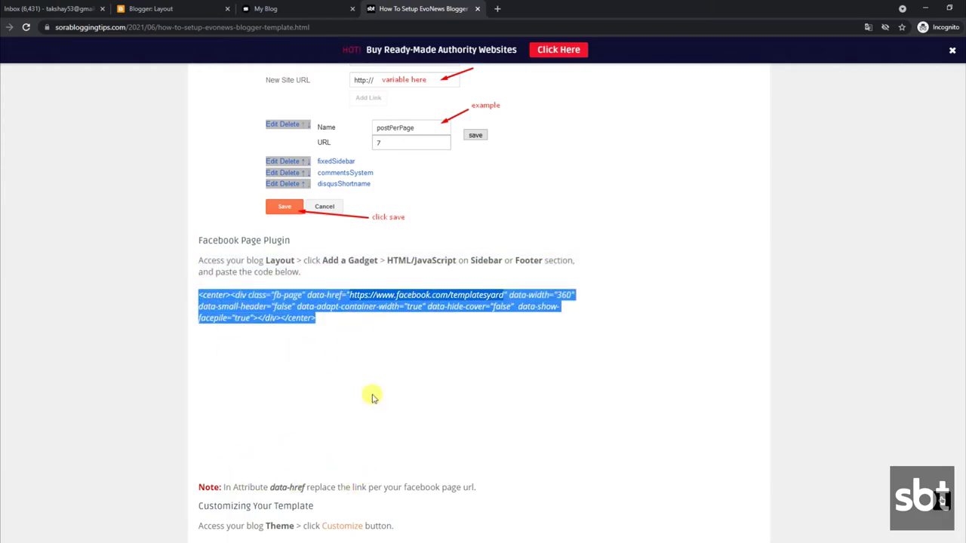
- Add an HTML/JavaScript gadget to Sidebar Right (B) with the guide's Facebook Page Plugin code as content, and save it
{"action": "left_click", "coordinate": [310, 7]}
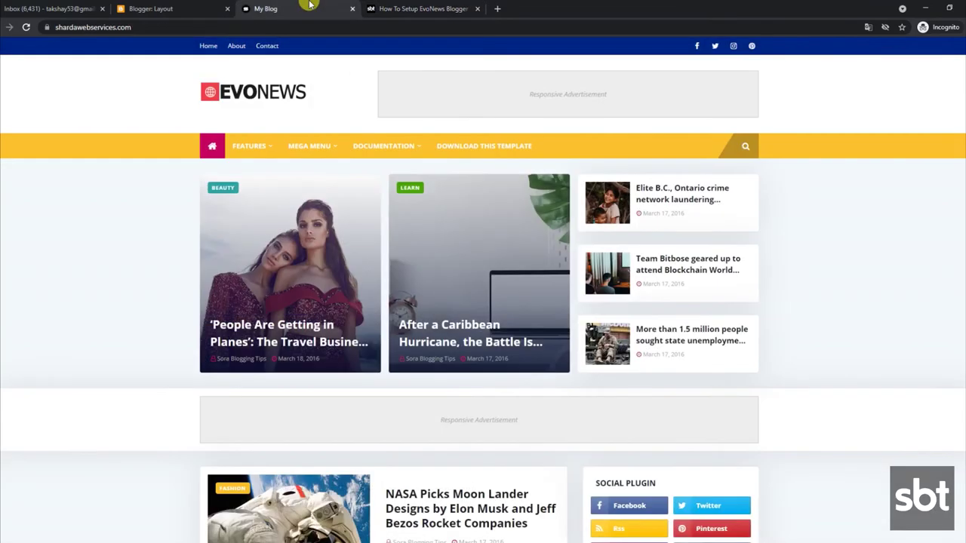
{"action": "left_click", "coordinate": [200, 5]}
{"action": "scroll", "coordinate": [523, 334], "scroll_direction": "down", "scroll_amount": 6}
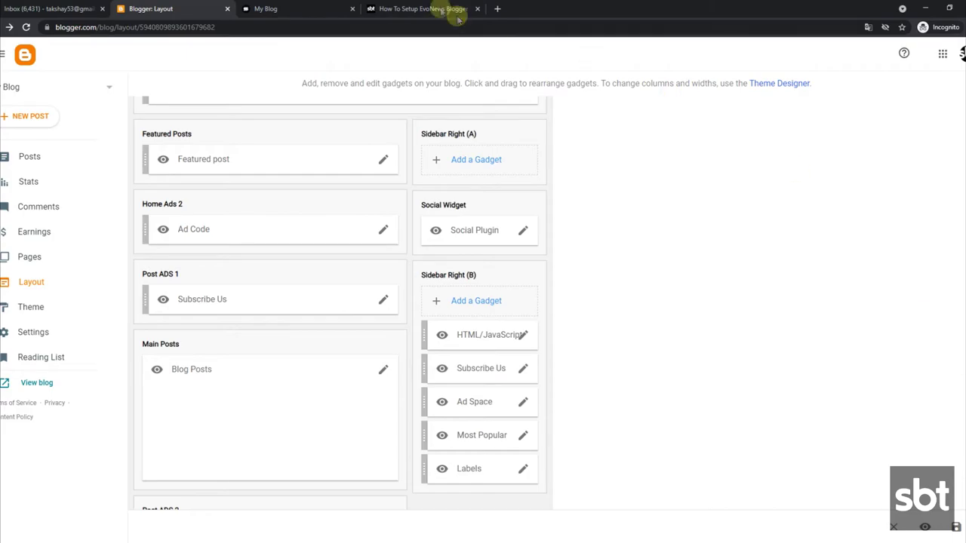
{"action": "left_click", "coordinate": [436, 7]}
{"action": "right_click", "coordinate": [274, 296]}
{"action": "left_click", "coordinate": [298, 305]}
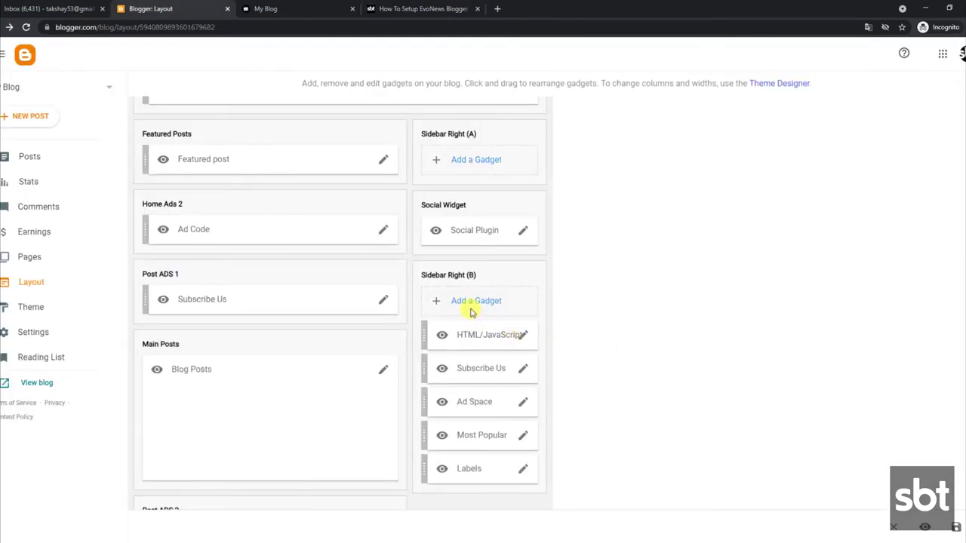
{"action": "left_click", "coordinate": [470, 308]}
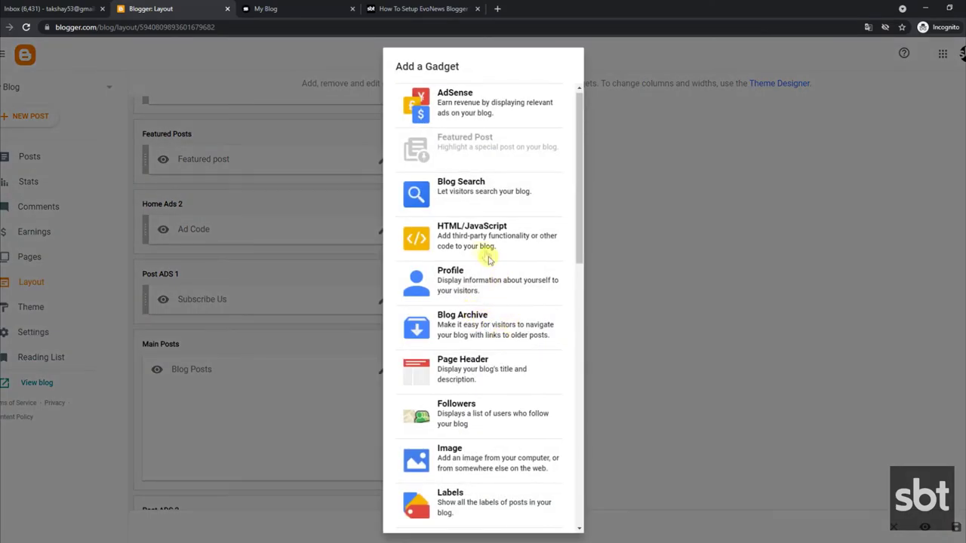
{"action": "left_click", "coordinate": [487, 259]}
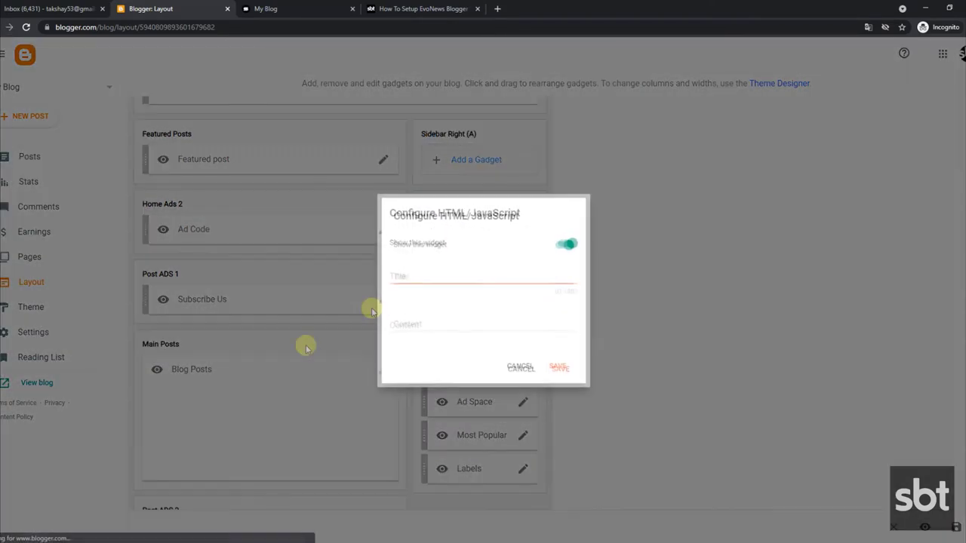
{"action": "right_click", "coordinate": [405, 326]}
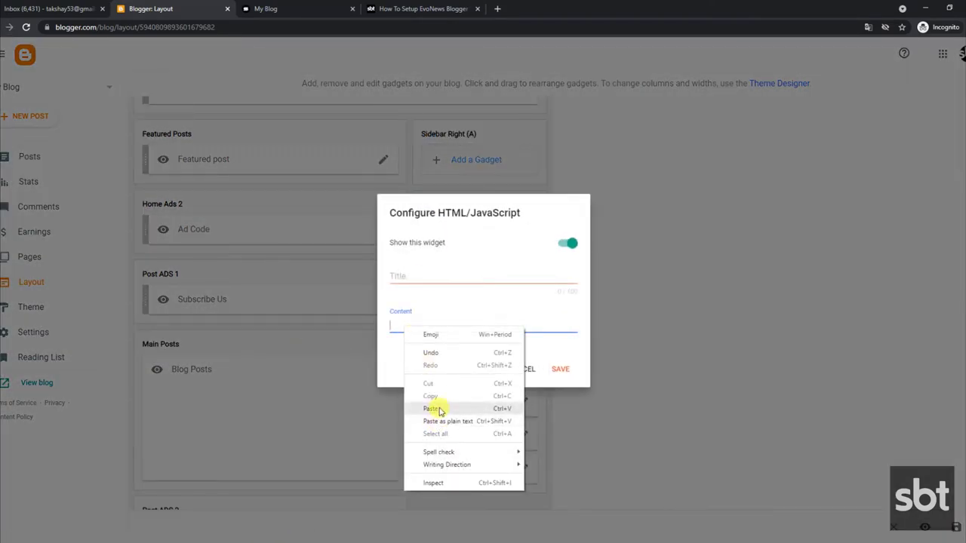
{"action": "left_click", "coordinate": [411, 409]}
{"action": "left_click", "coordinate": [558, 401]}
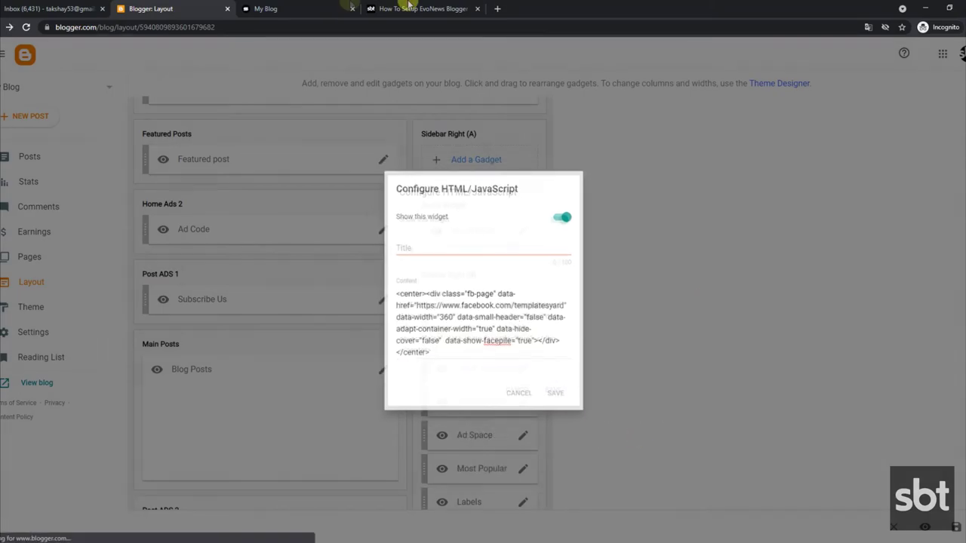
- Reload the live blog and look through its homepage for the Facebook page plugin in the sidebar
{"action": "left_click", "coordinate": [279, 9]}
{"action": "left_click", "coordinate": [27, 28]}
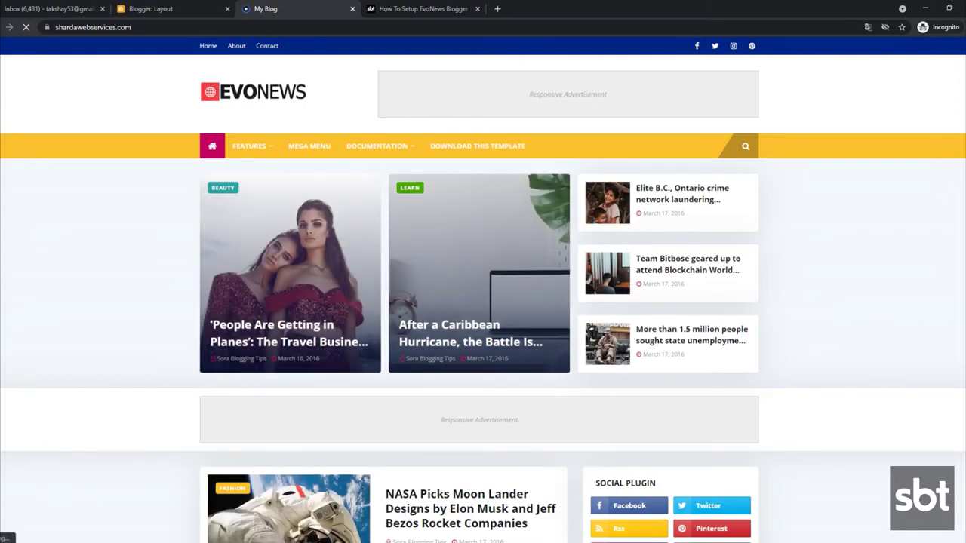
{"action": "scroll", "coordinate": [416, 91], "scroll_direction": "down", "scroll_amount": 5}
{"action": "scroll", "coordinate": [483, 290], "scroll_direction": "down", "scroll_amount": 5}
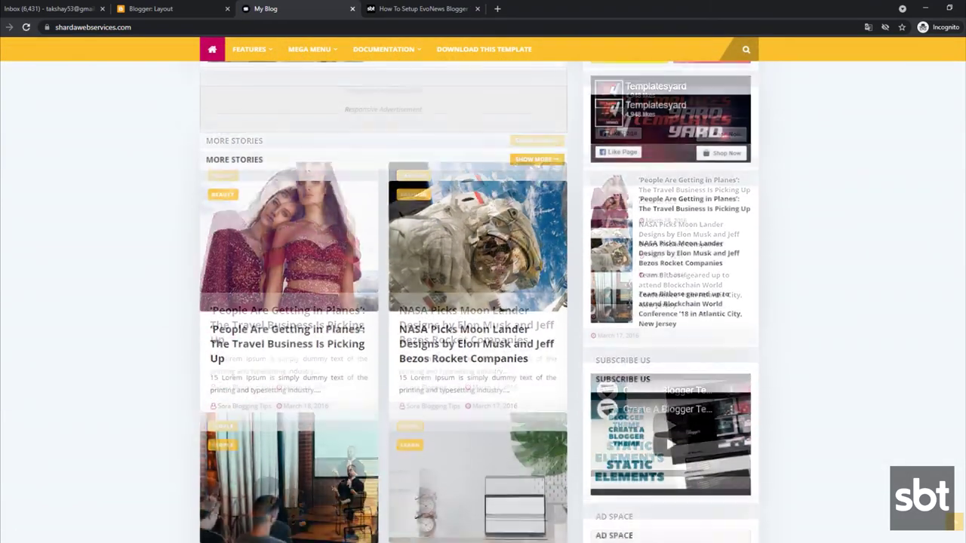
{"action": "scroll", "coordinate": [483, 302], "scroll_direction": "down", "scroll_amount": 10}
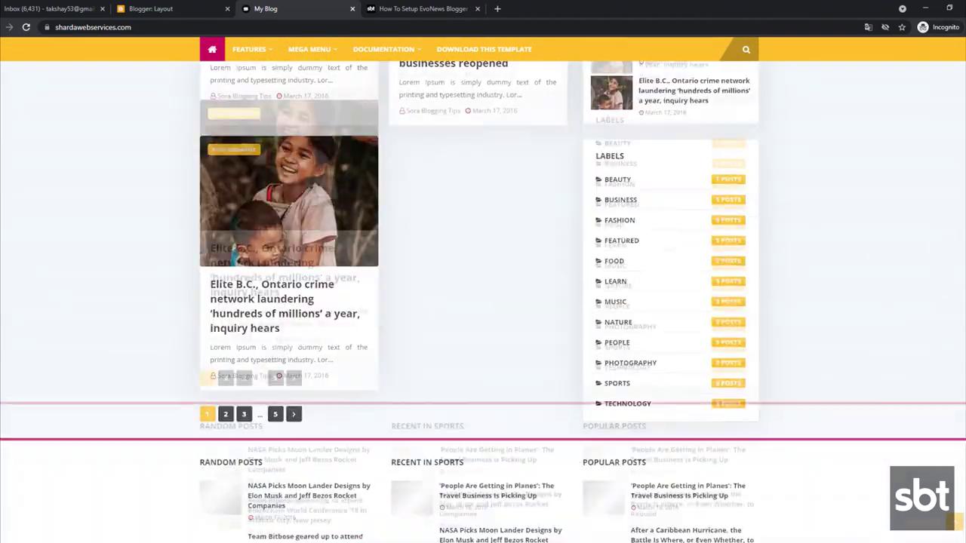
{"action": "scroll", "coordinate": [483, 302], "scroll_direction": "up", "scroll_amount": 10}
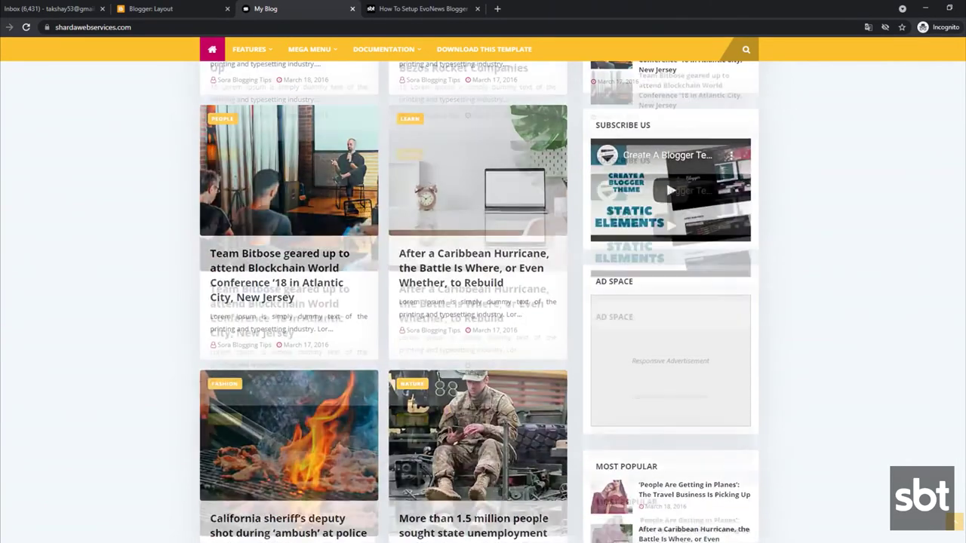
{"action": "scroll", "coordinate": [483, 302], "scroll_direction": "up", "scroll_amount": 5}
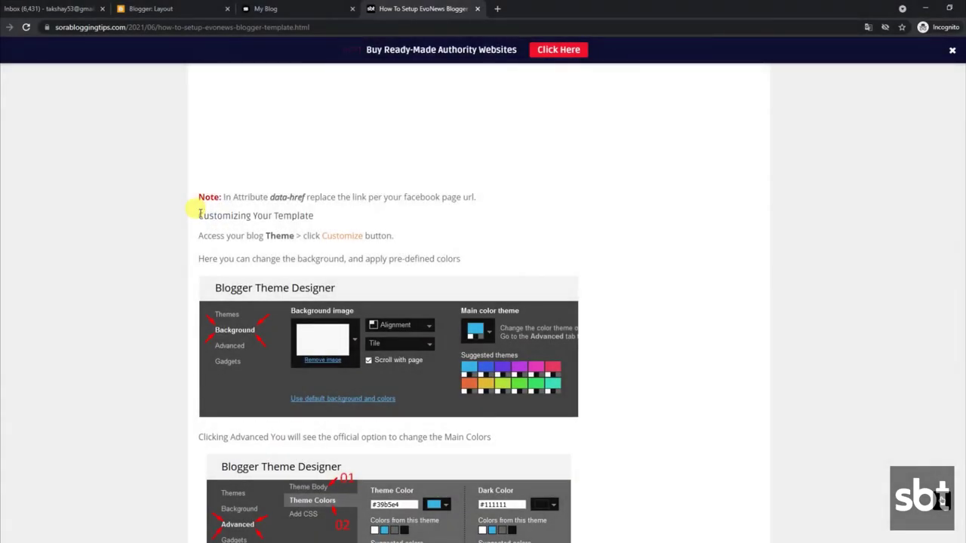
- Read the guide's Customizing Your Template section on changing the background and applying pre-defined colors
{"action": "left_click_drag", "start_coordinate": [200, 214], "coordinate": [323, 215]}
{"action": "left_click_drag", "start_coordinate": [201, 237], "coordinate": [414, 239]}
{"action": "left_click_drag", "start_coordinate": [201, 258], "coordinate": [462, 260]}
- Open the Blogger theme customizer and change the main color theme to blue-violet
{"action": "left_click", "coordinate": [261, 8]}
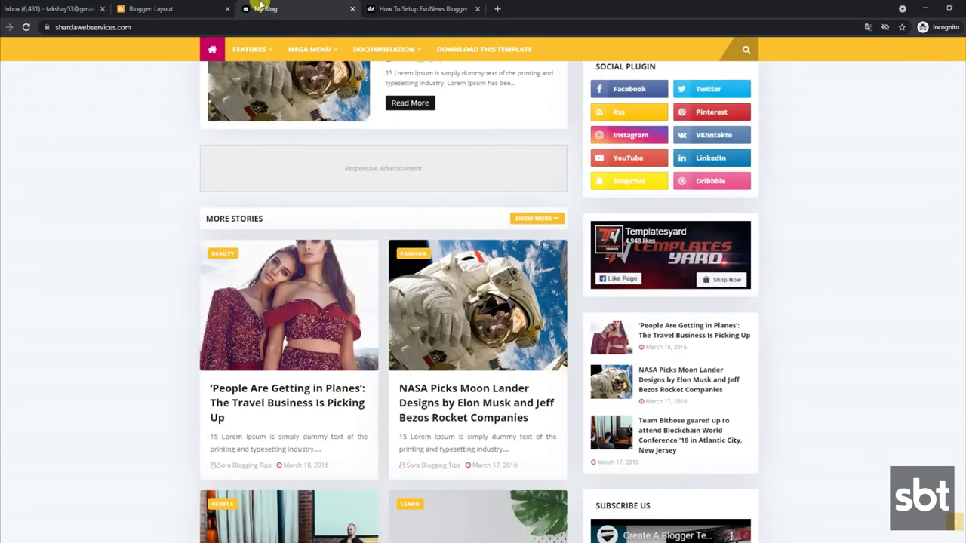
{"action": "left_click", "coordinate": [198, 8]}
{"action": "left_click", "coordinate": [62, 309]}
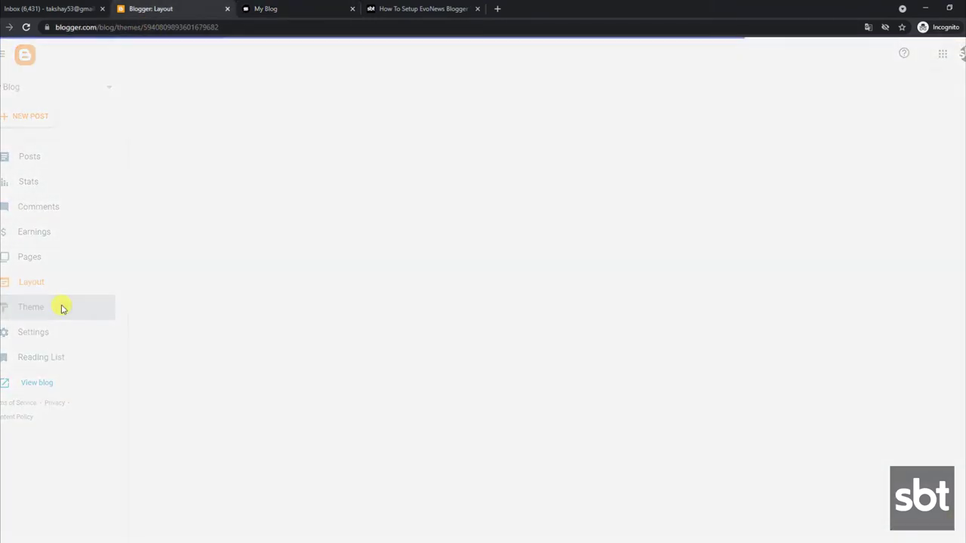
{"action": "left_click", "coordinate": [447, 152]}
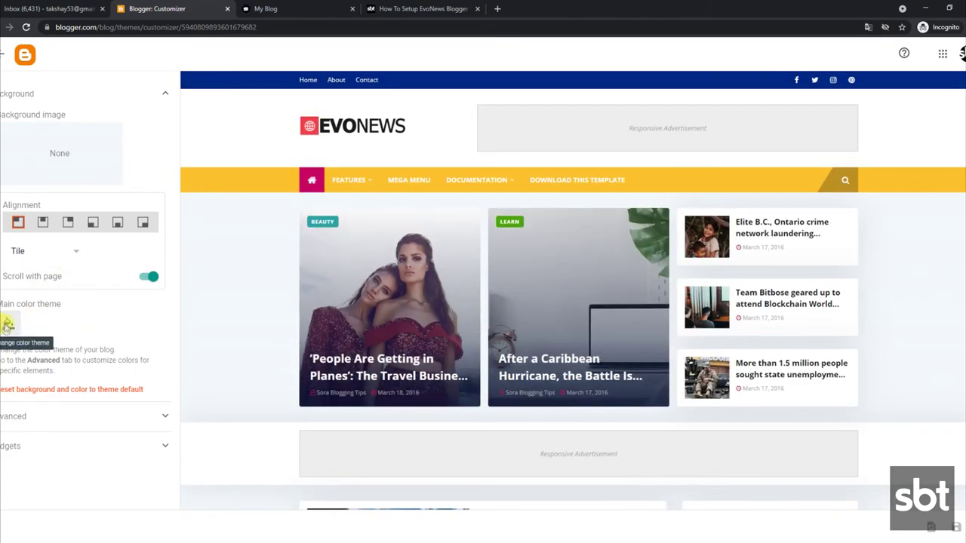
{"action": "left_click", "coordinate": [8, 324]}
{"action": "left_click", "coordinate": [442, 311]}
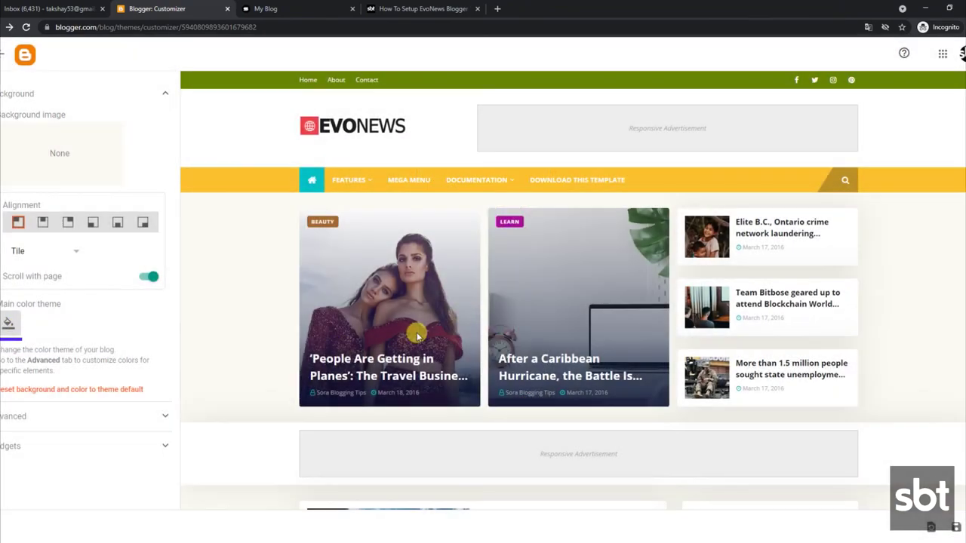
- Examine the advanced Theme Body options for background, text and link colors, and return to the live blog
{"action": "left_click", "coordinate": [23, 417]}
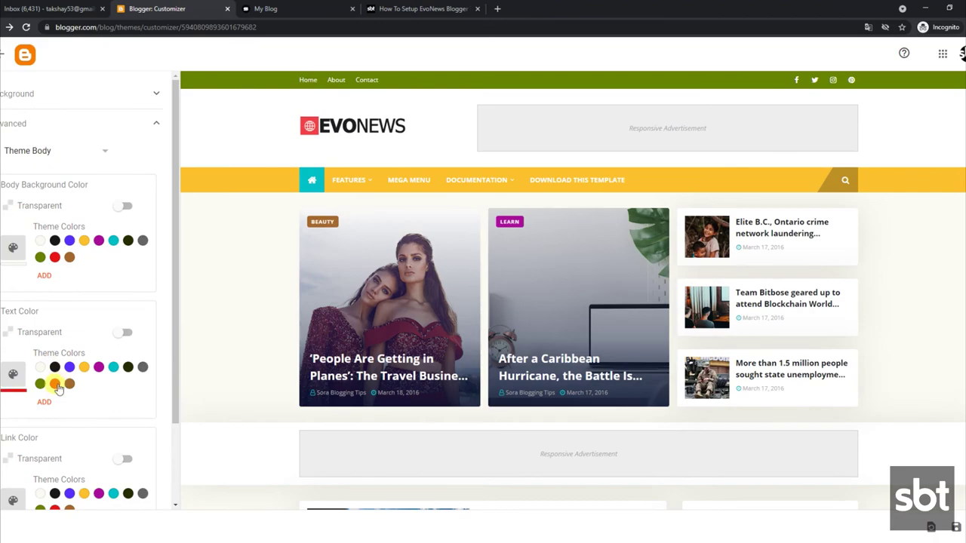
{"action": "scroll", "coordinate": [164, 410], "scroll_direction": "down", "scroll_amount": 2}
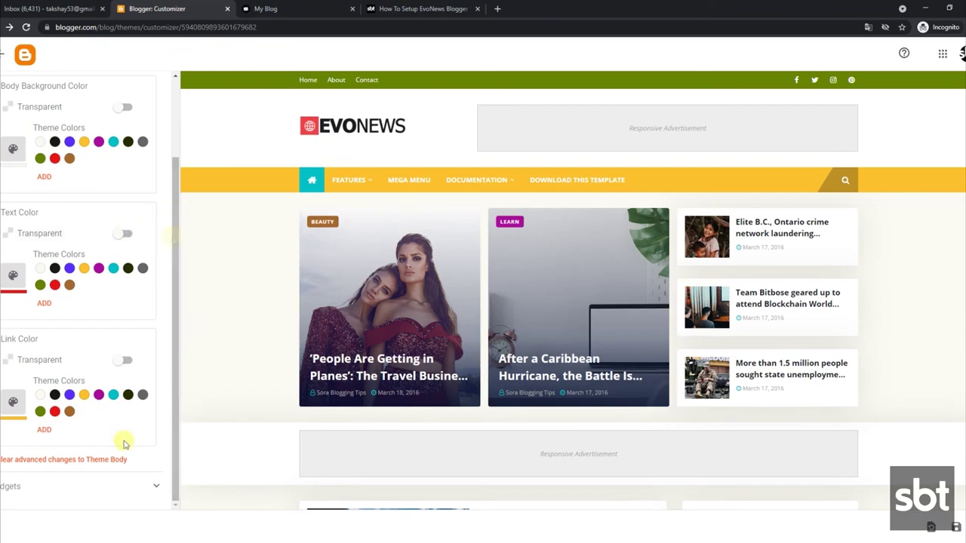
{"action": "key", "text": "ctrl+Tab"}
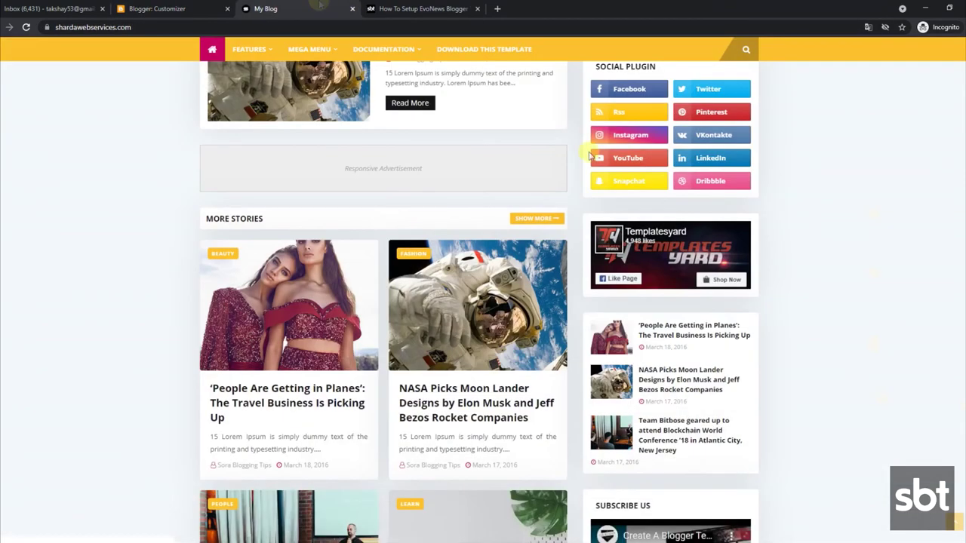